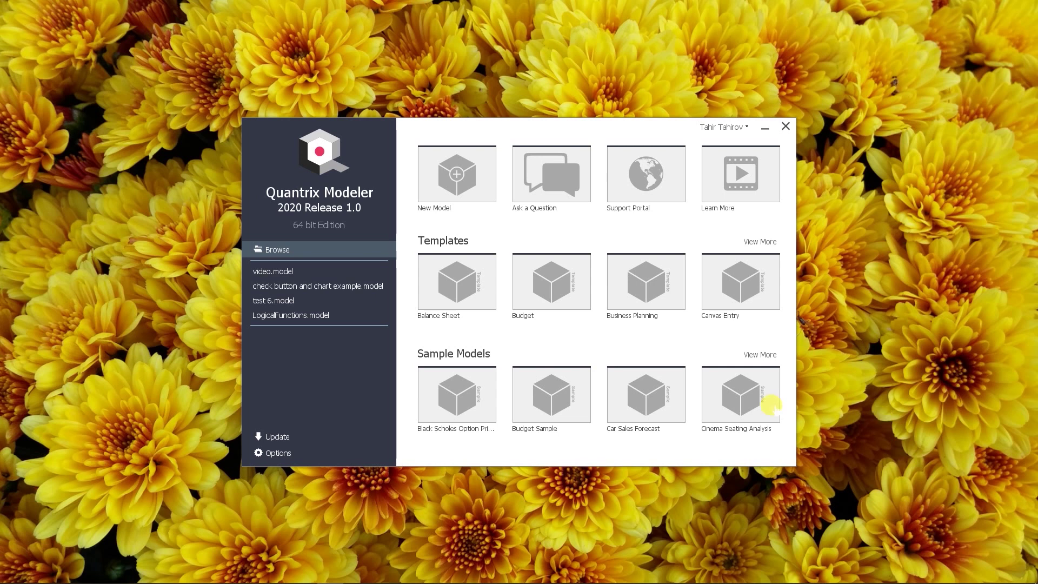
Step: Start a new blank model and rename Matrix1 to Sales
left_click(456, 175)
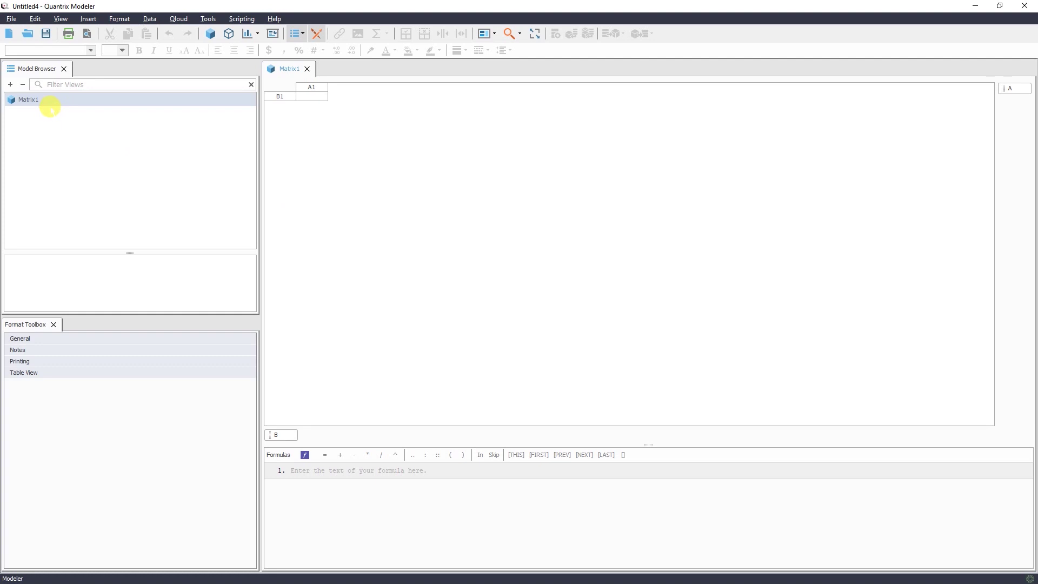
right_click(46, 104)
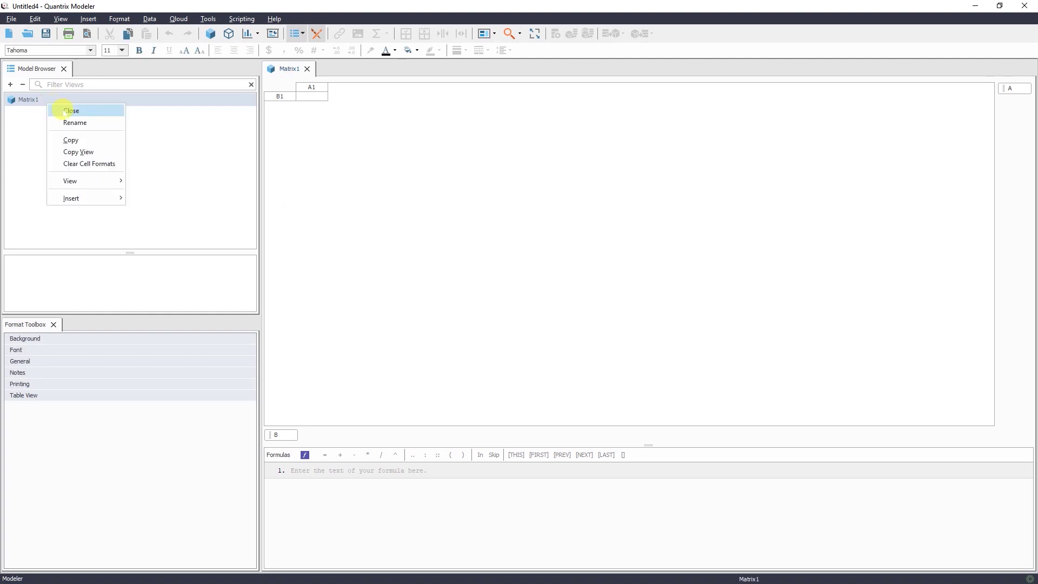
left_click(66, 119)
type("S")
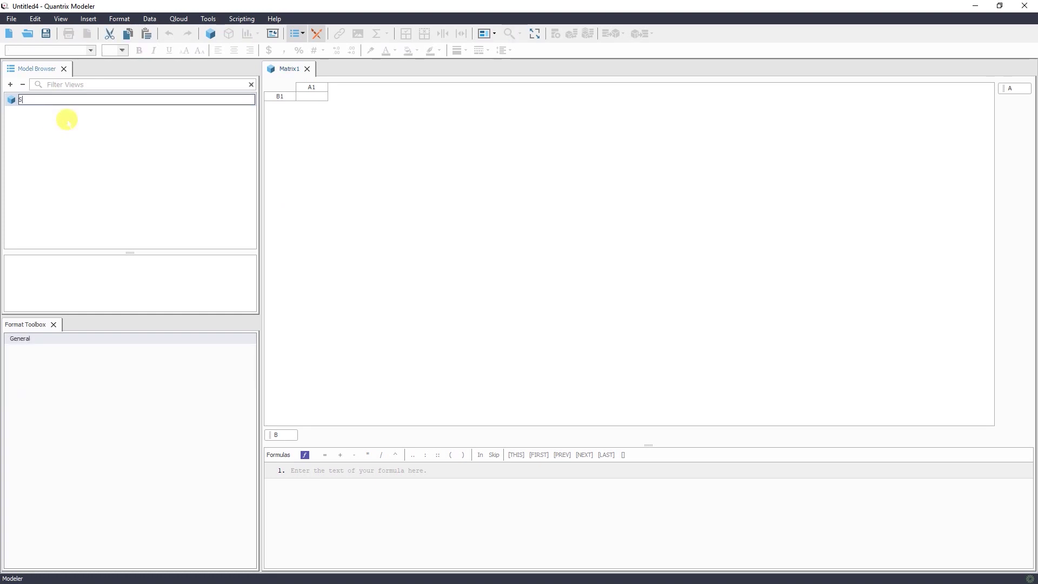
type("ales")
key("Return")
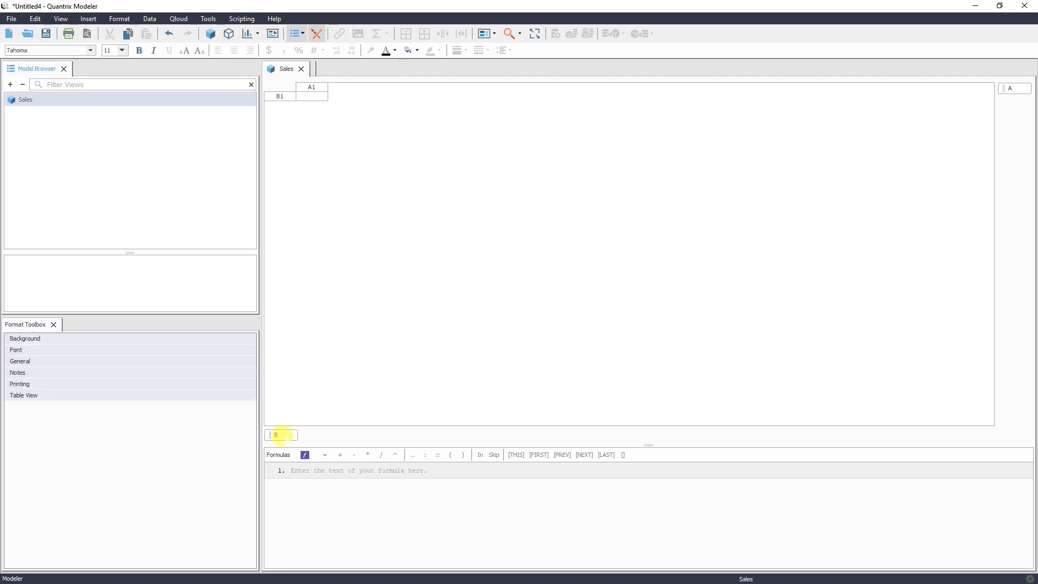
Step: Rename the B category to Products and the A category to Years
left_click(283, 436)
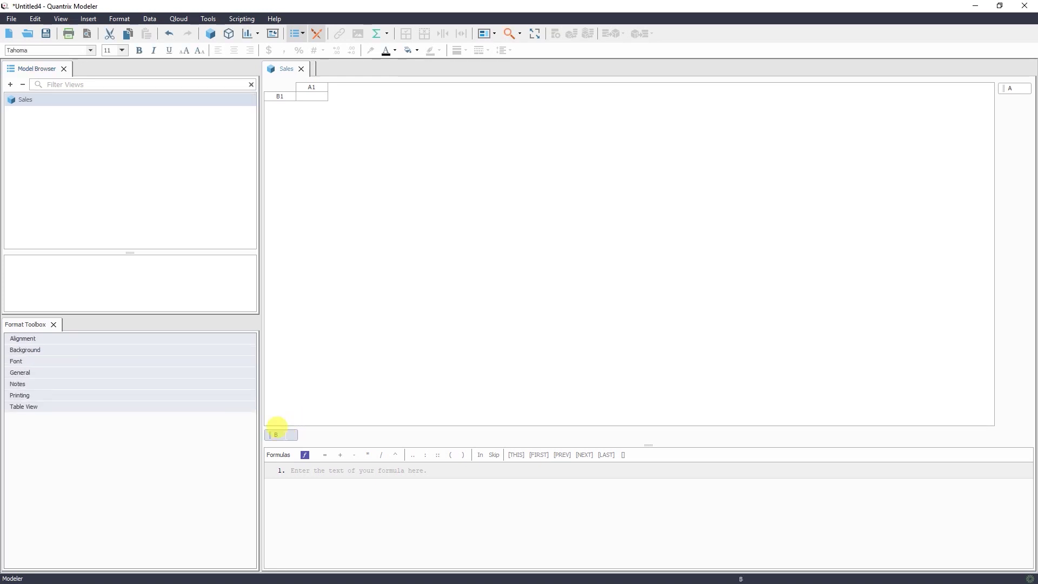
double_click(281, 435)
type("P")
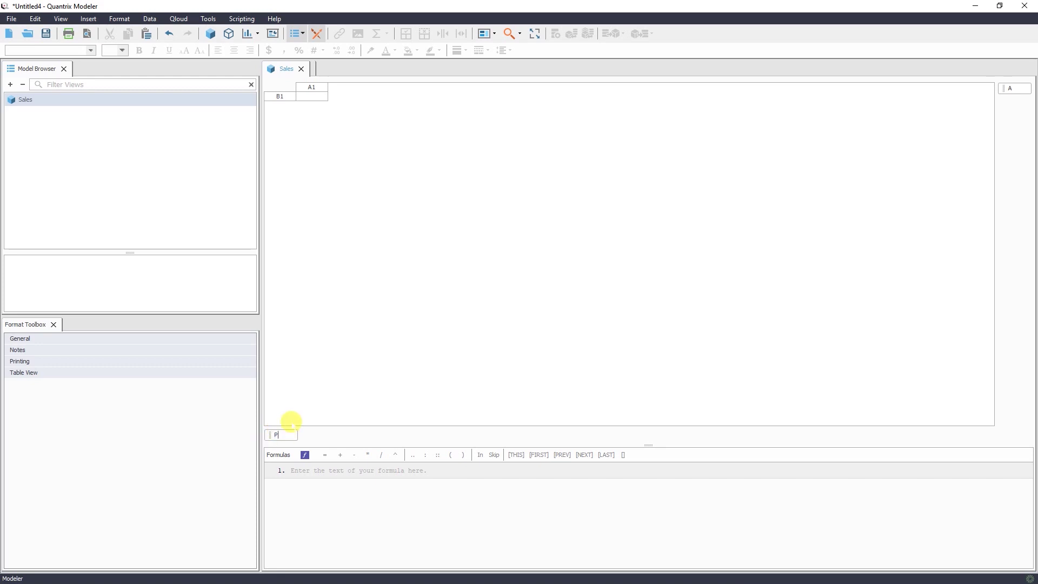
type("roducts")
key("Return")
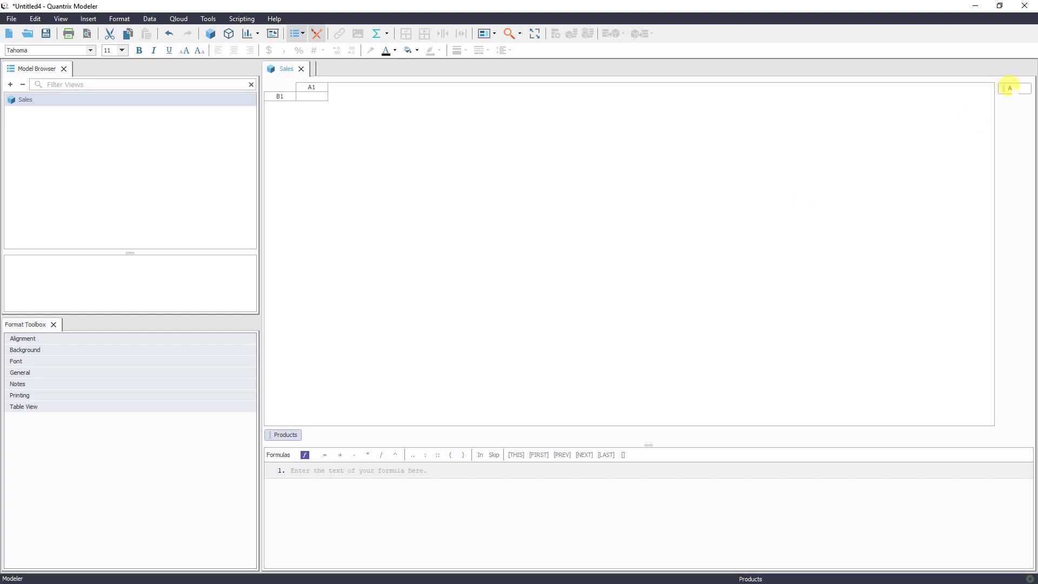
left_click(1007, 87)
double_click(1009, 88)
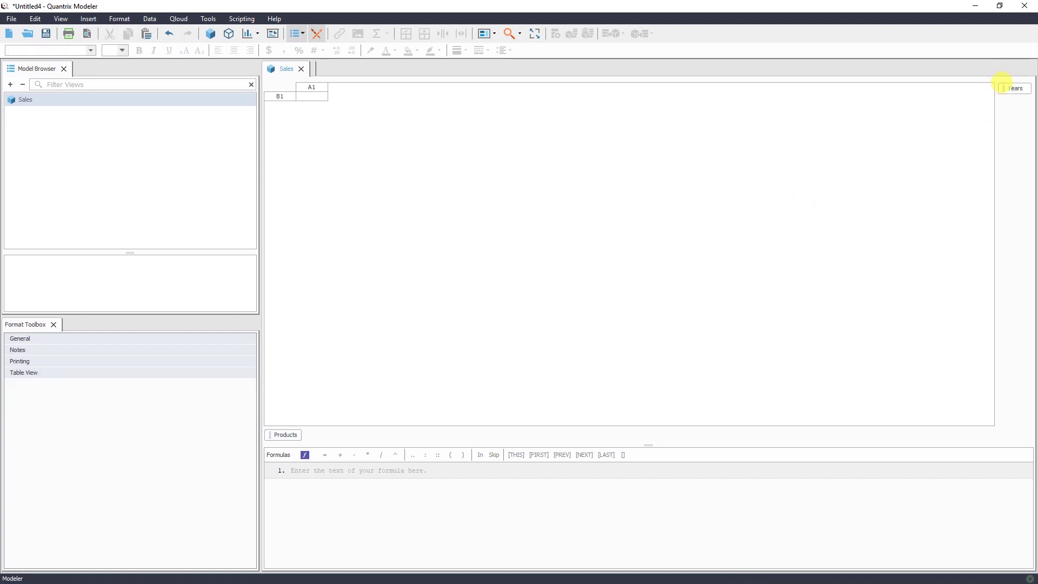
key("Return")
Step: Widen the product label column and list products Apple, Carrots and Watermelon
left_click_drag(1010, 92, 308, 96)
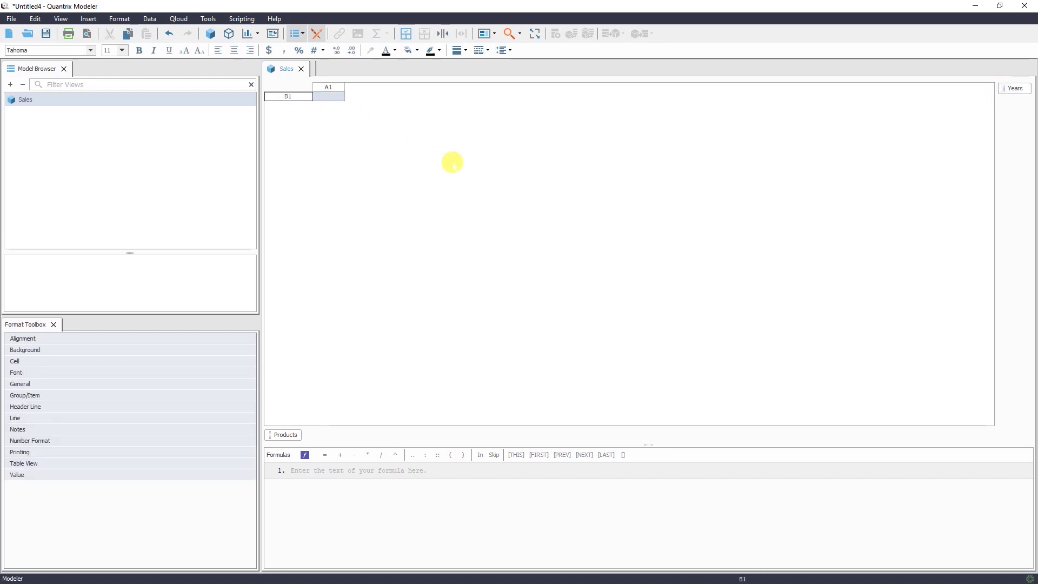
type("Apple")
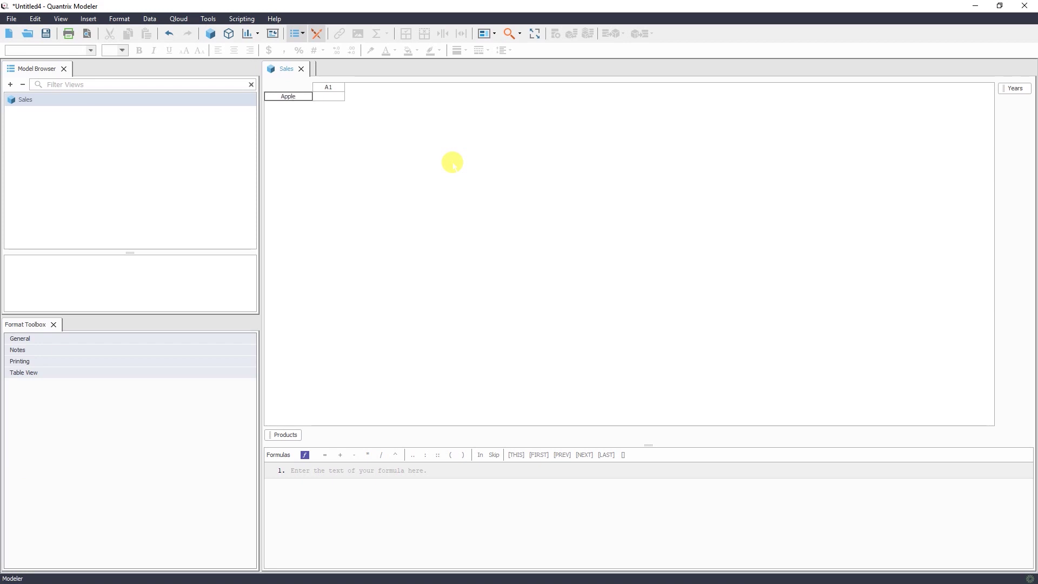
key("Return")
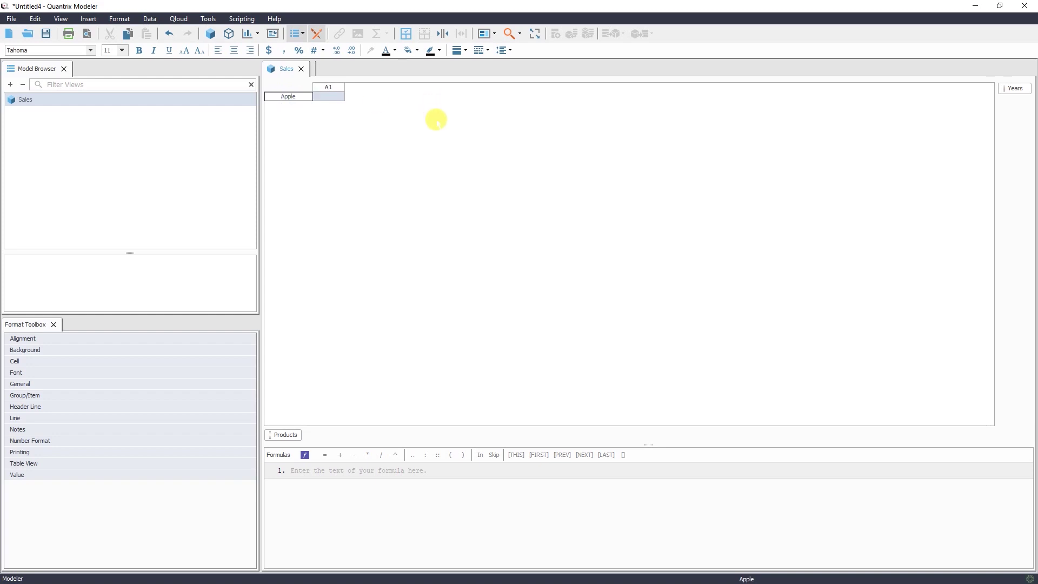
key("Return")
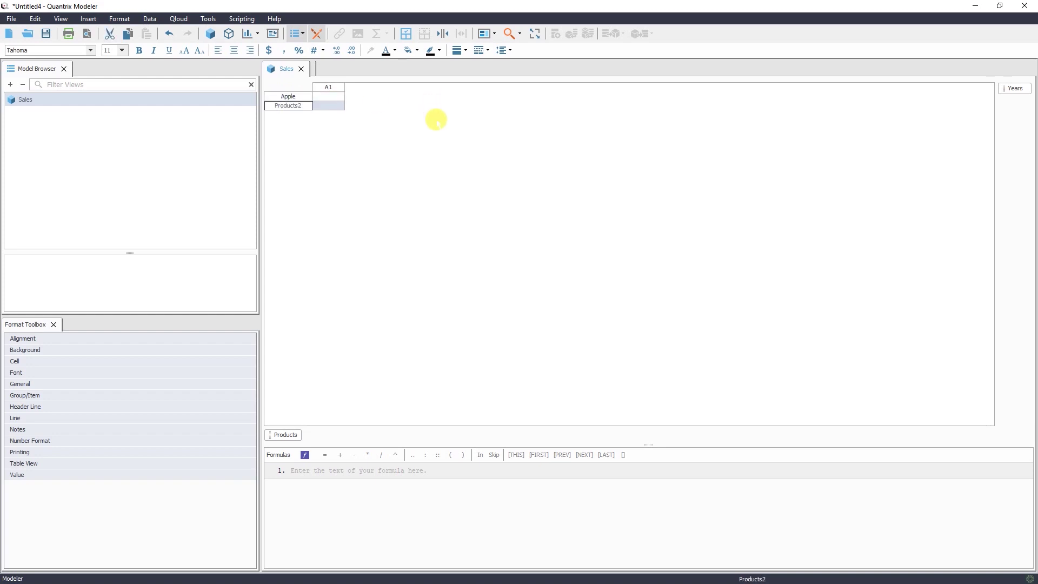
type("Ca")
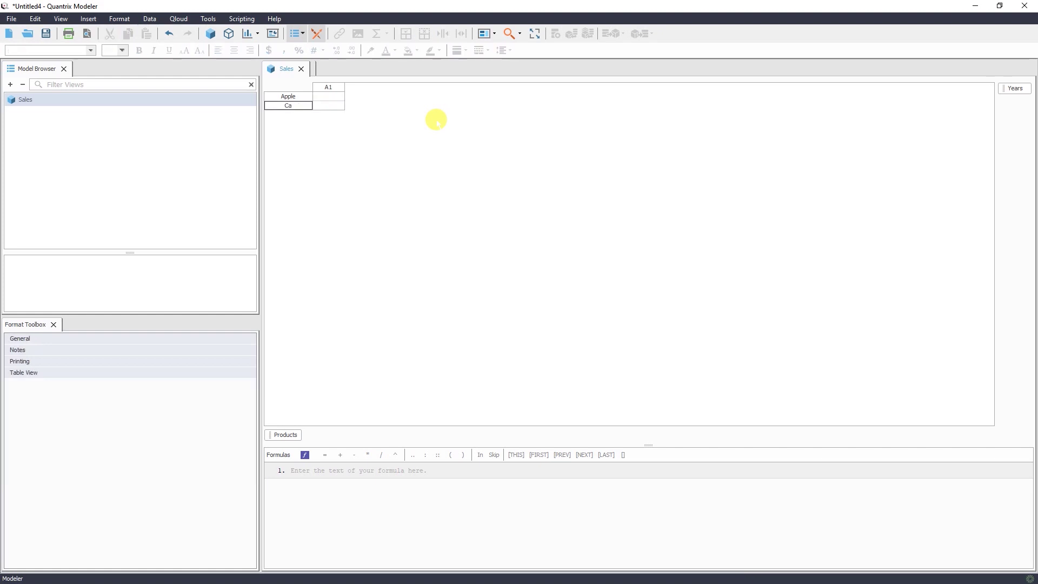
type("rrots")
key("Return")
key("Return")
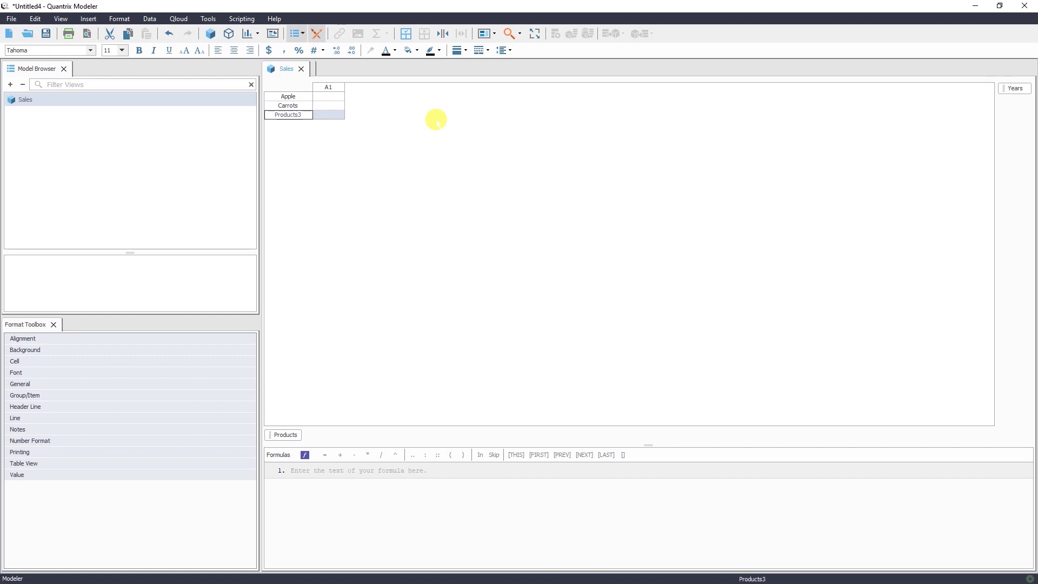
type("Wate")
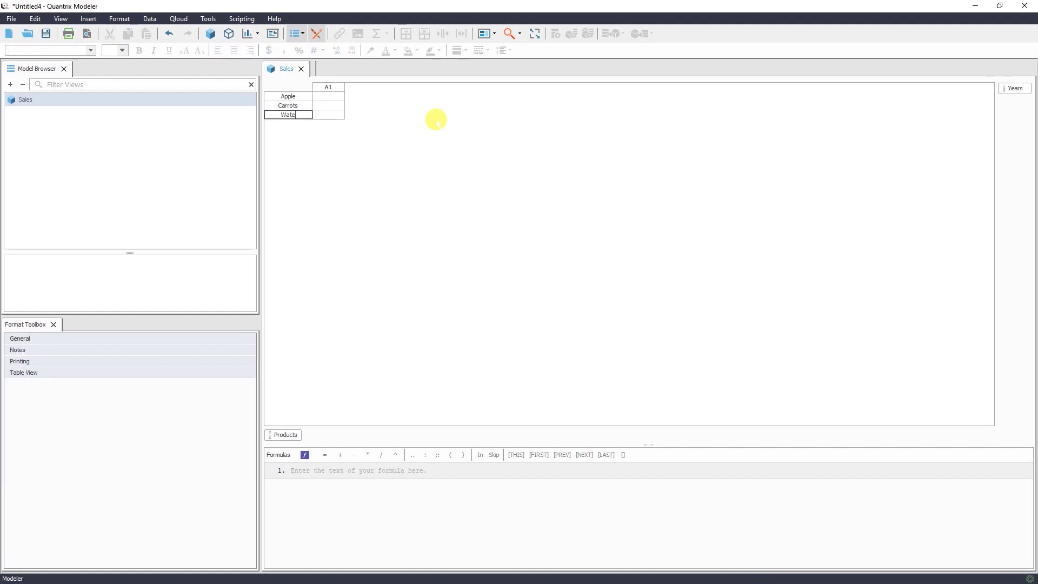
type("rmelon")
key("Return")
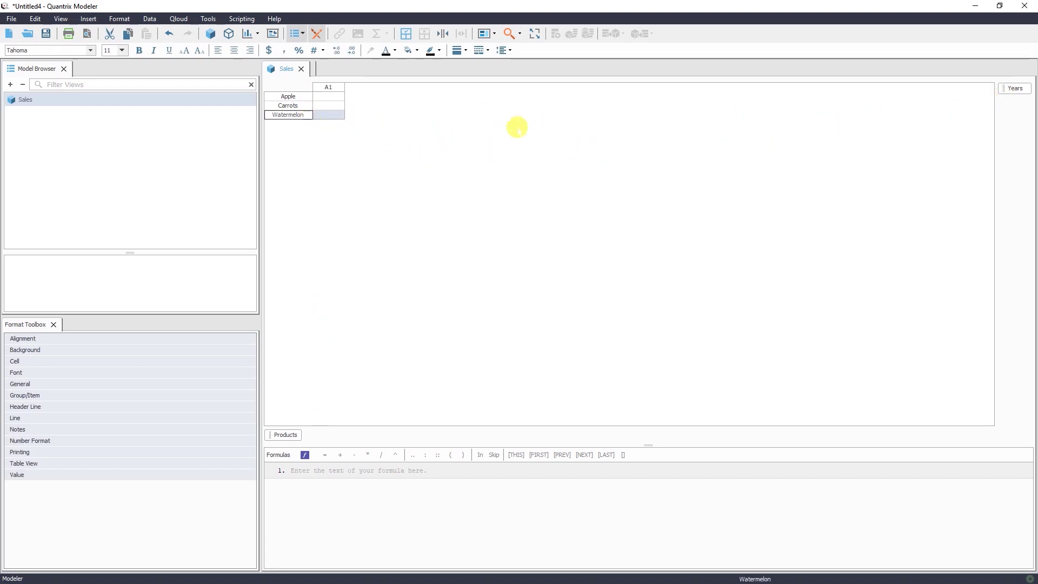
Step: Rename year item A1 to 2019 and add year columns up to 2024
left_click(324, 88)
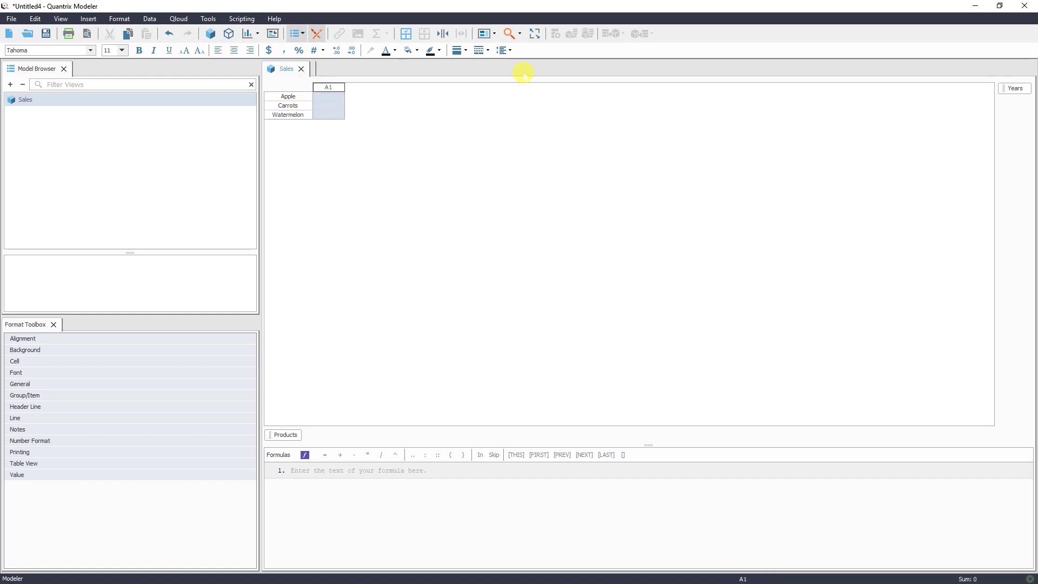
type("2019")
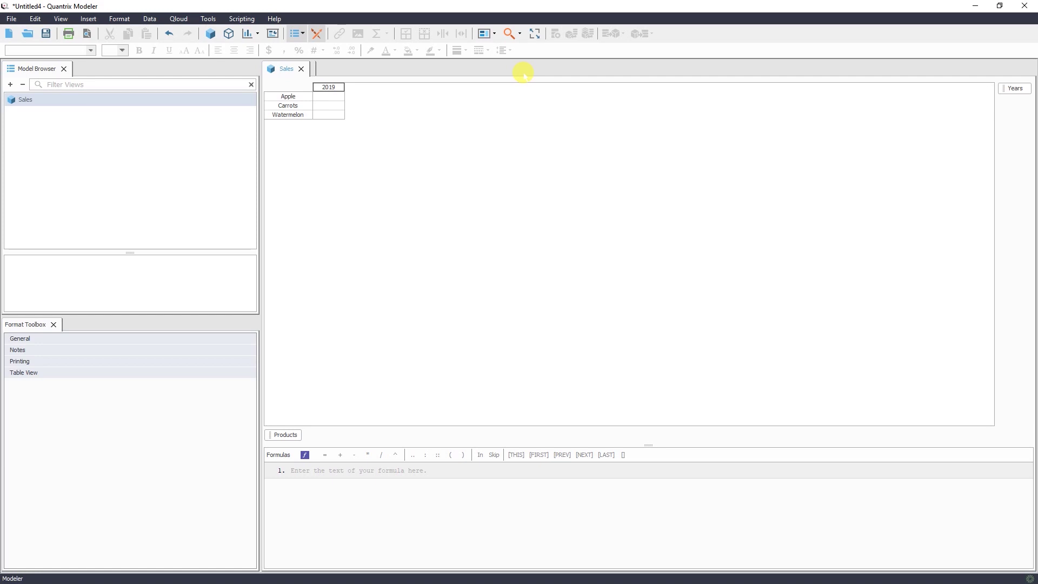
key("Return")
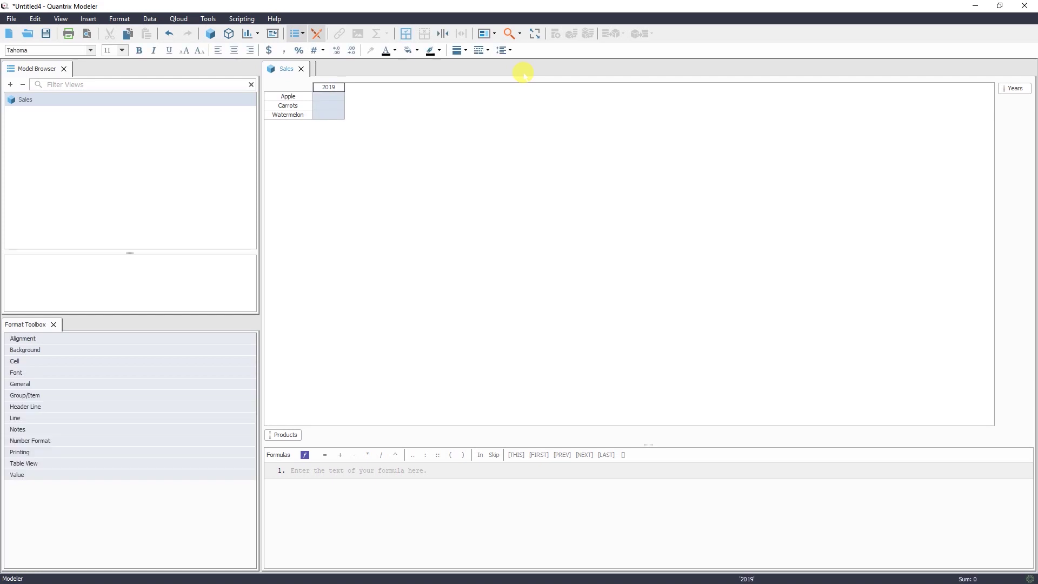
key("Return")
key("Return")
key("Return")
key("Return")
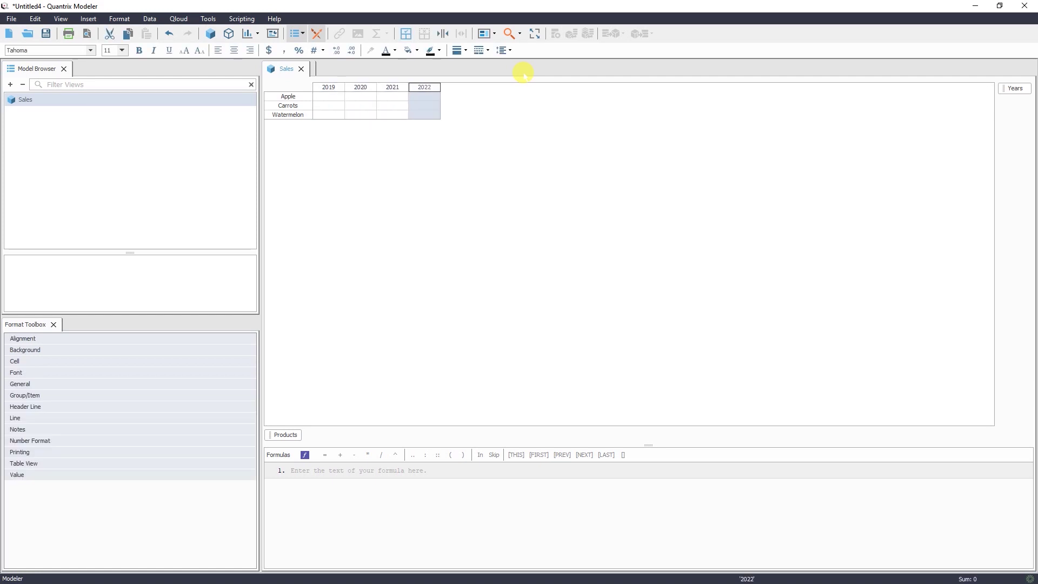
key("Return")
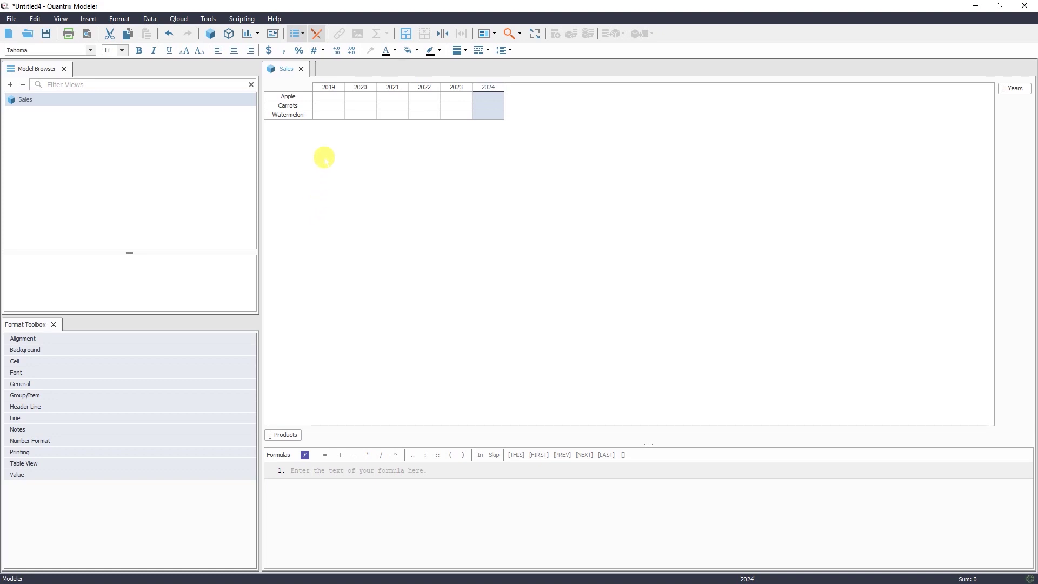
Step: Fill the 2019 column with 11 for Apple, 15 for Carrots and 21 for Watermelon
left_click(329, 98)
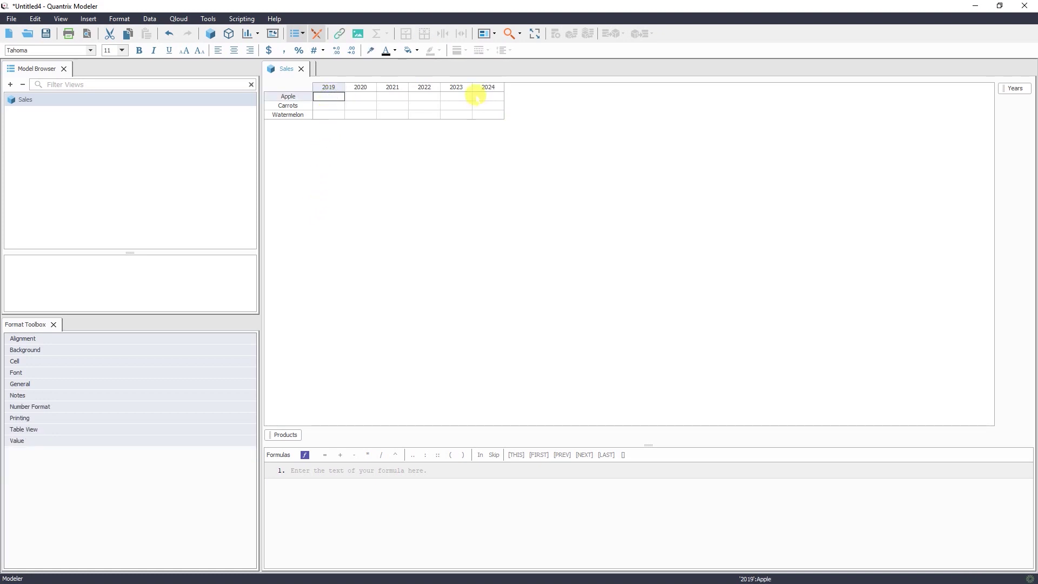
type("11")
key("Return")
type("15")
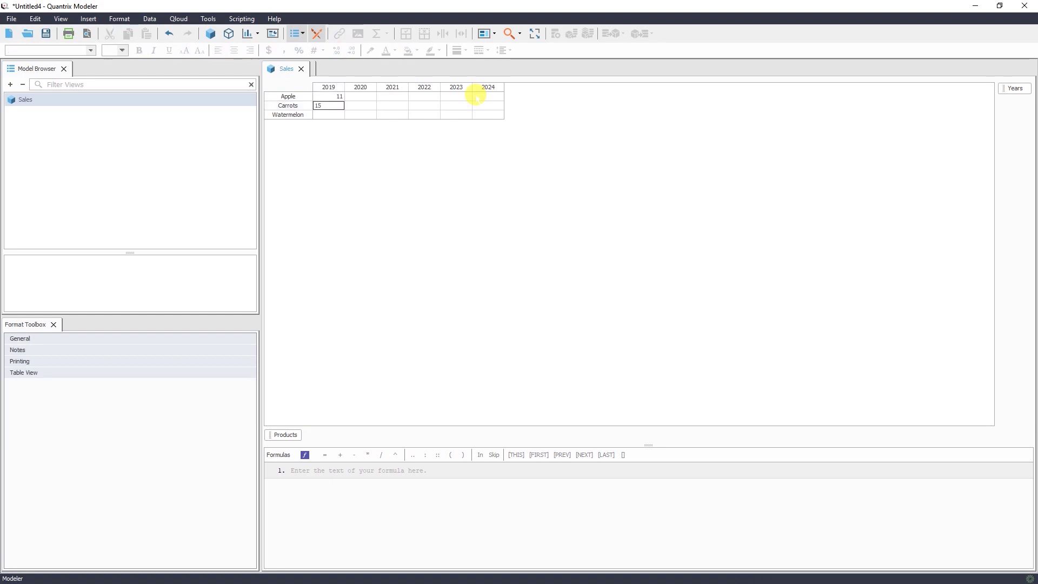
key("Return")
type("21")
key("Return")
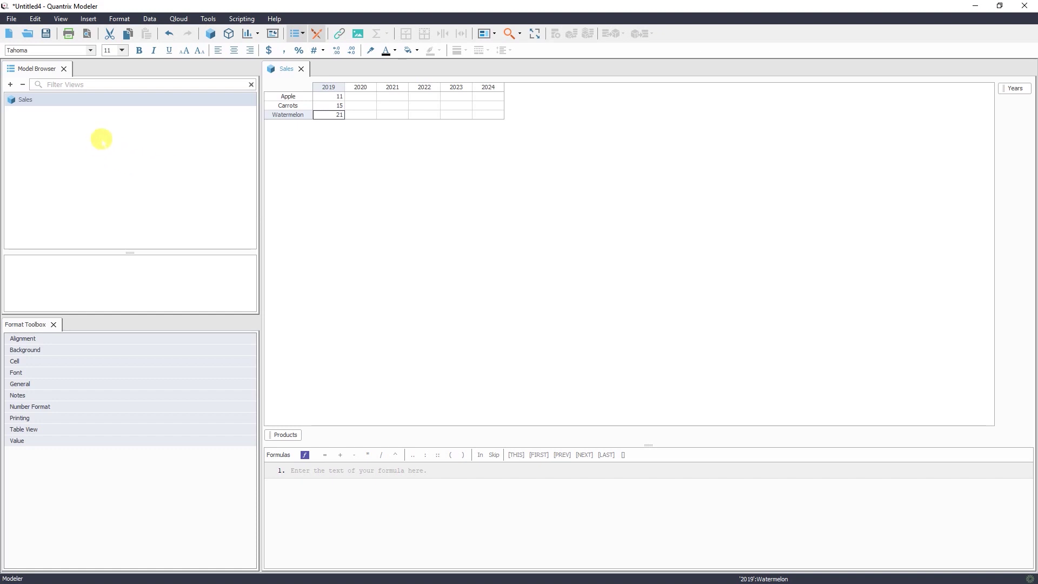
Step: Insert a second matrix, Matrix2, into the model
left_click(90, 20)
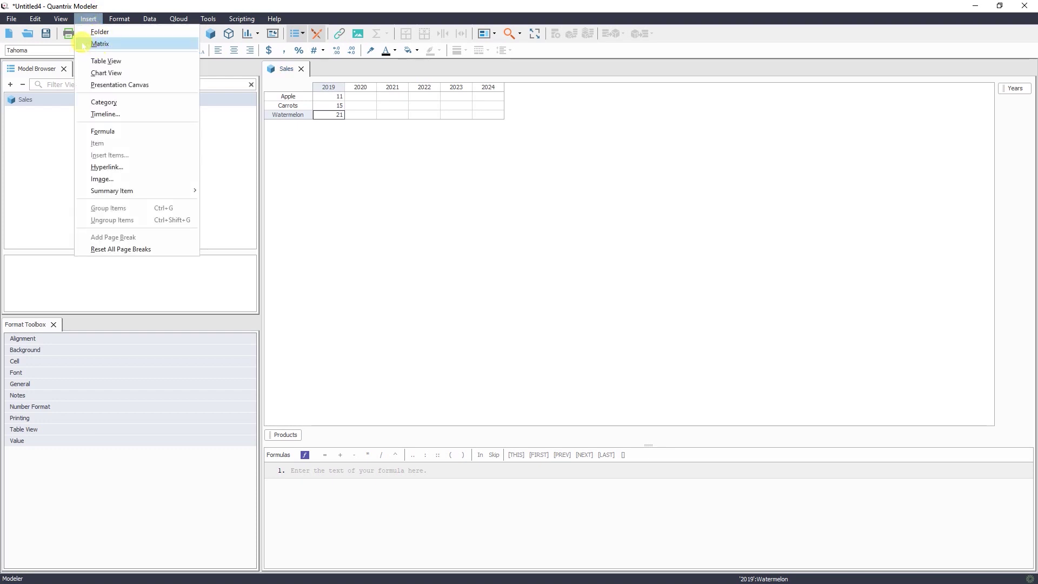
left_click(236, 122)
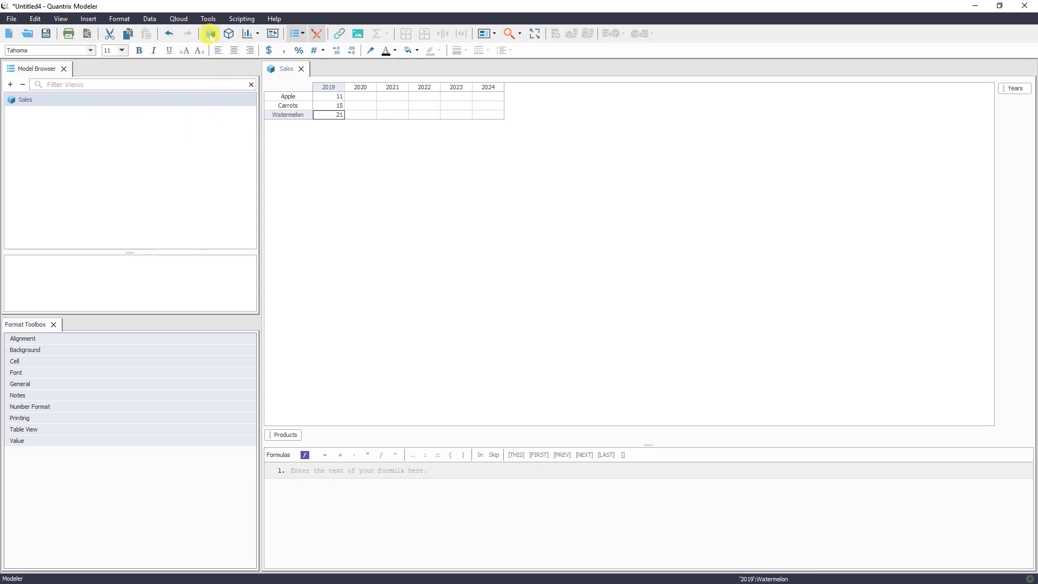
left_click(210, 34)
Step: Rename Matrix2 to Assumptions
right_click(51, 115)
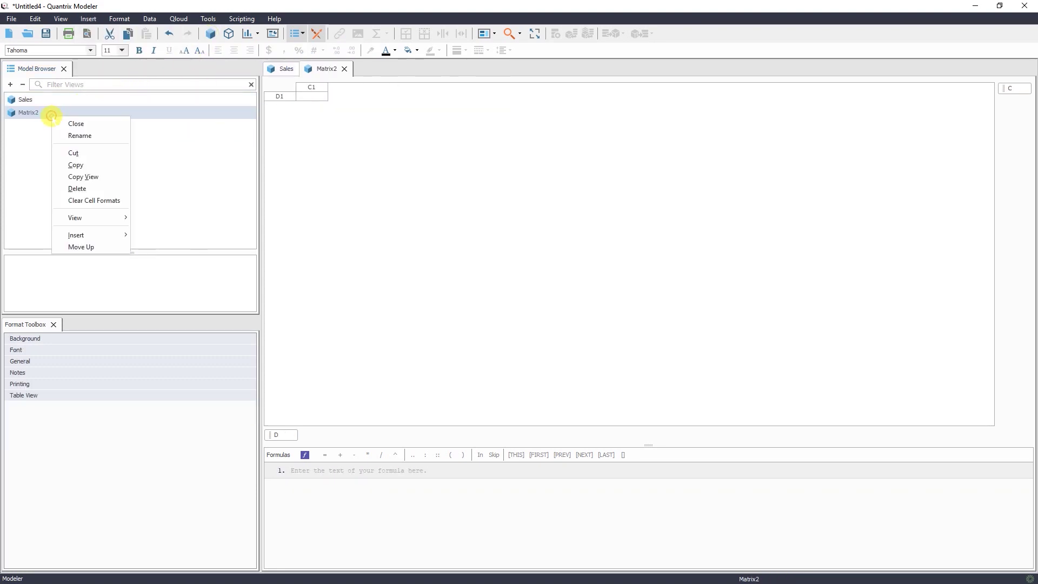
left_click(82, 136)
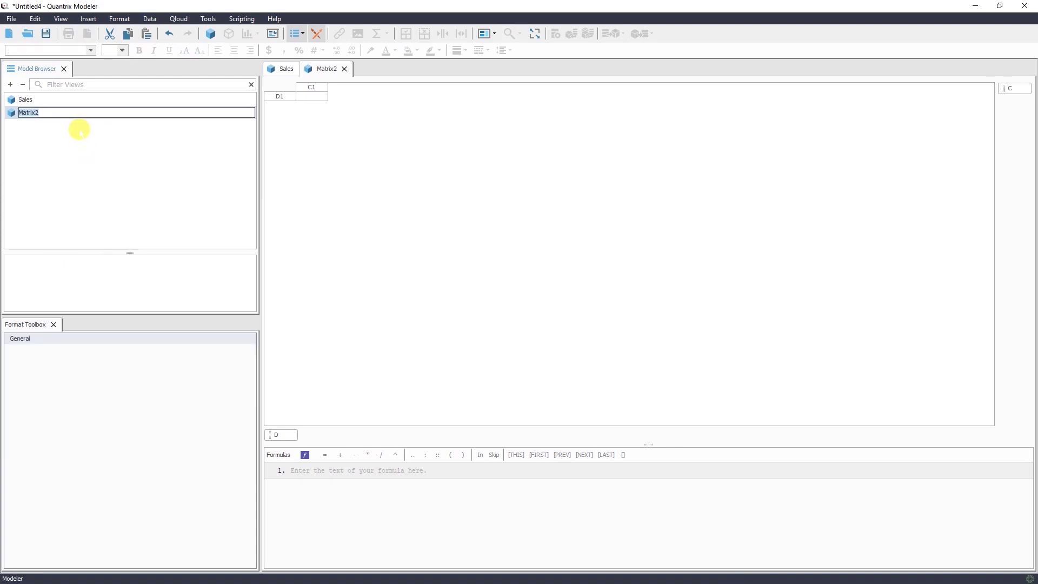
type("Assum")
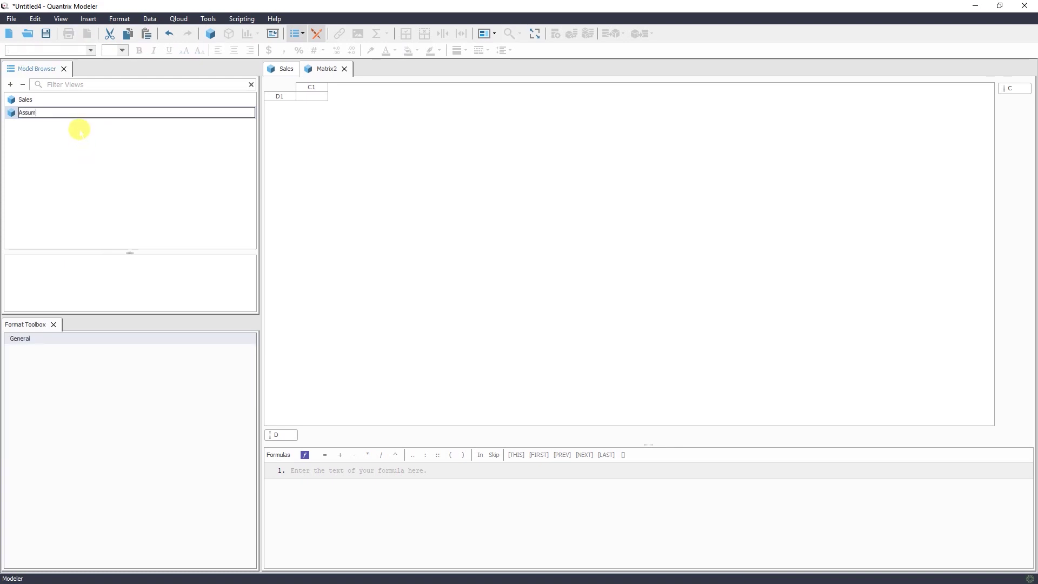
type("ptio")
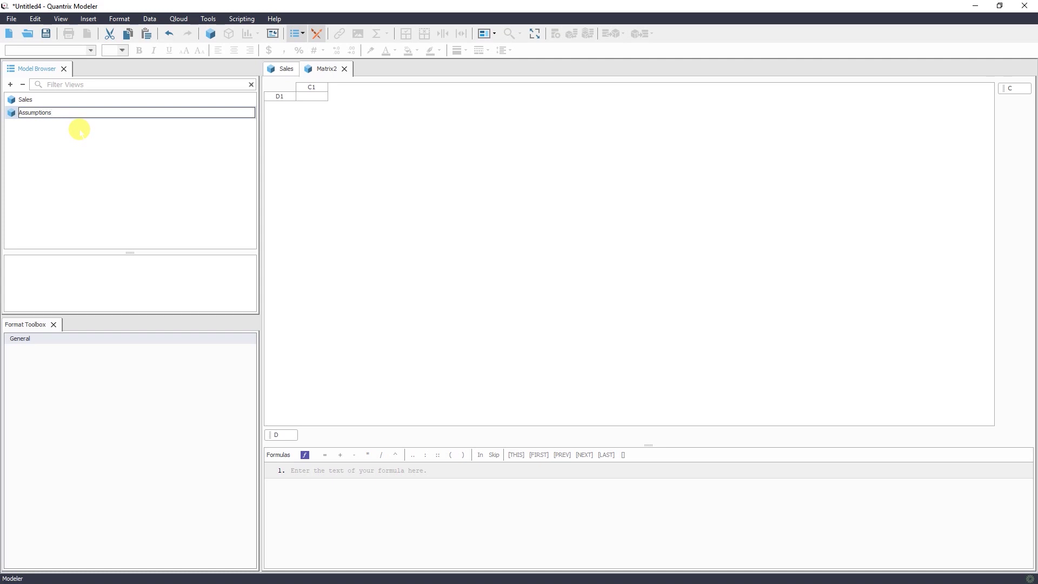
type("ns")
key("Return")
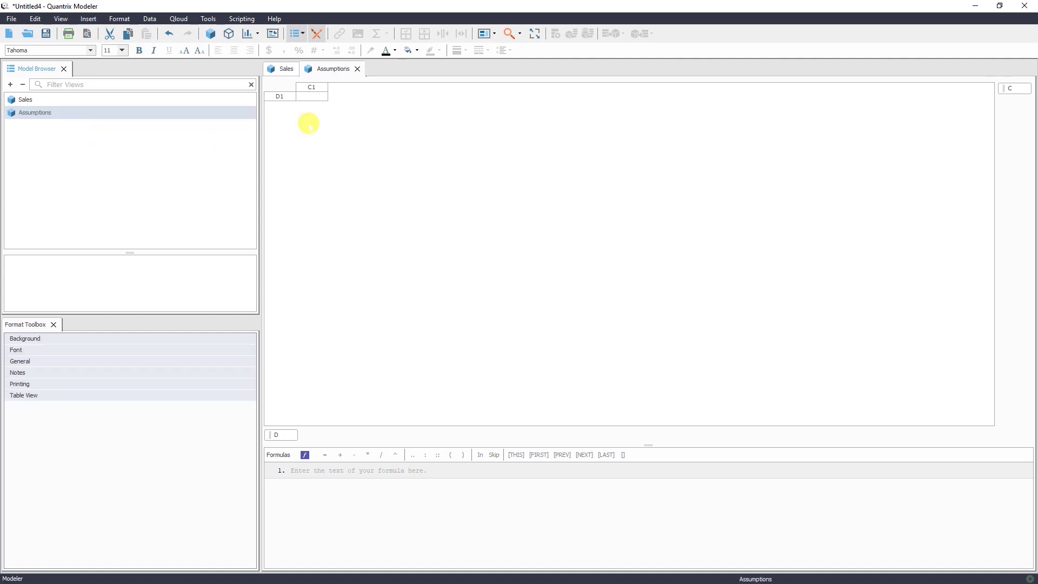
Step: Dock the Assumptions view right of Sales and narrow the Model Browser column
left_click_drag(326, 71, 924, 227)
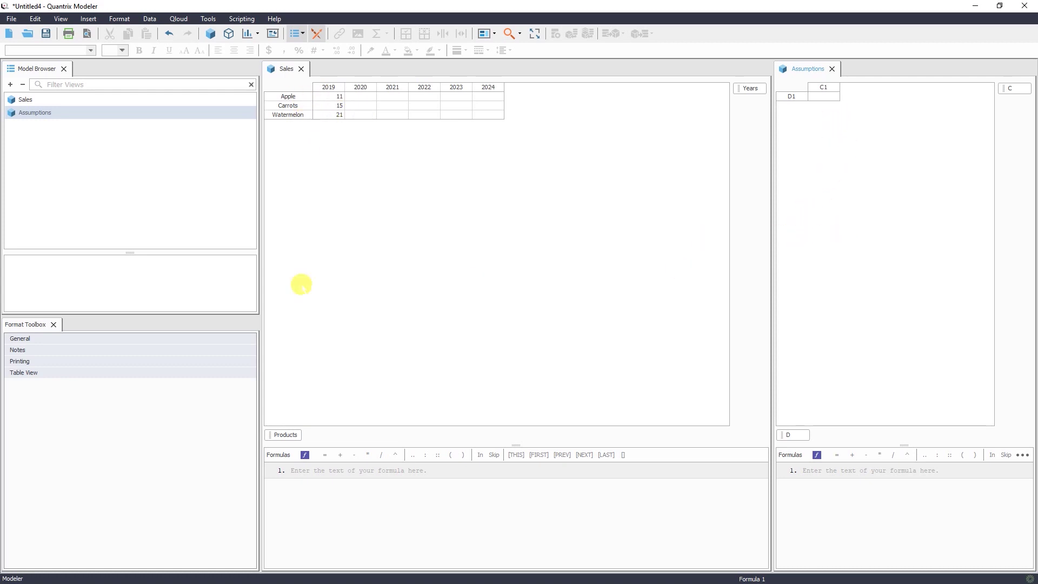
left_click_drag(260, 260, 168, 259)
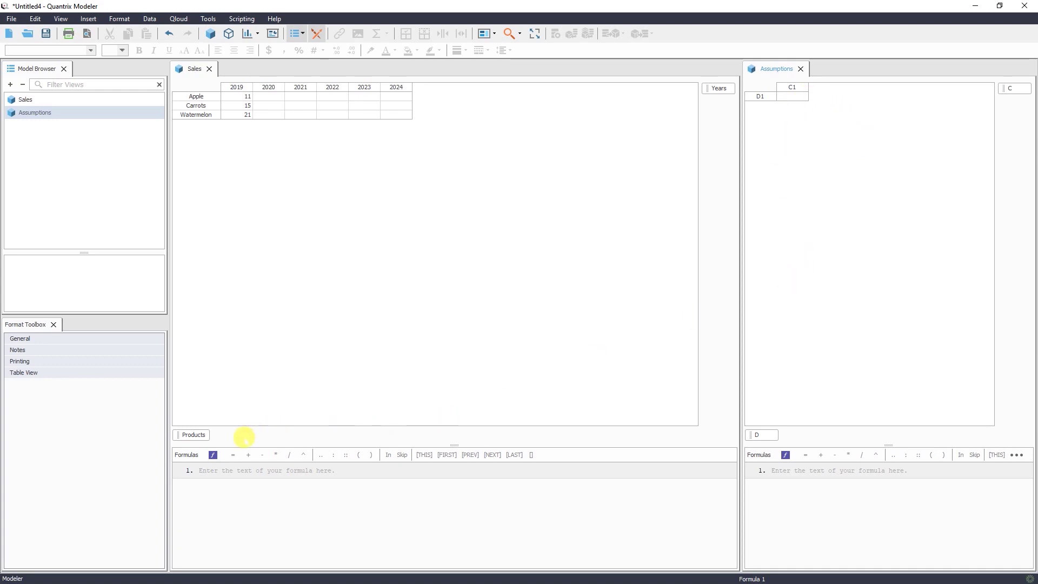
left_click(188, 436)
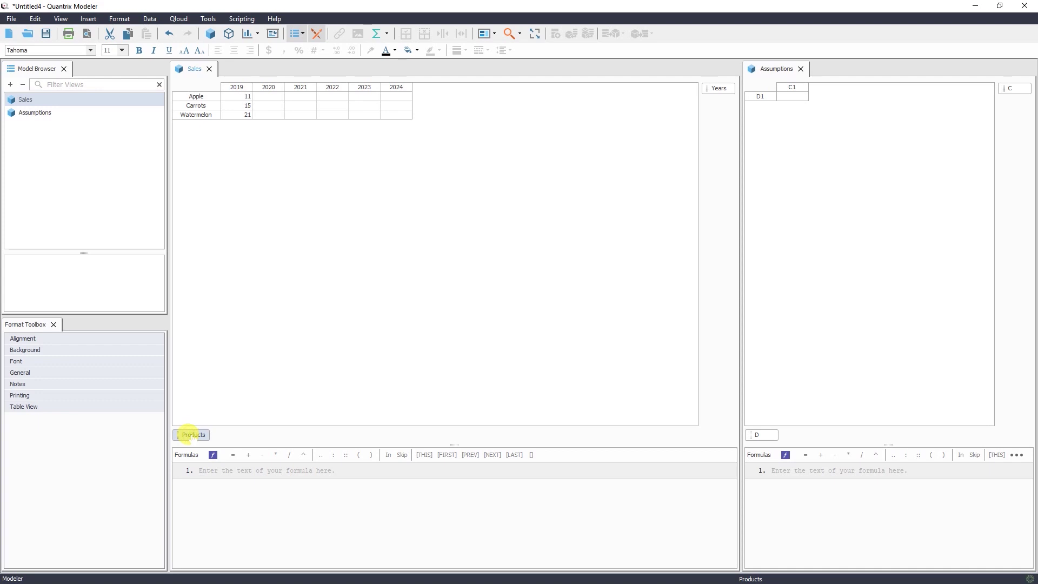
Step: Move the Products category into Assumptions and remove its leftover D category
left_click_drag(191, 436, 805, 419)
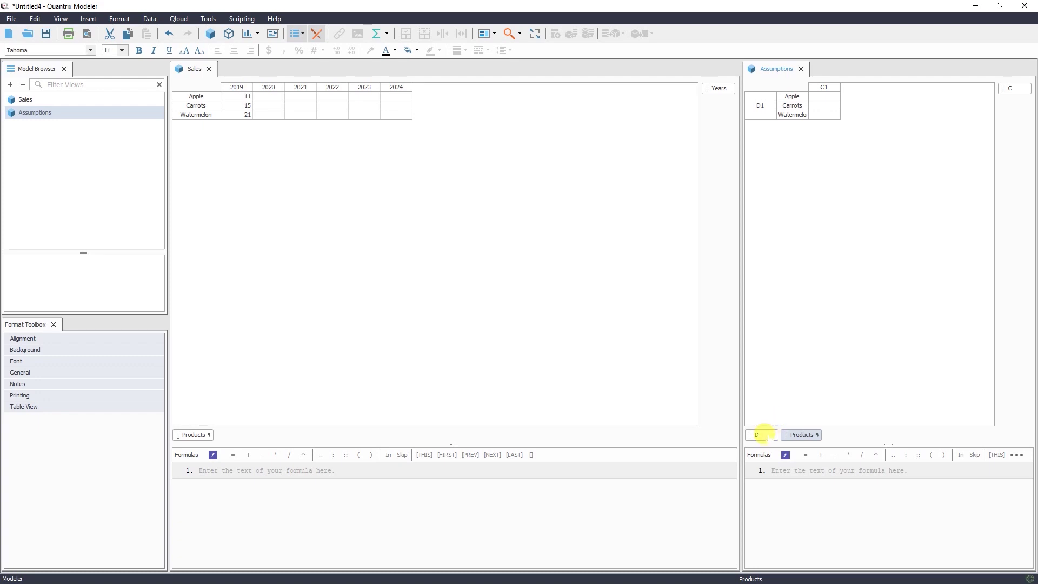
key("ctrl+z")
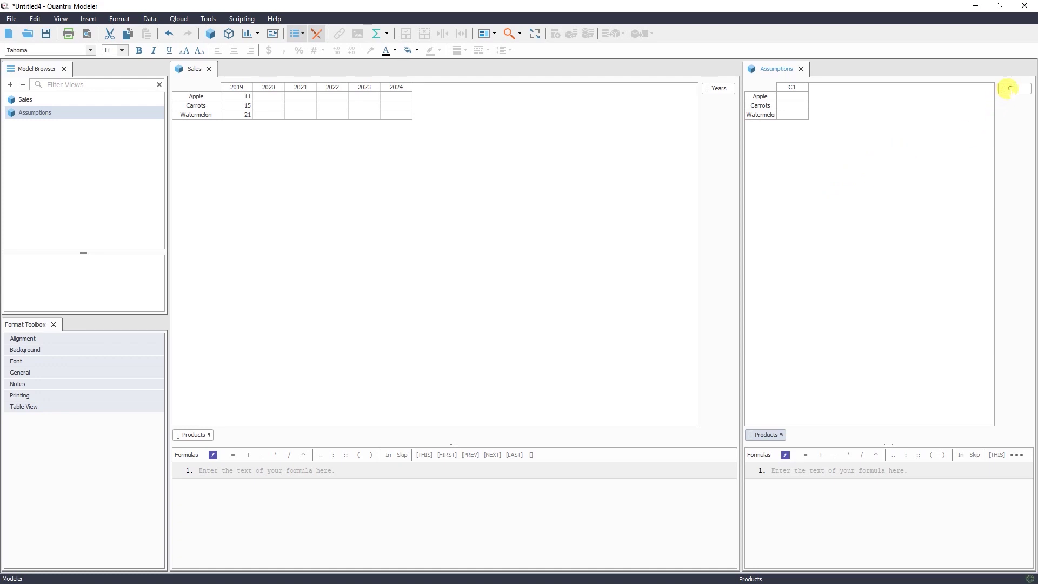
Step: Rename the Assumptions C category to Growth rates
right_click(1006, 89)
left_click(1007, 119)
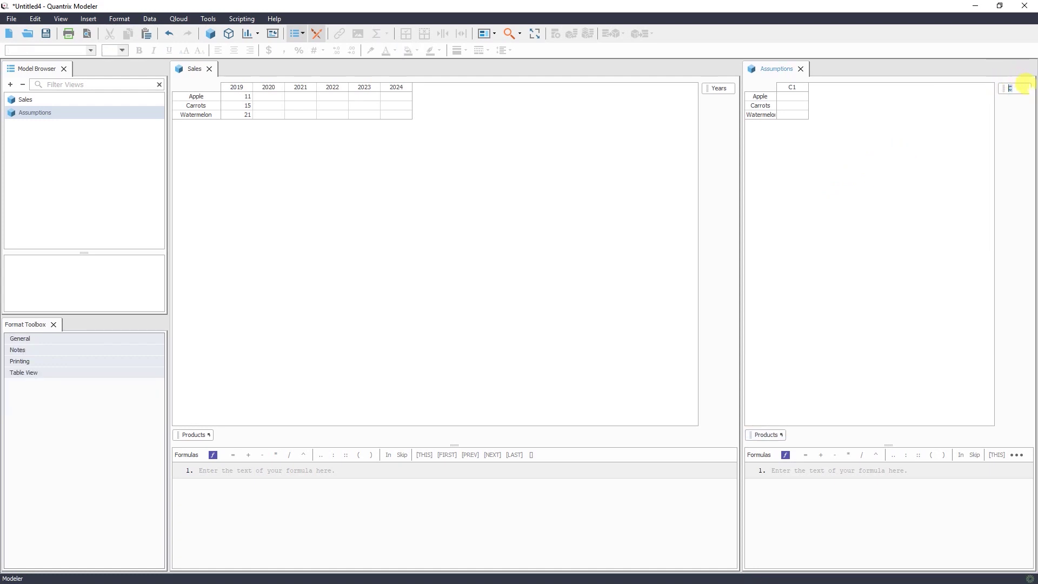
type("Gro")
type("wth rates")
key("Return")
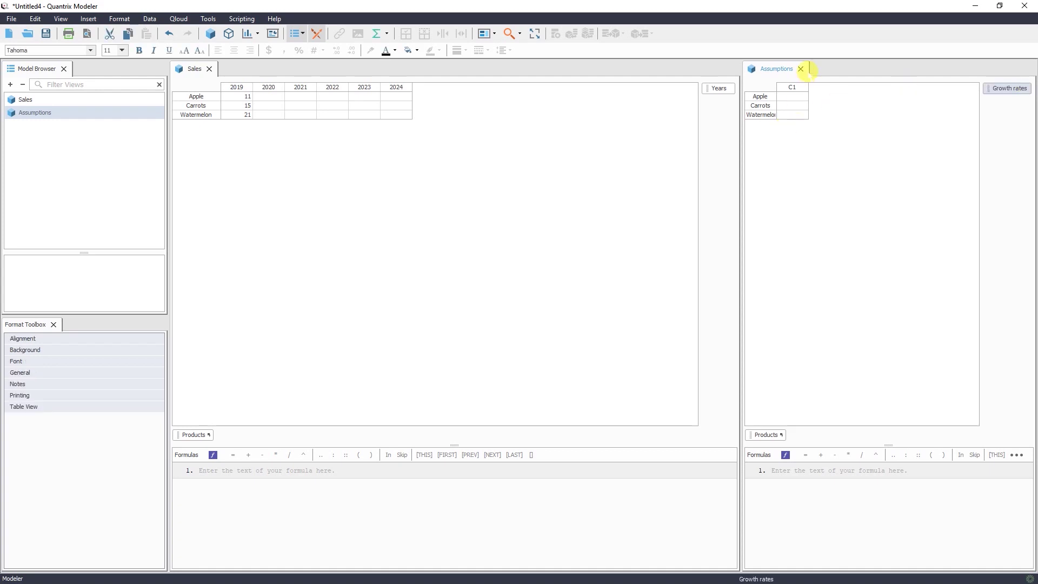
Step: Rename item C1 to Rate and format the rate cells as percentages
left_click(796, 87)
type("Rate")
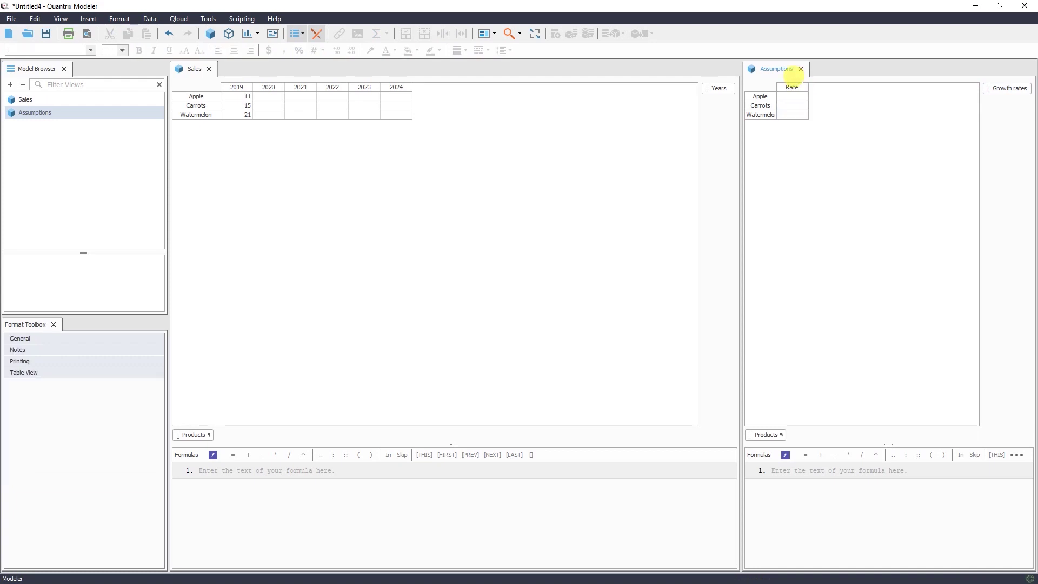
key("Return")
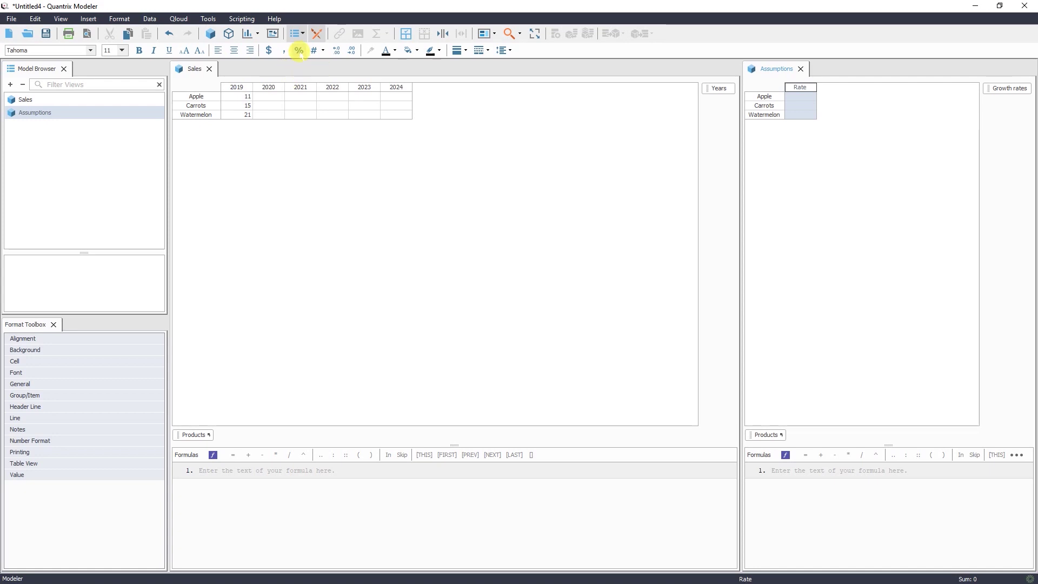
left_click(299, 51)
left_click(811, 96)
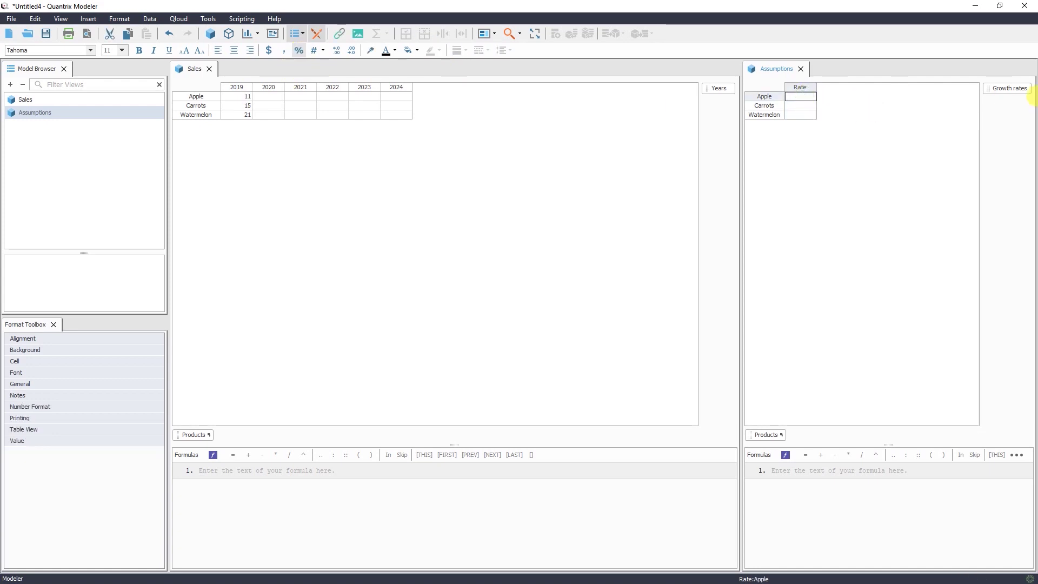
Step: Enter rates 5, 3 and 7 for Apple, Carrots and Watermelon in the Rate column
type("5")
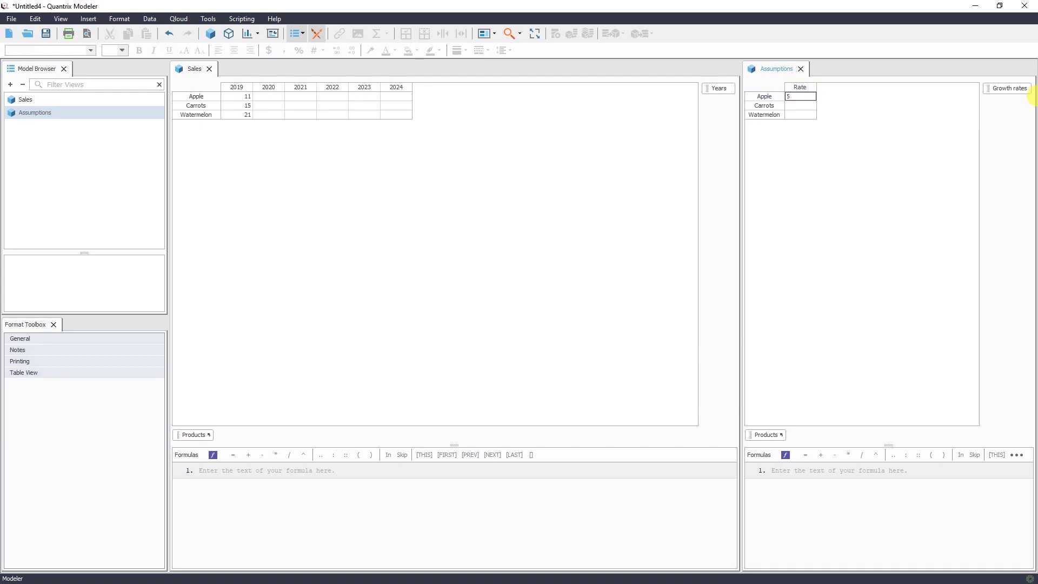
key("Return")
type("3")
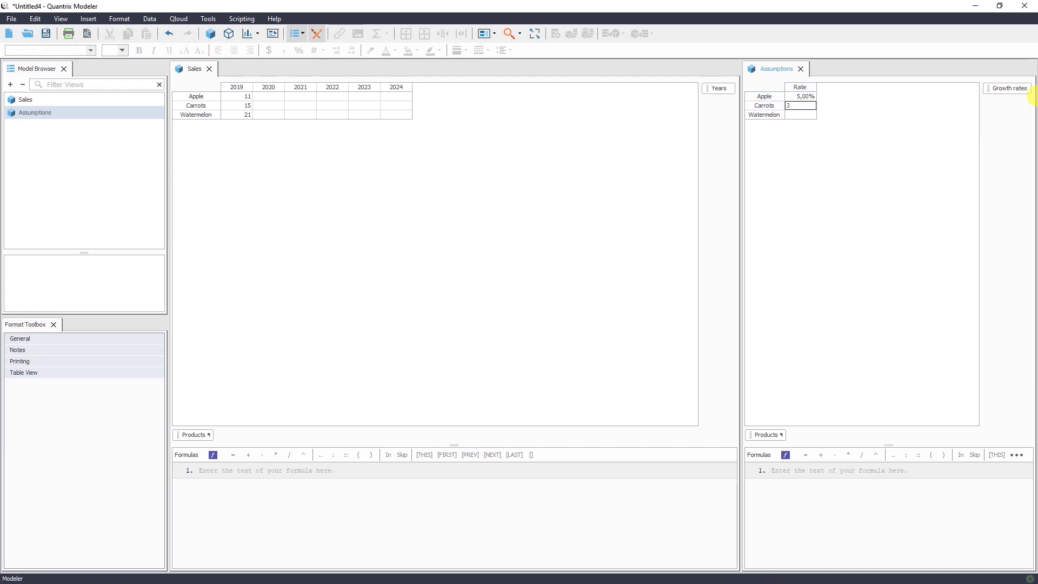
key("Return")
type("7")
key("Return")
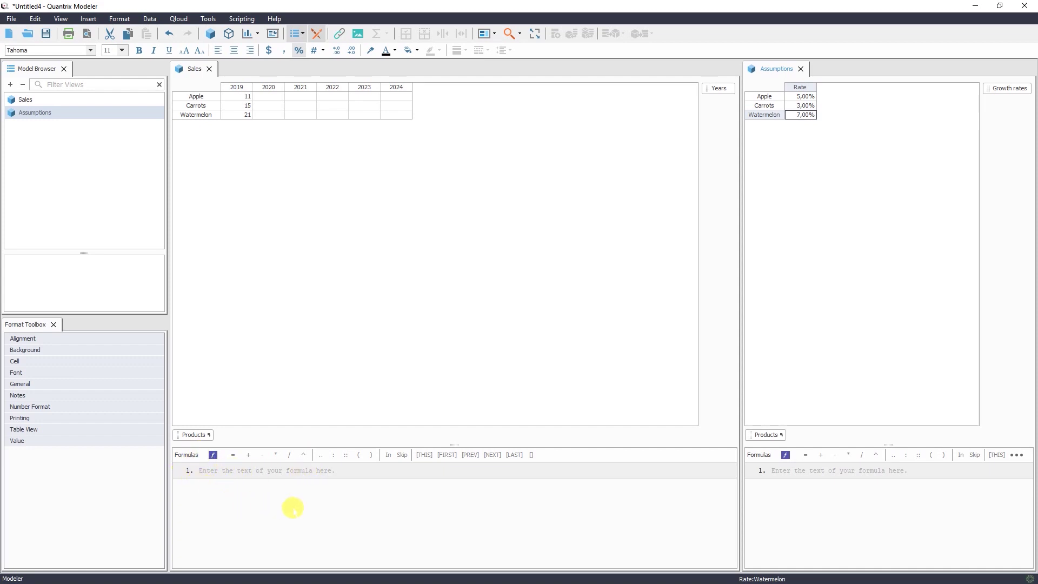
Step: Begin the Sales formula as Years[THIS]=Years[PREV]* in the formula bar
left_click(255, 472)
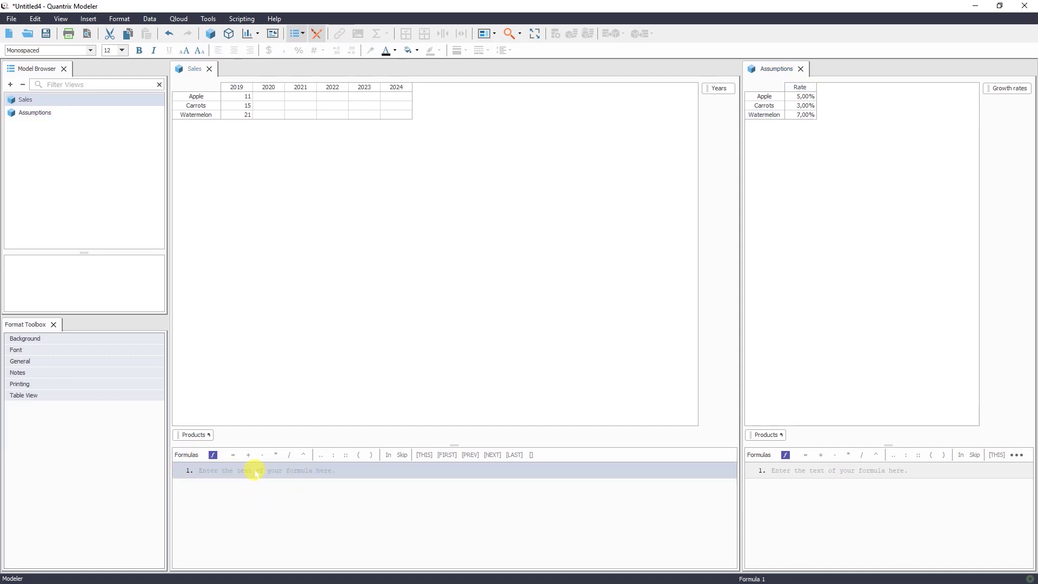
left_click(255, 471)
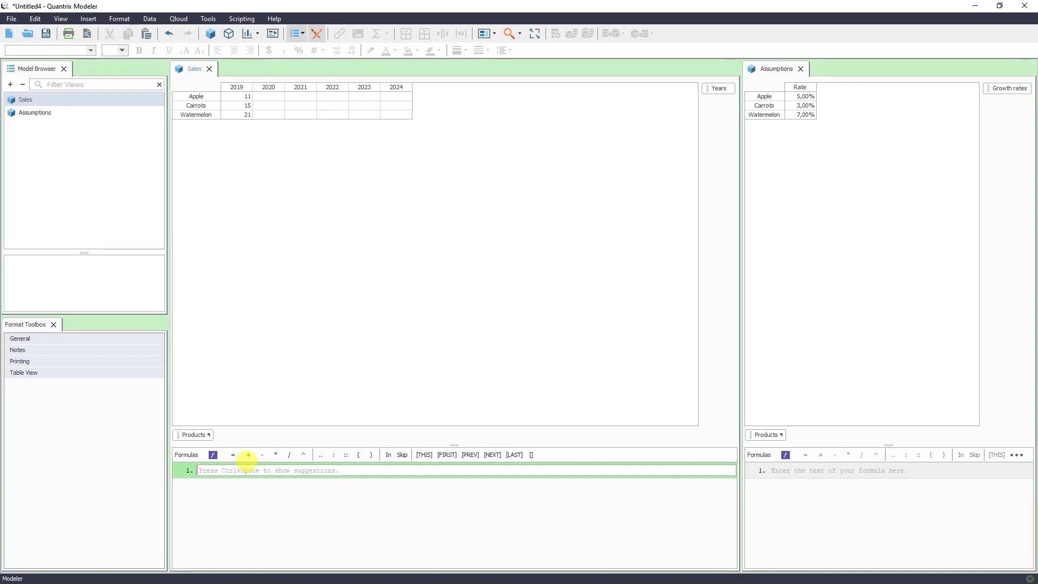
left_click(713, 87)
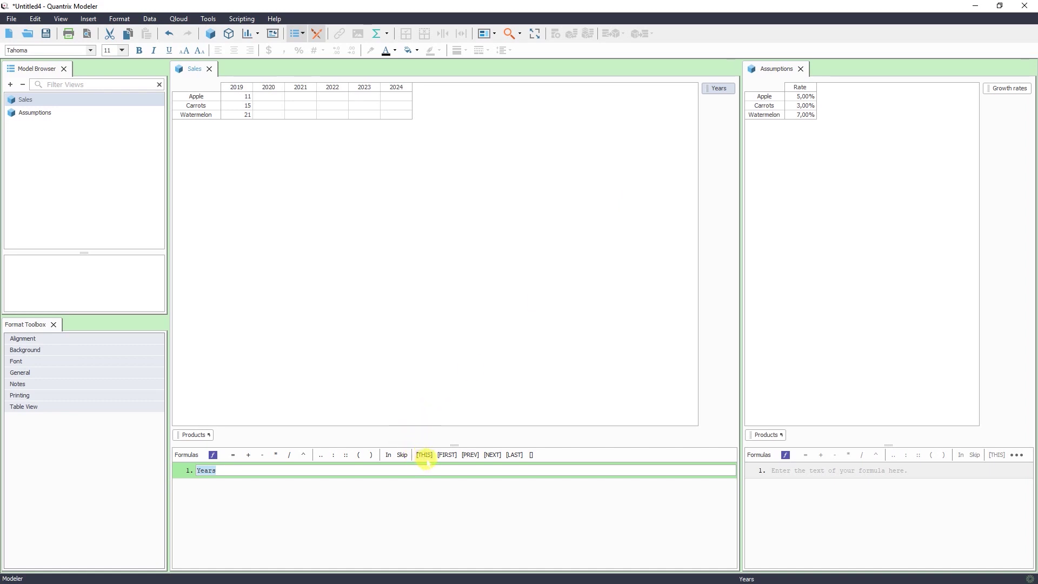
left_click(424, 456)
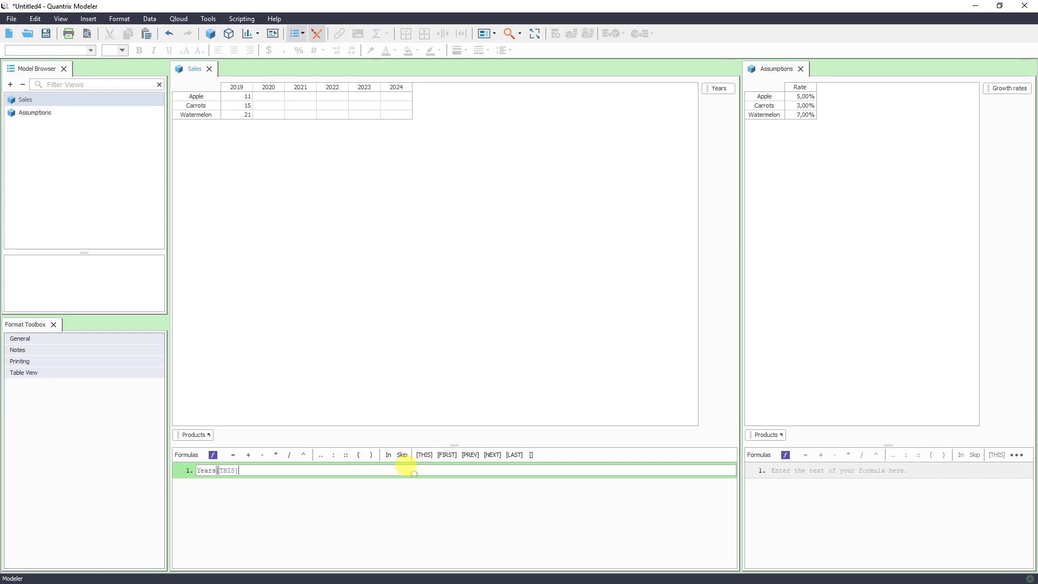
type("=")
left_click(715, 89)
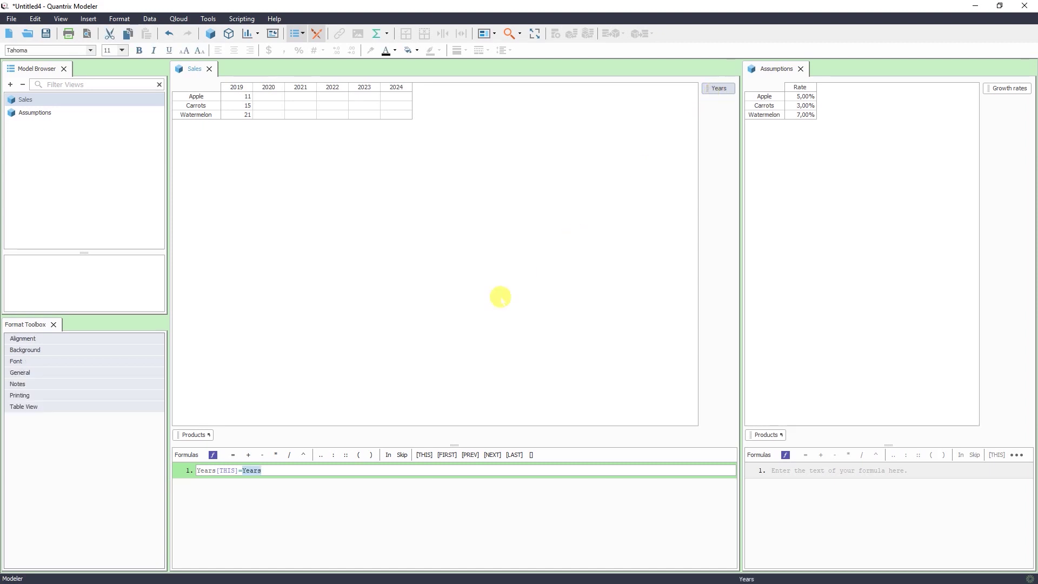
left_click(469, 455)
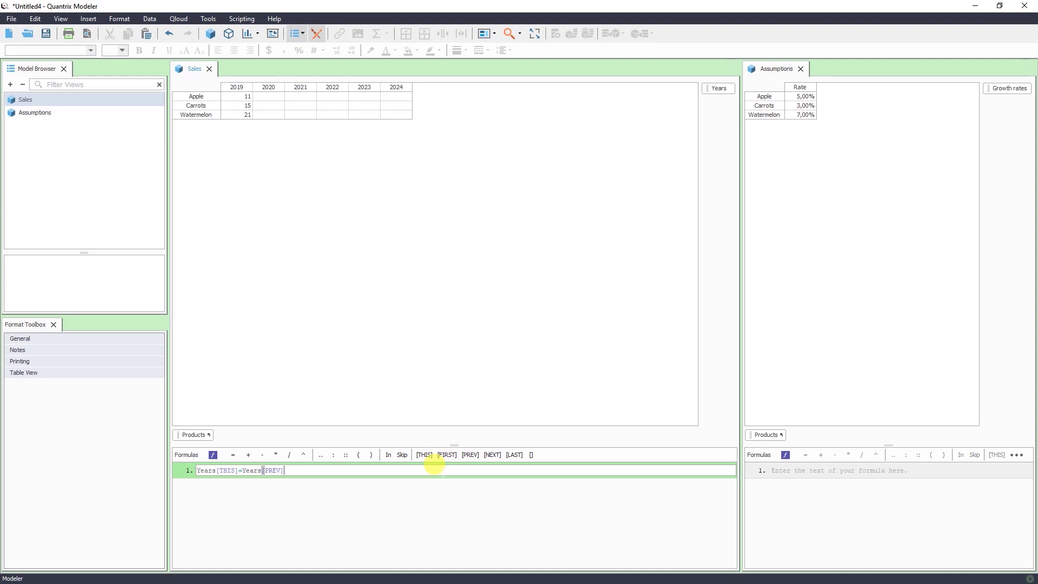
type("*")
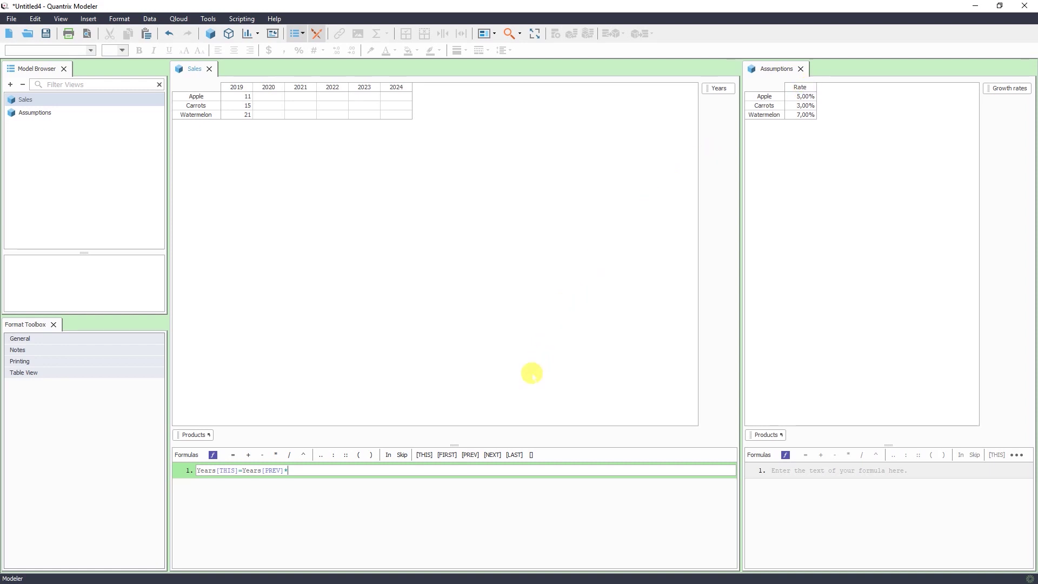
Step: Complete the formula with (1+Assumptions::Rate) and commit it
type("(1+Ass")
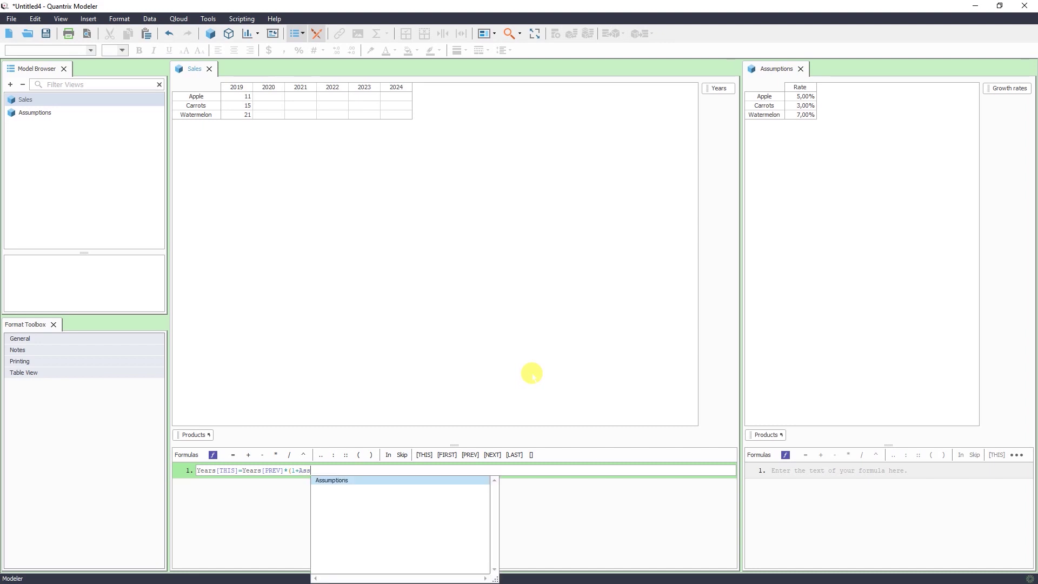
left_click(443, 480)
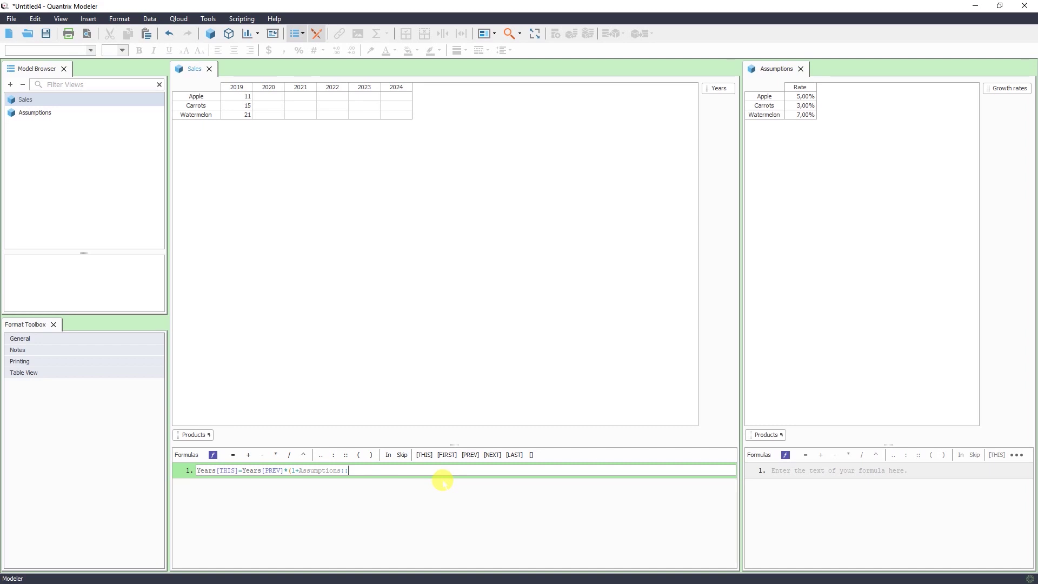
type("Ra")
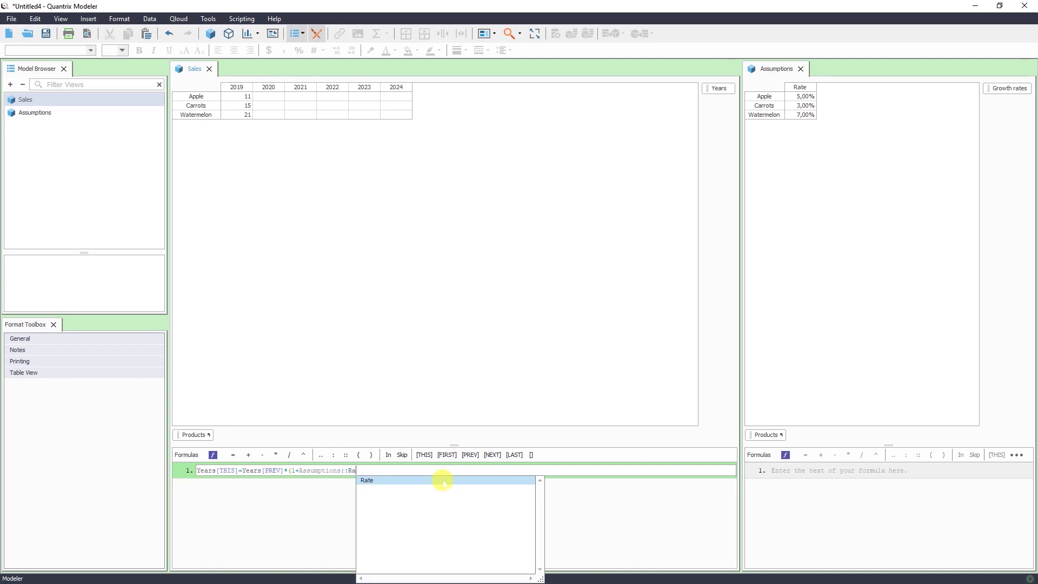
left_click(442, 481)
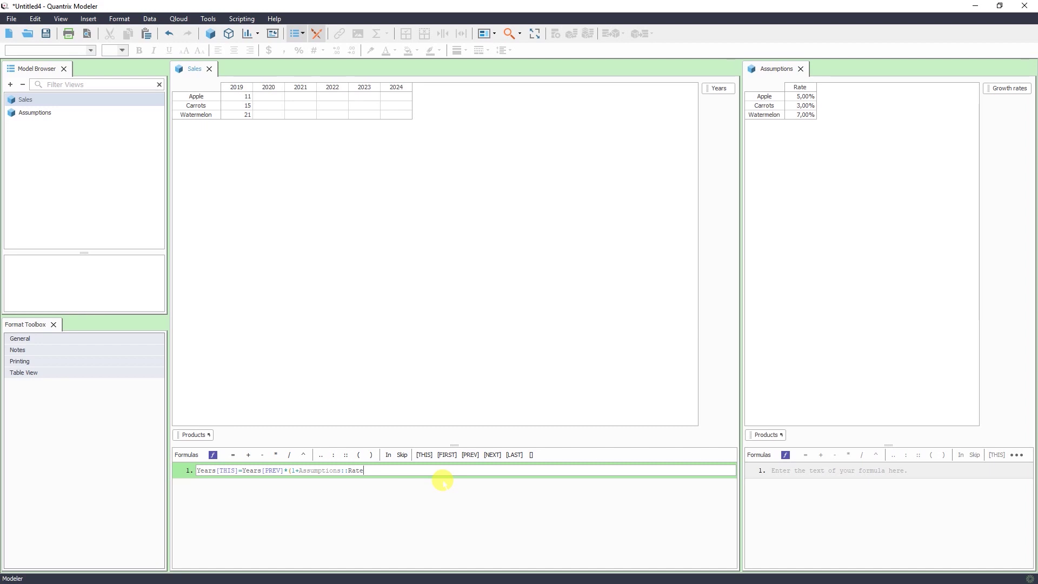
type(")")
key("Return")
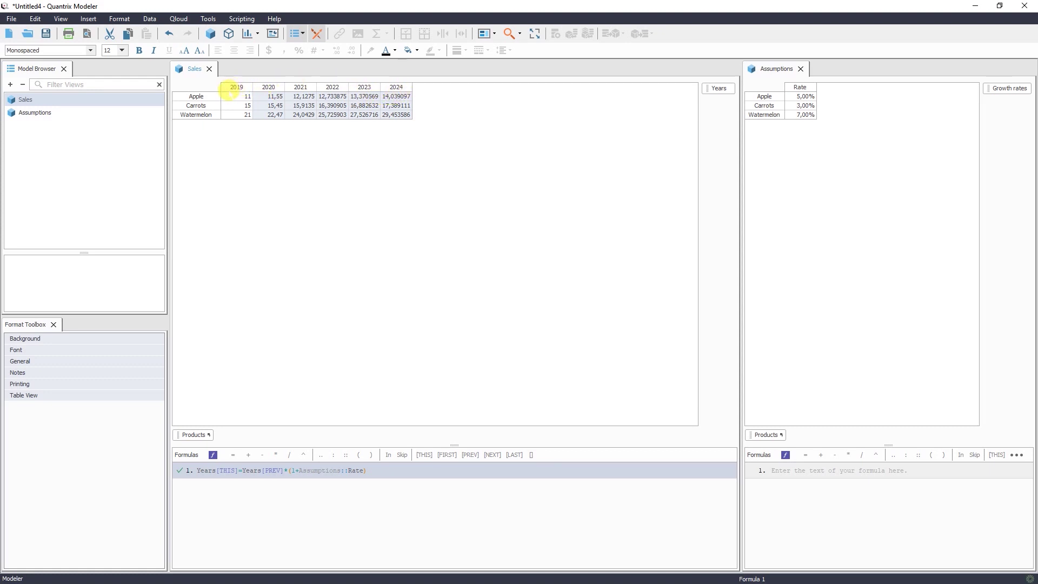
Step: Format the 2019–2024 Sales values in comma style with no decimal places
left_click_drag(237, 86, 396, 87)
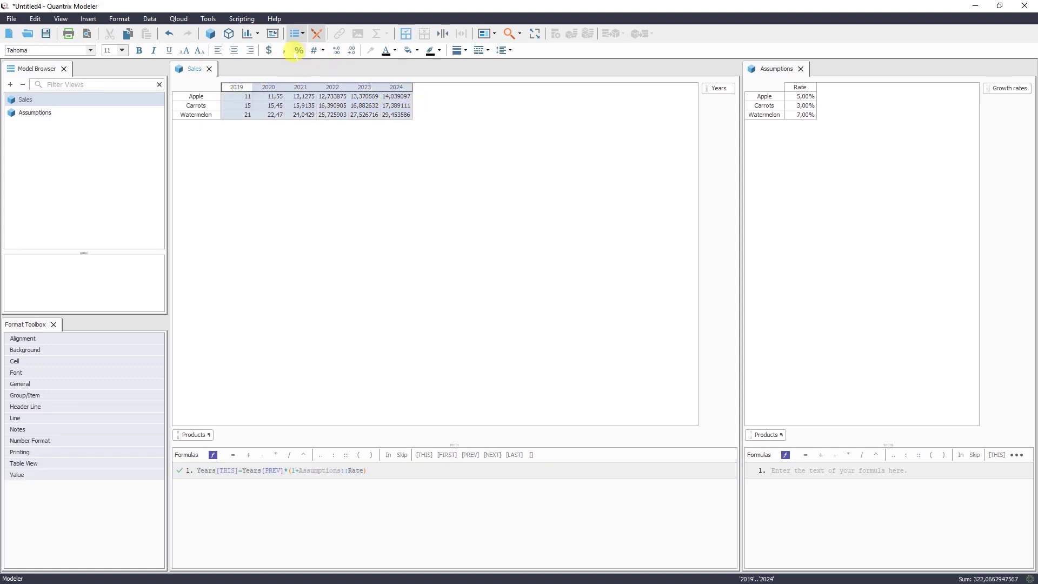
left_click(282, 50)
left_click(351, 50)
left_click(351, 50)
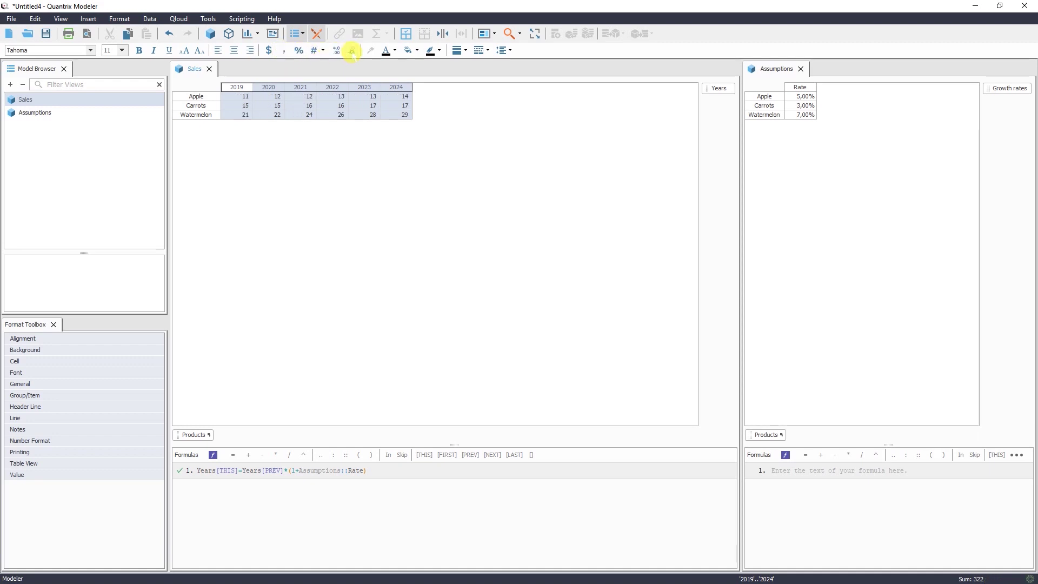
left_click(350, 231)
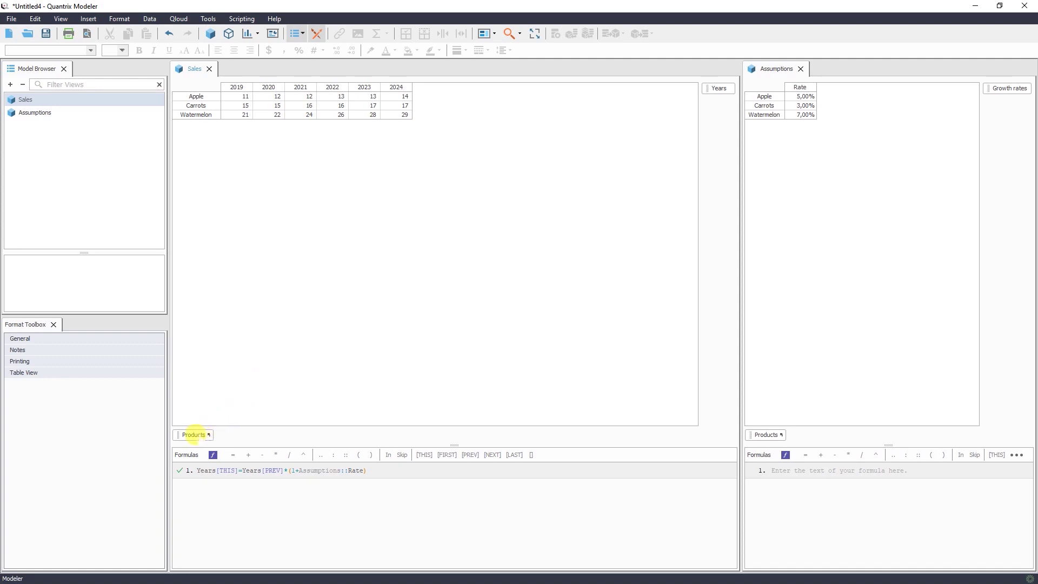
Step: Add a new category named Countries to the Sales matrix
mouse_move(194, 435)
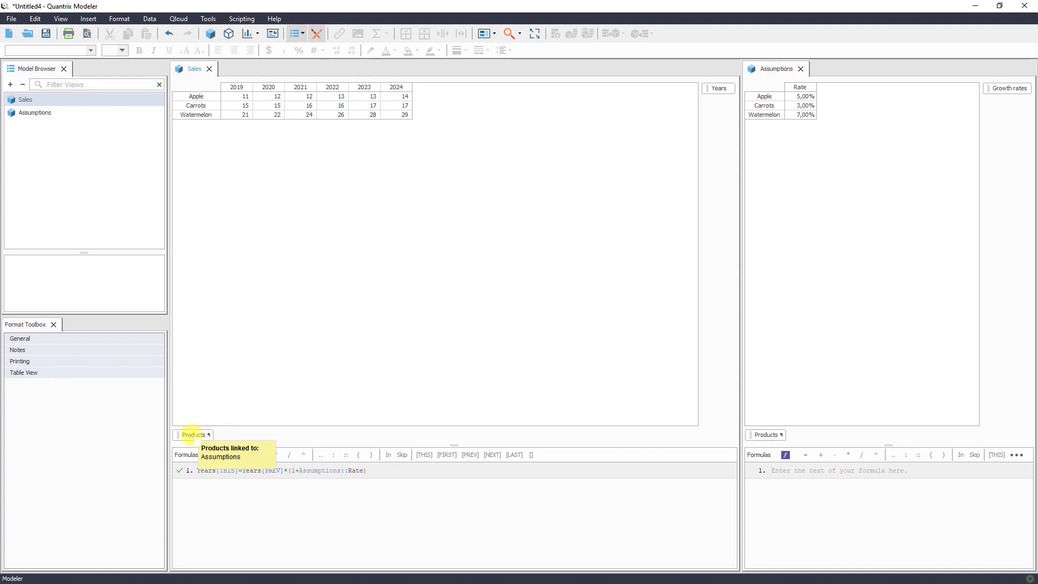
left_click(194, 435)
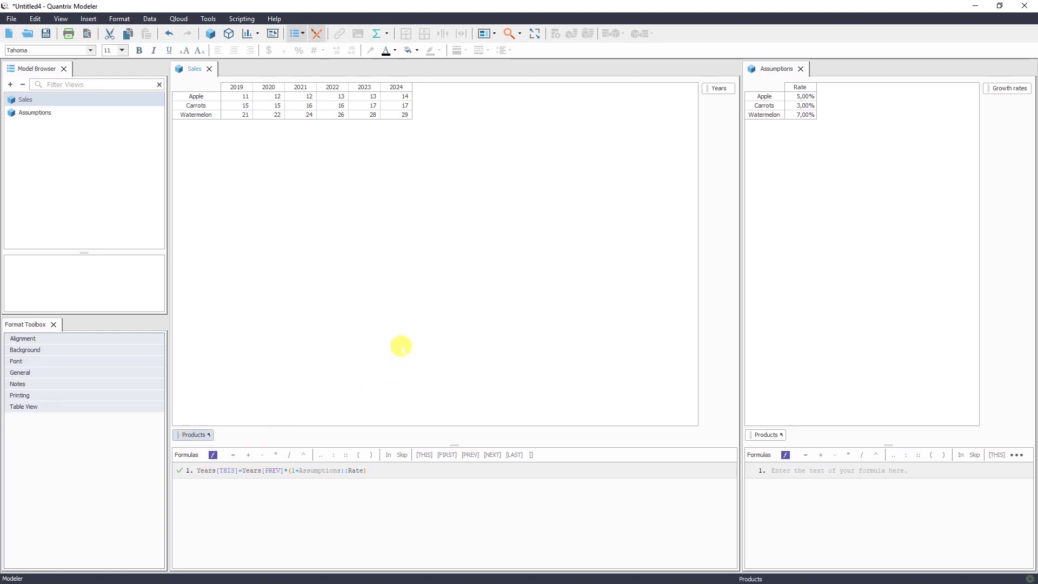
key("Return")
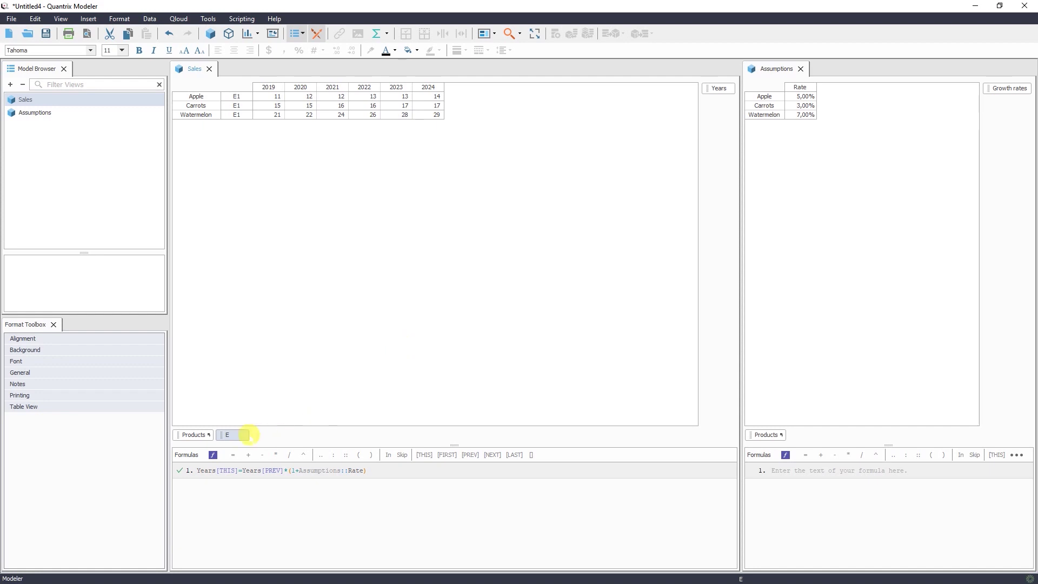
left_click(233, 434)
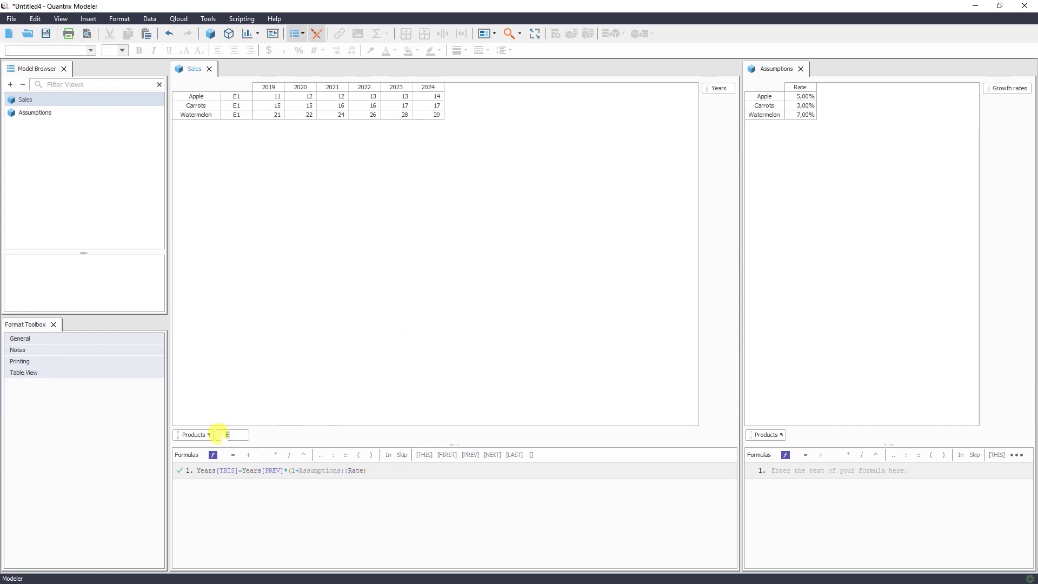
type("Count")
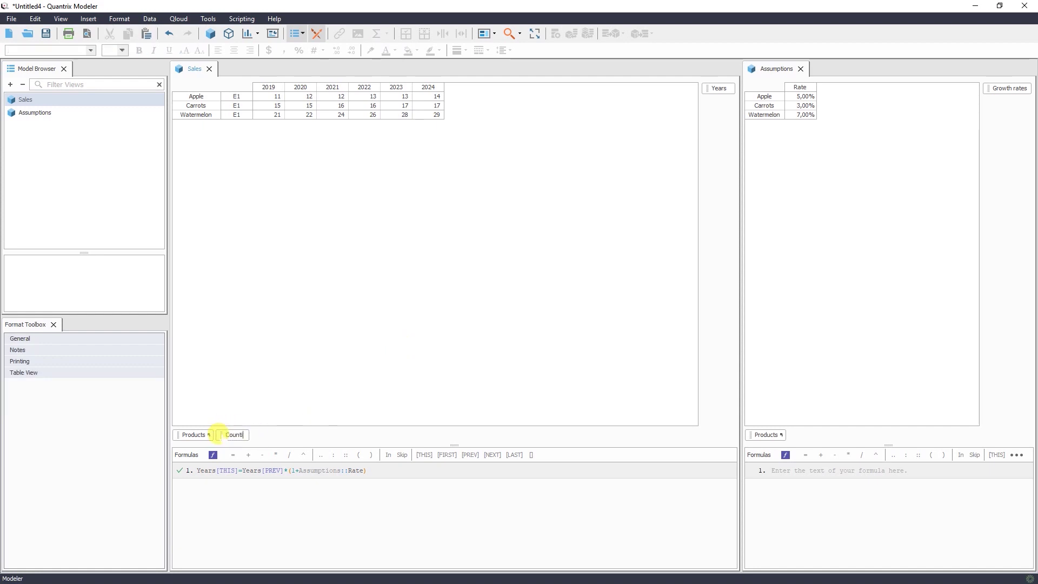
type("r")
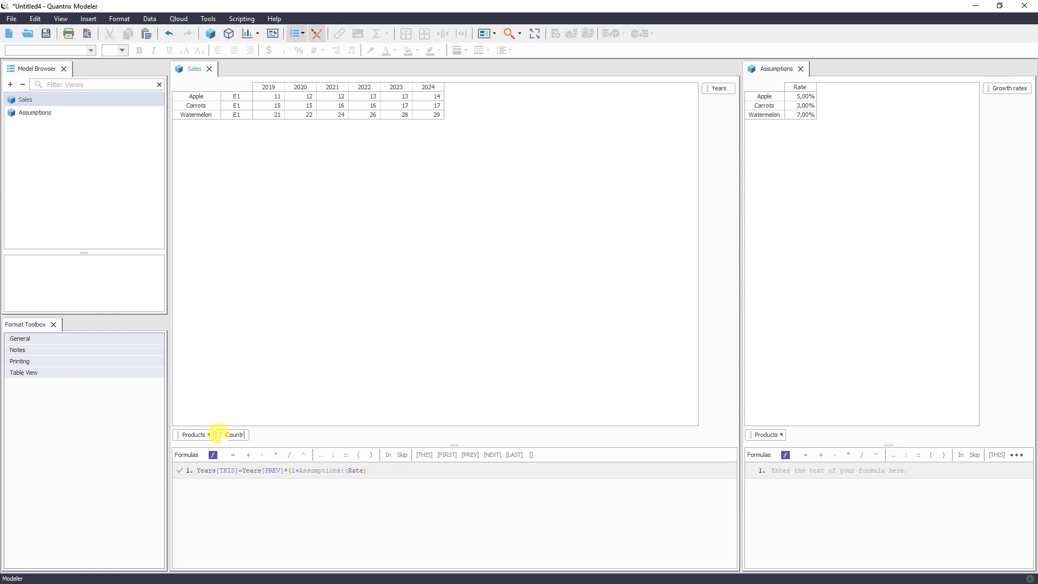
type("ies")
key("Return")
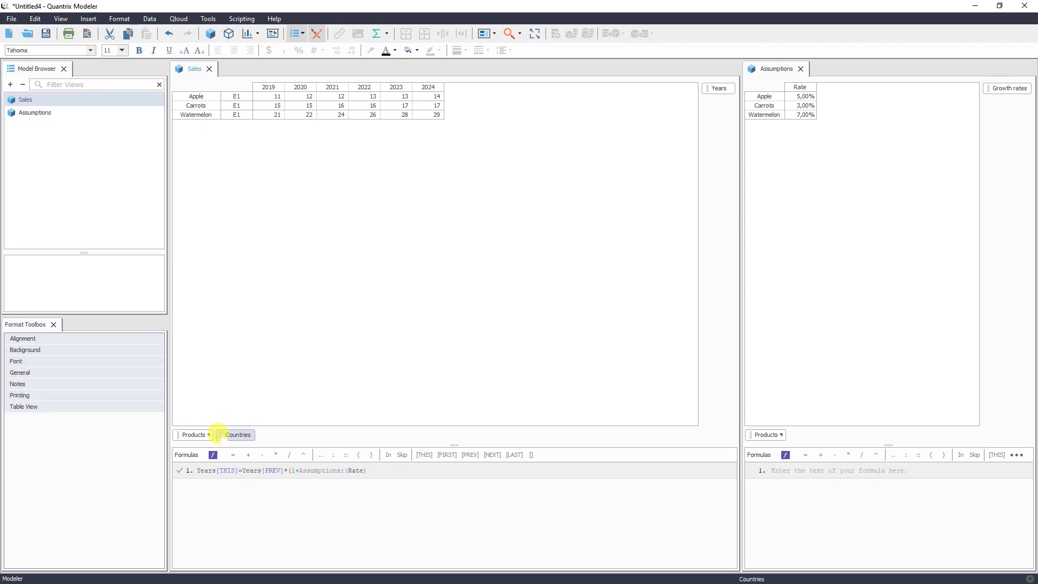
Step: Name the Countries items Germany and USA
left_click(241, 97)
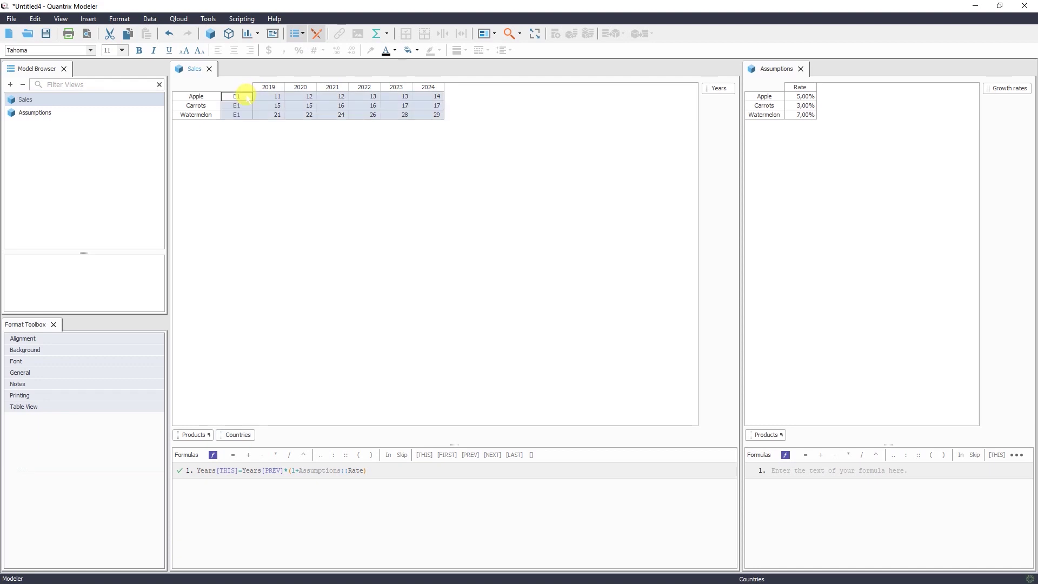
type("Germany")
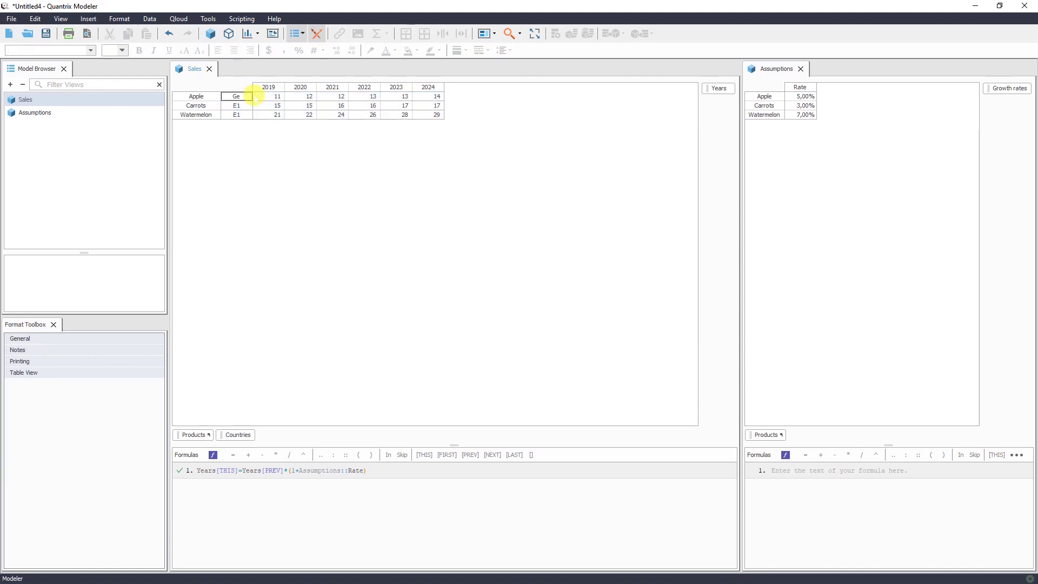
key("Return")
key("Return")
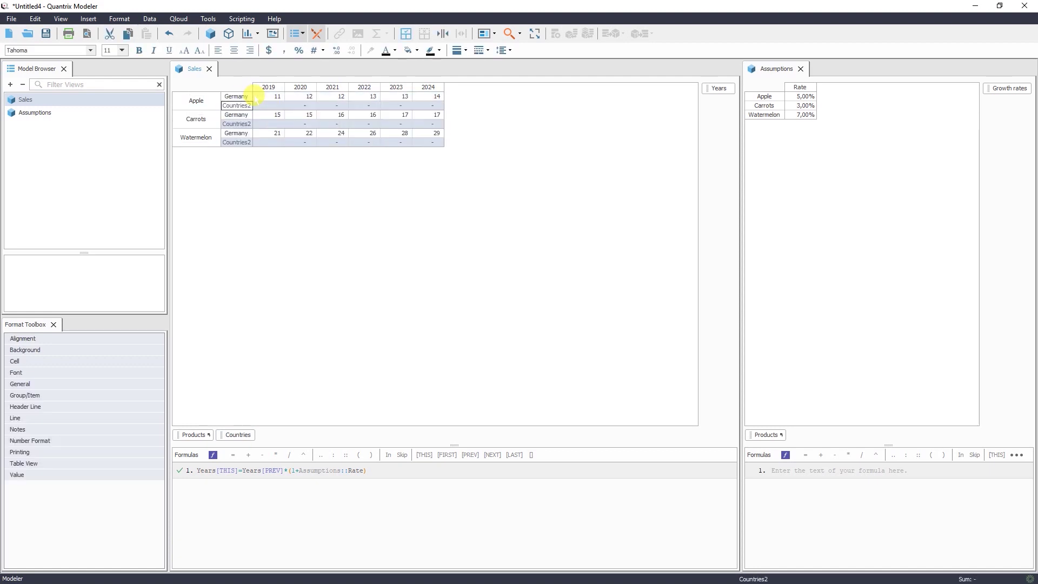
type("USA")
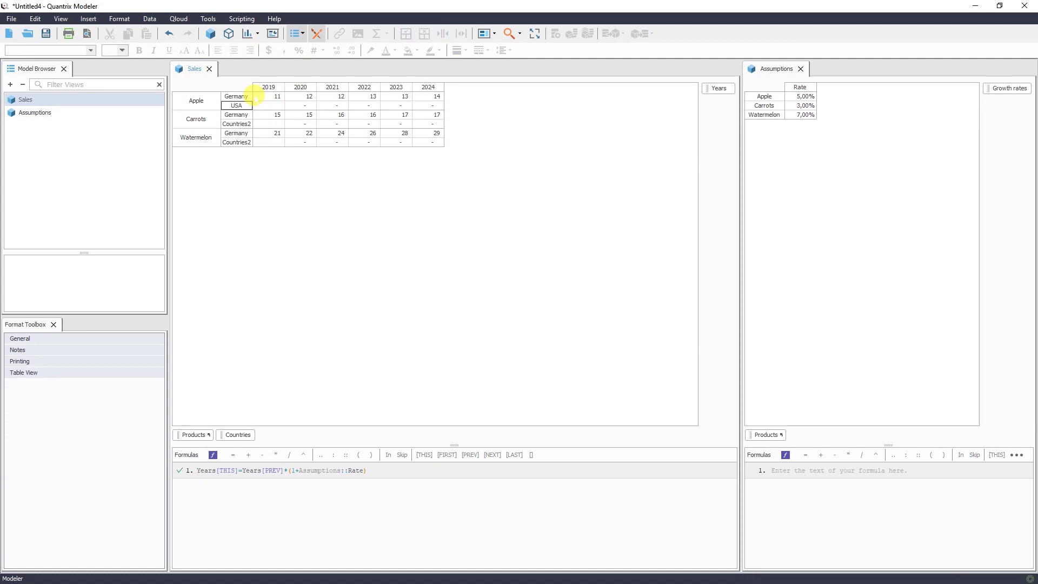
key("Return")
left_click(419, 347)
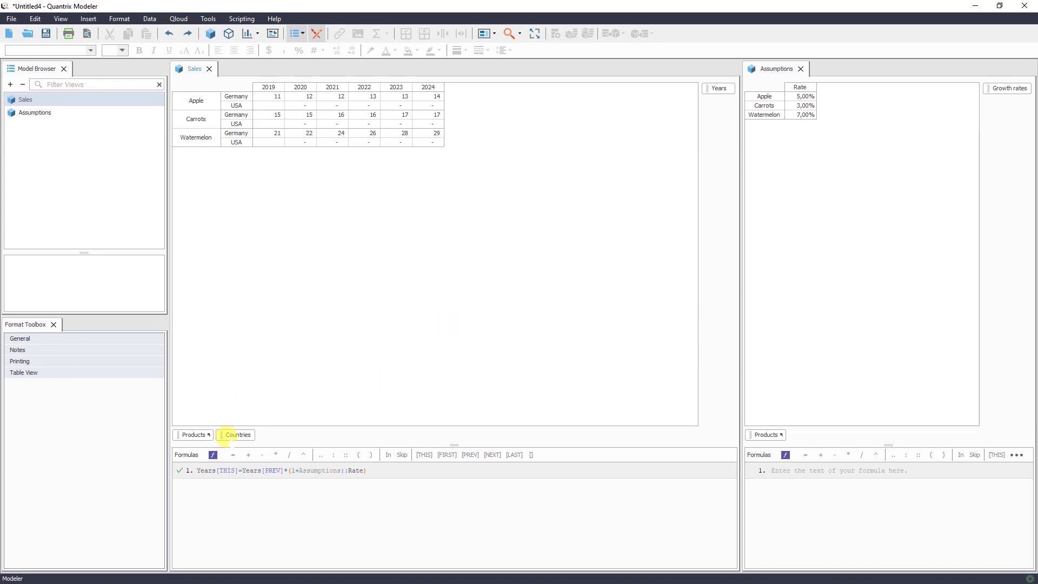
Step: Add Countries to Assumptions and enter USA rates 4%, 2%, 8% for Apple, Carrots, Watermelon
left_click_drag(231, 436, 818, 432)
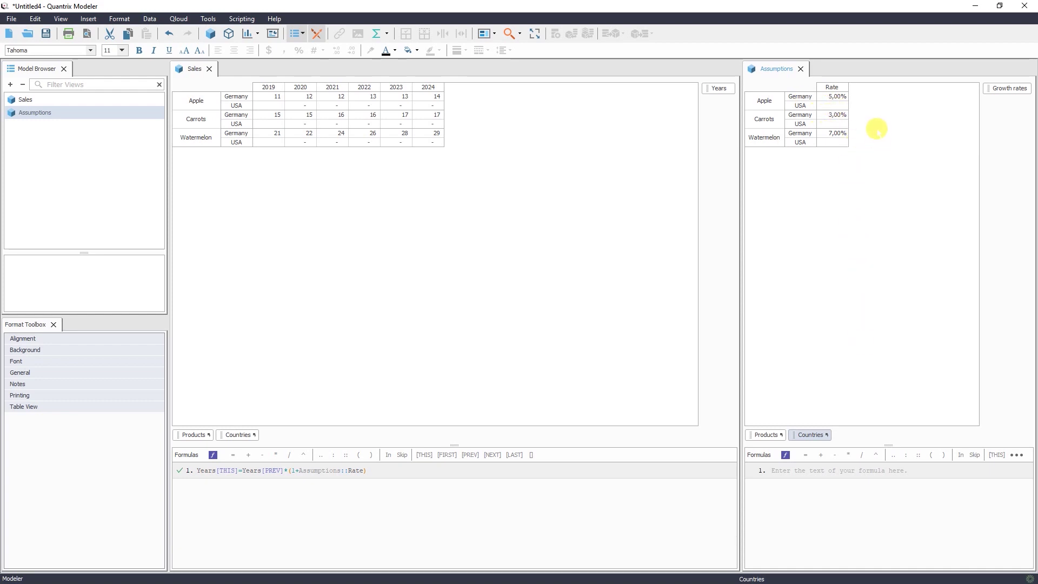
left_click(836, 105)
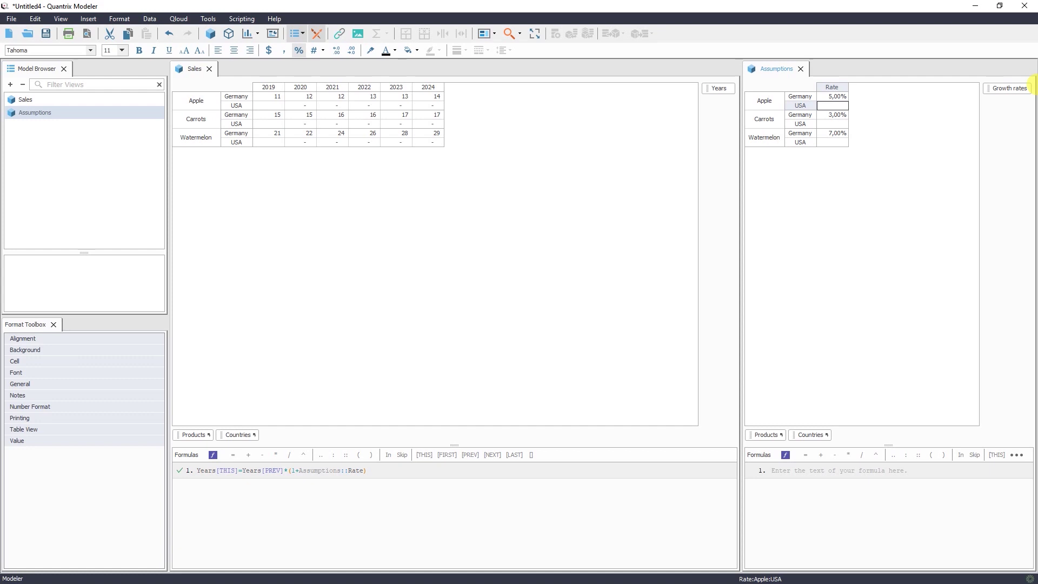
type("4")
key("Return")
key("Return")
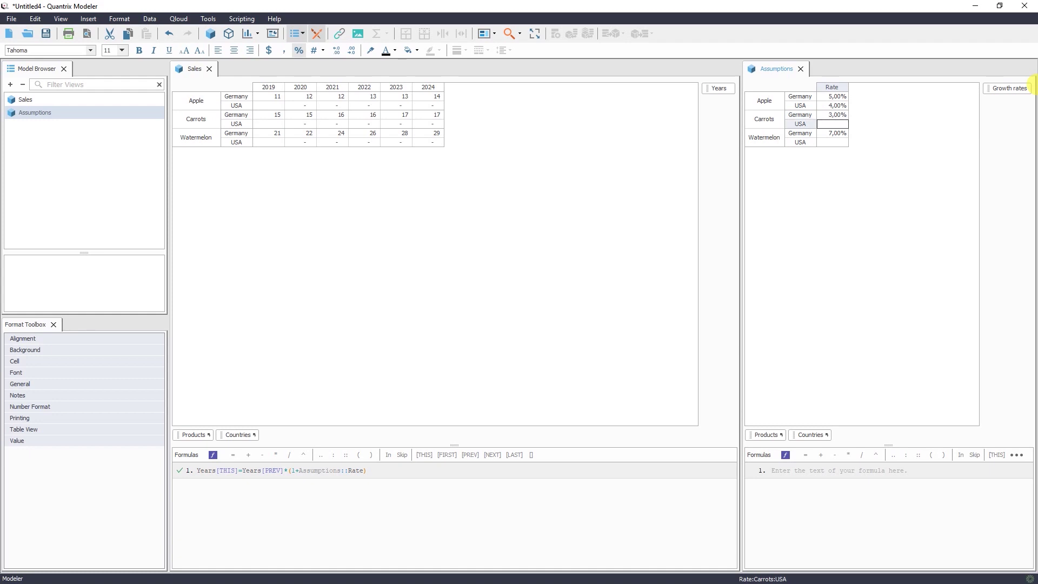
type("2")
key("Return")
key("Return")
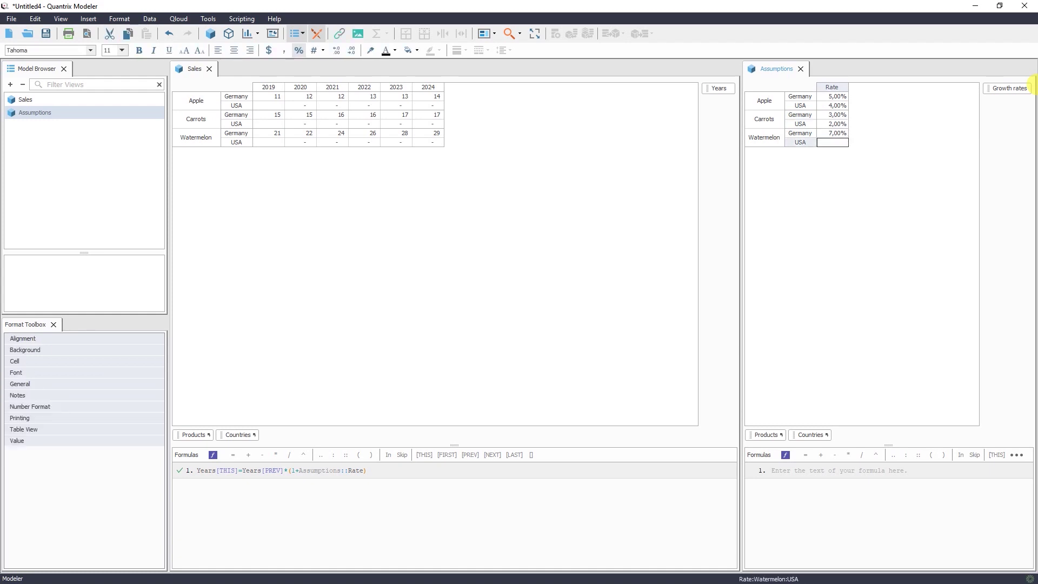
type("8")
key("Return")
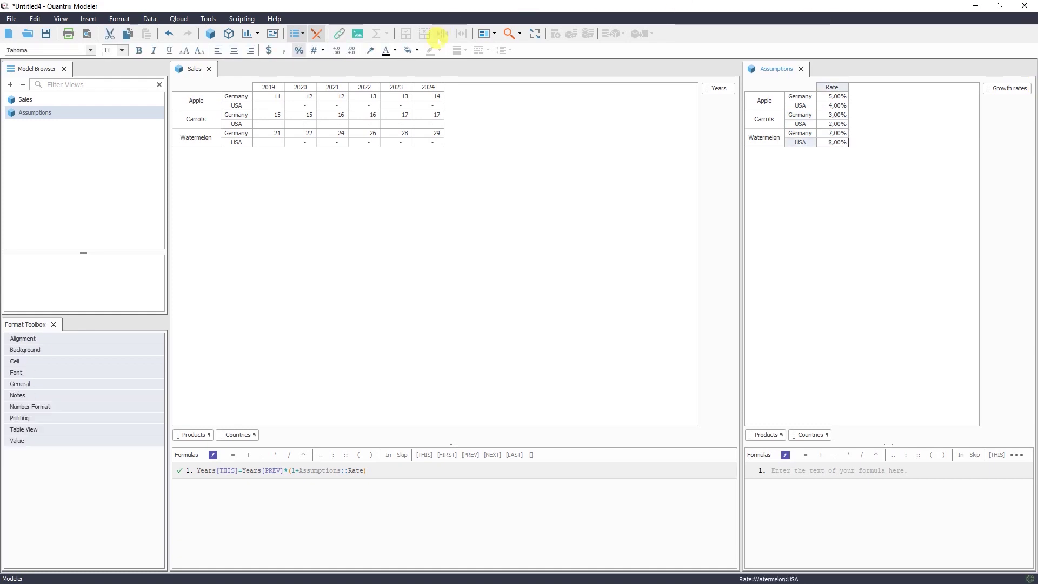
left_click(272, 106)
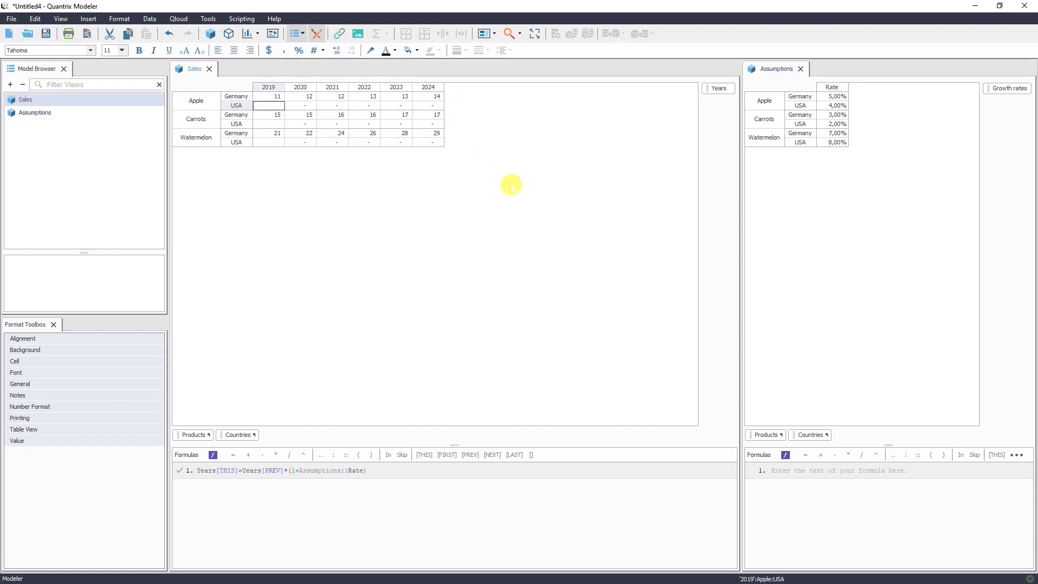
Step: Enter USA 2019 sales of 8, 12 and 18 for Apple, Carrots and Watermelon
type("8")
key("Return")
key("Return")
type("12")
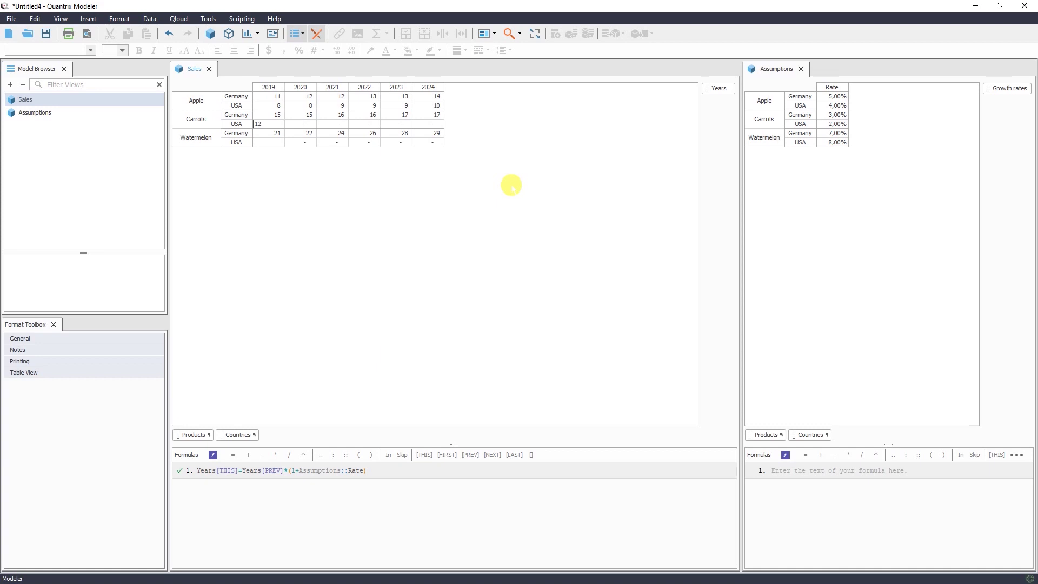
key("Return")
key("Return")
type("18")
key("Return")
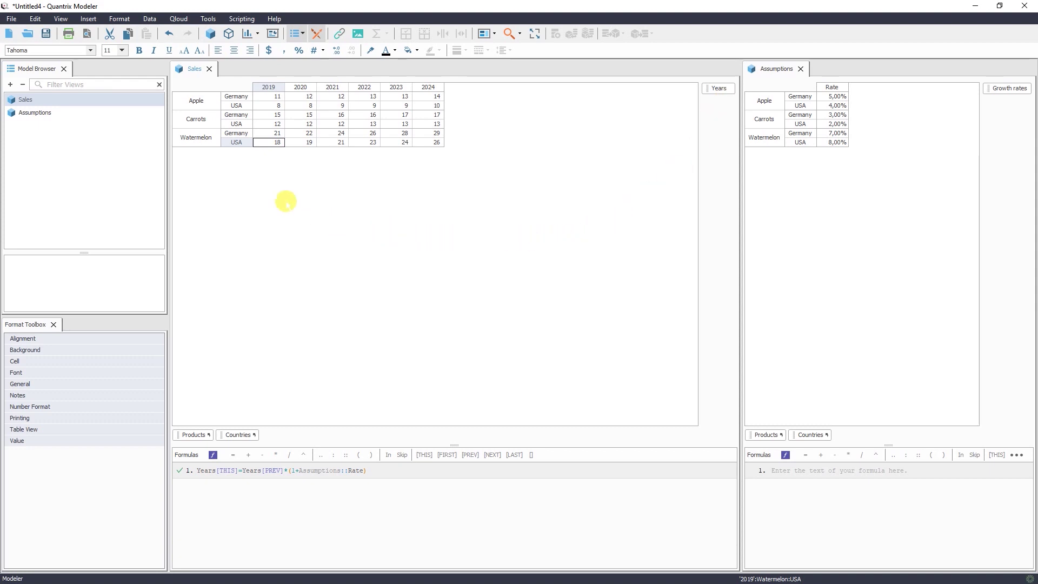
Step: Add an Orange product item after Watermelon in Sales, then delete it again
left_click(204, 140)
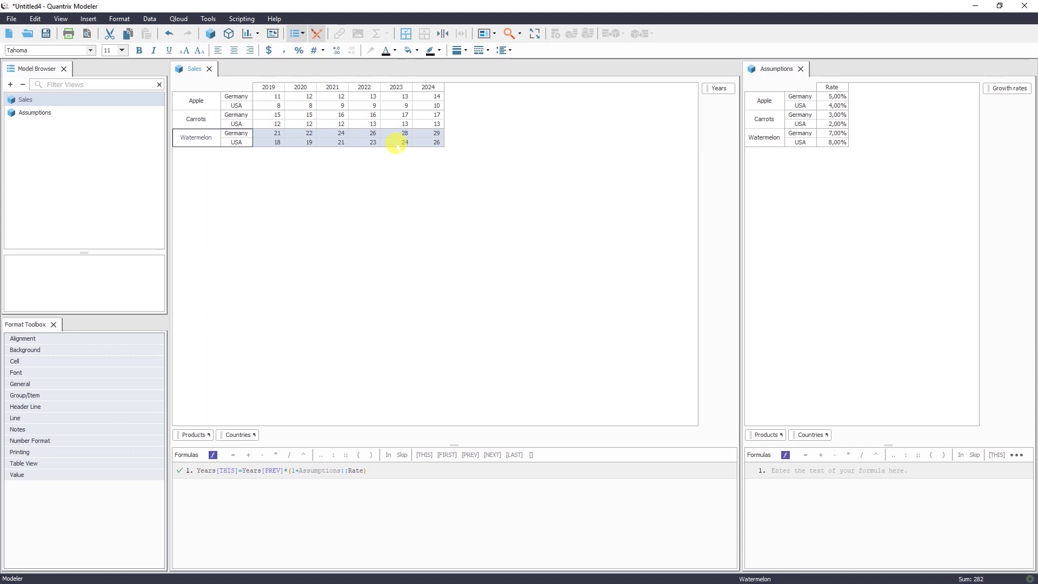
key("Return")
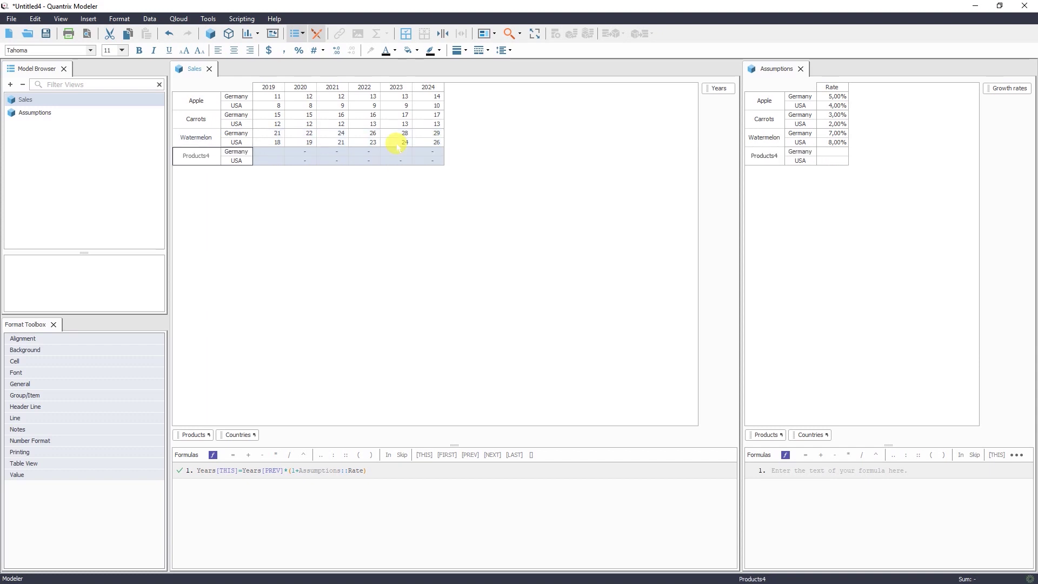
type("Orange")
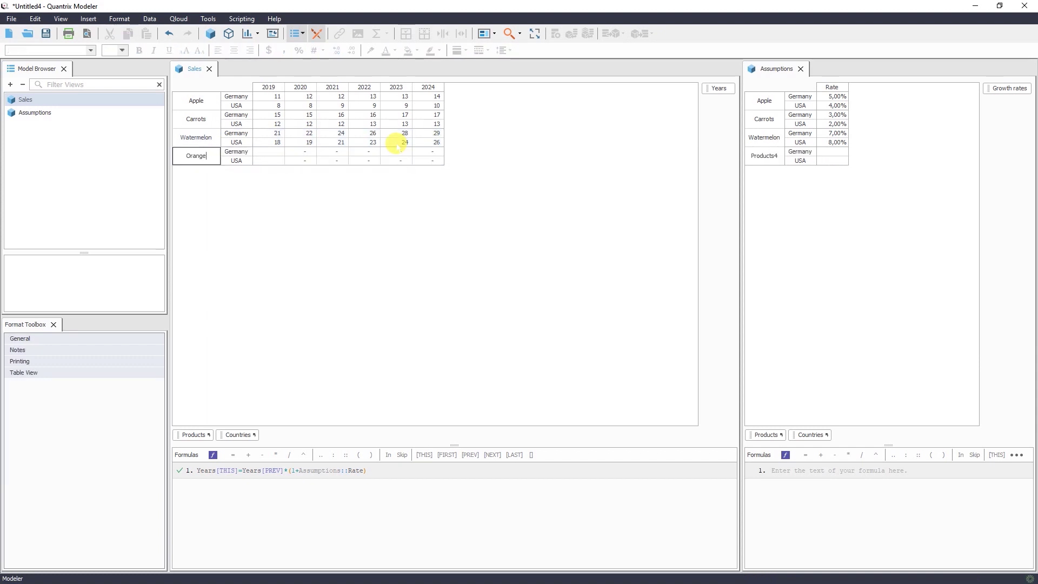
key("Return")
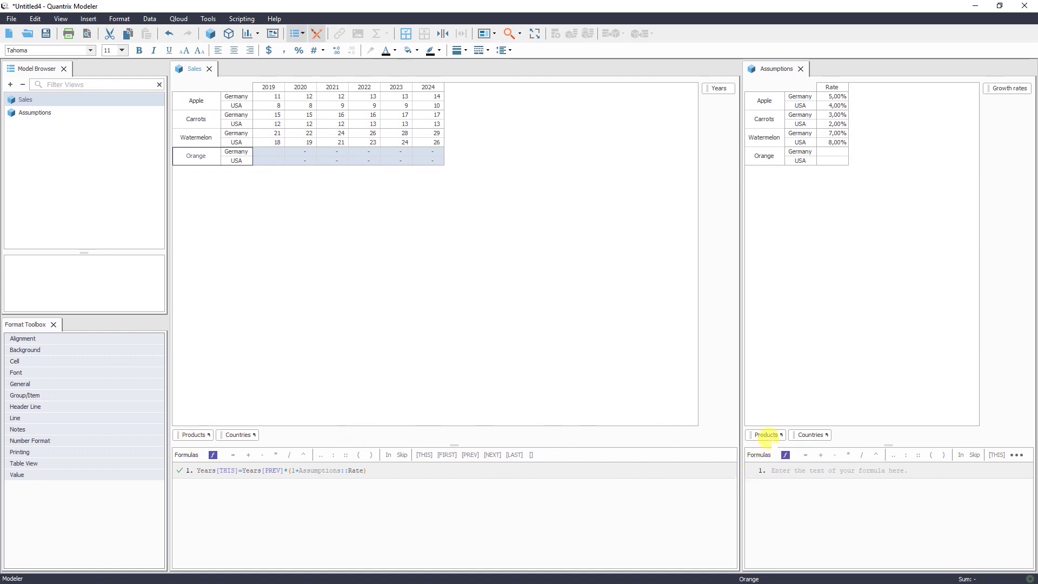
mouse_move(779, 439)
key("Delete")
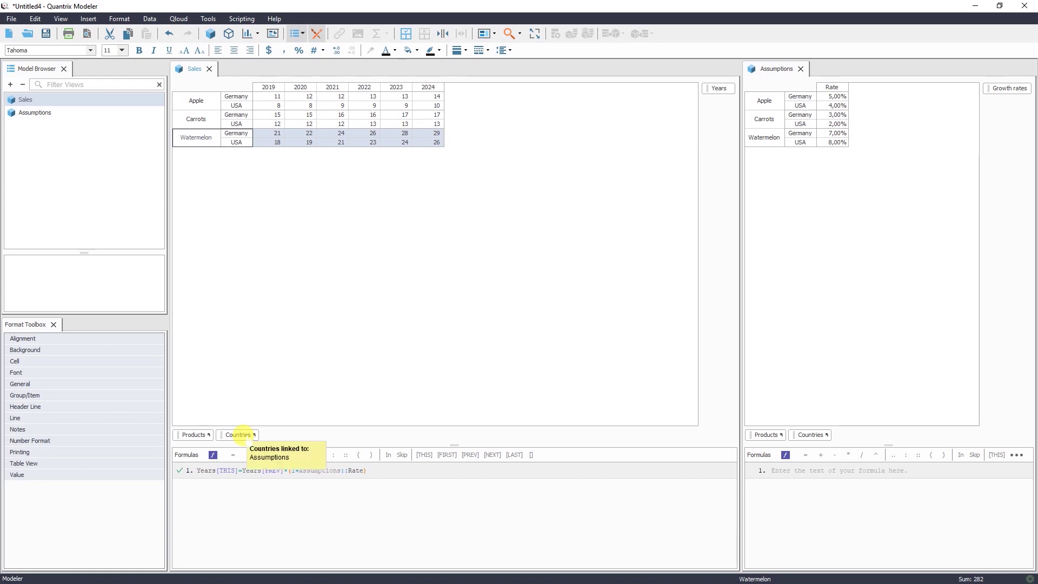
Step: Add a new category named Scenarios to the Sales matrix
left_click(242, 436)
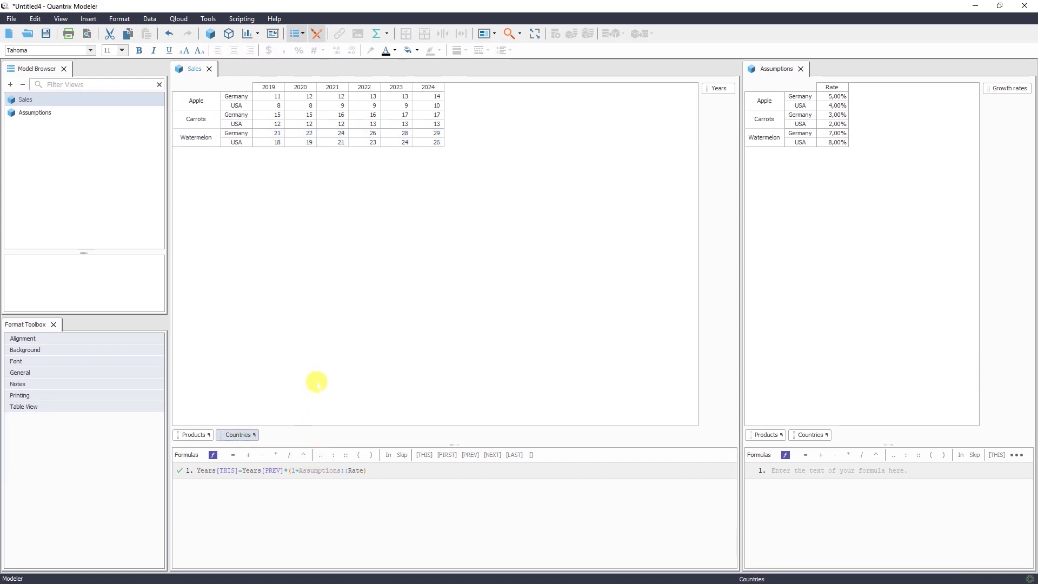
key("Return")
type("S")
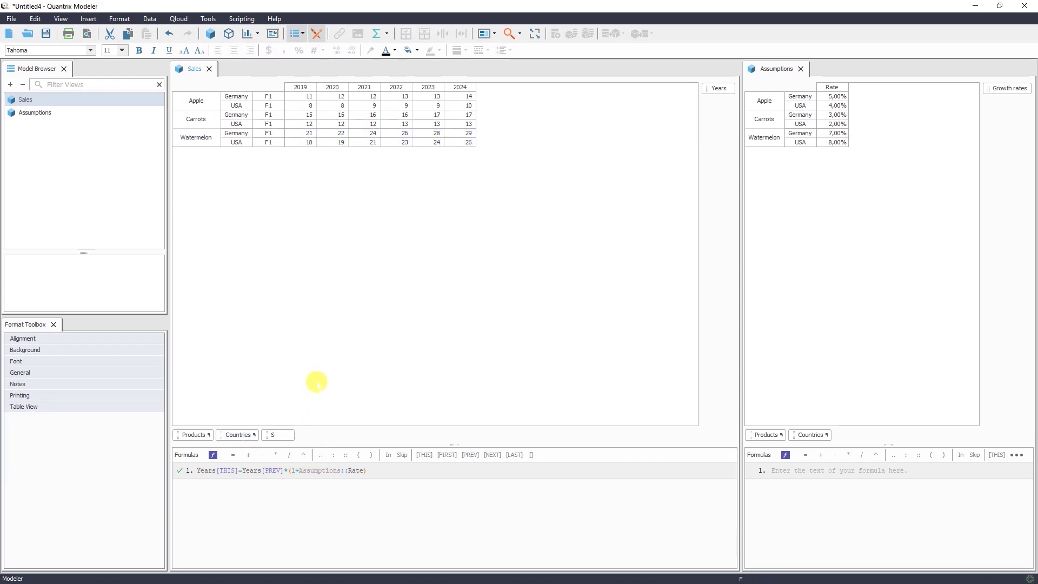
type("cenar")
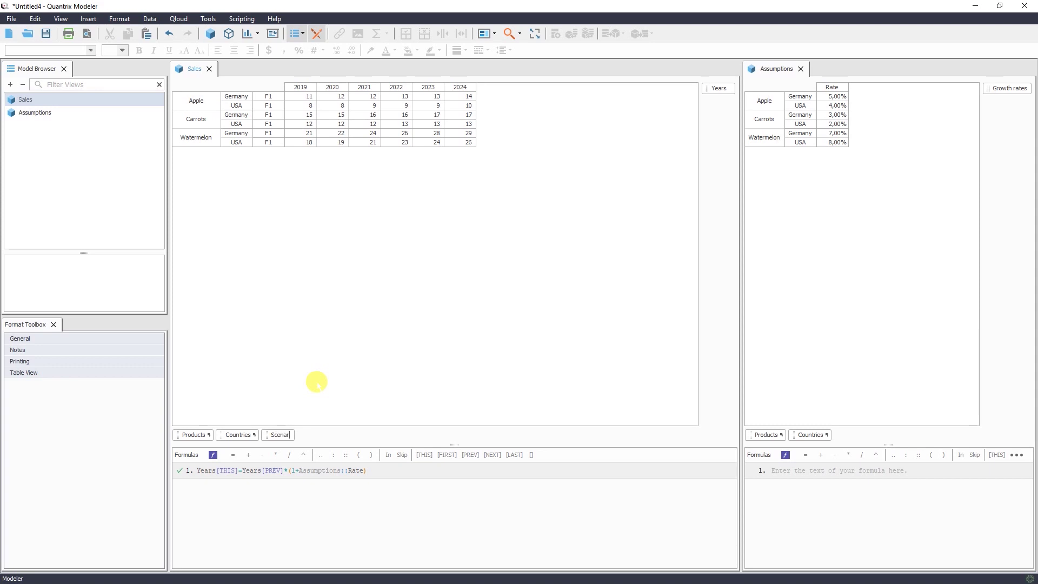
type("ios")
key("Return")
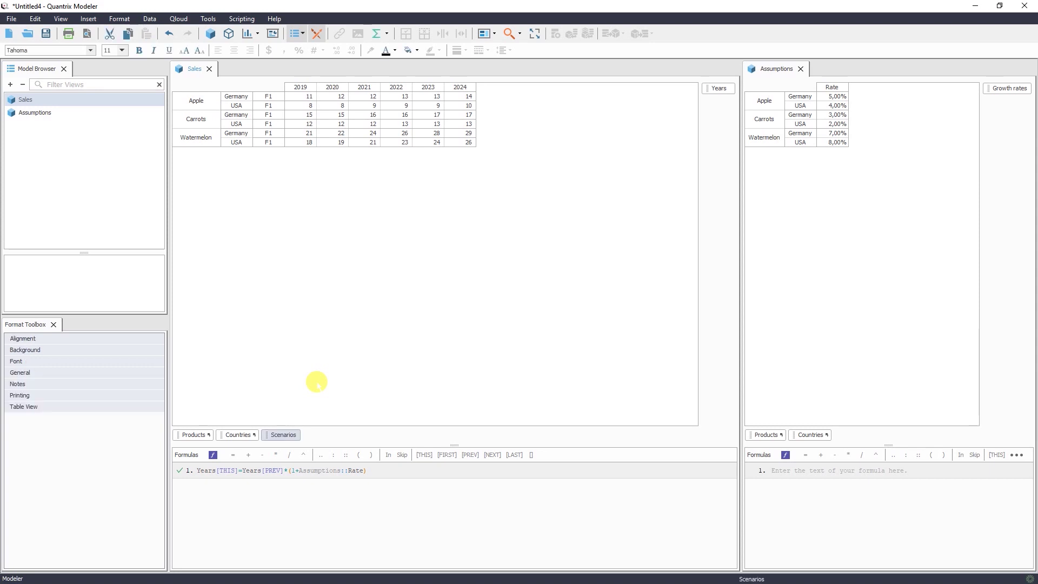
Step: Name the scenario items Base, Upside and Downside
left_click(273, 95)
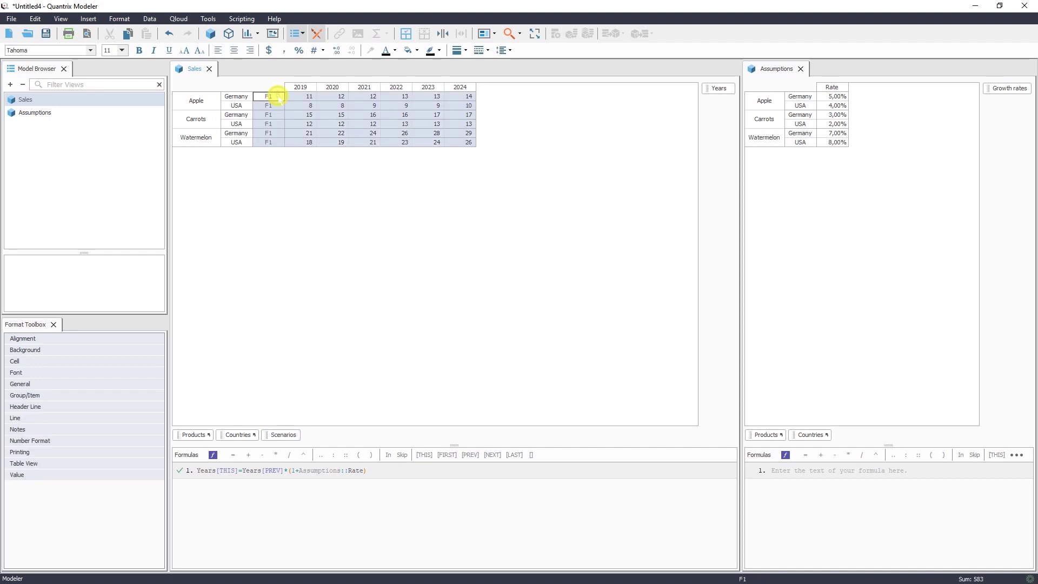
type("Base")
key("Return")
key("Return")
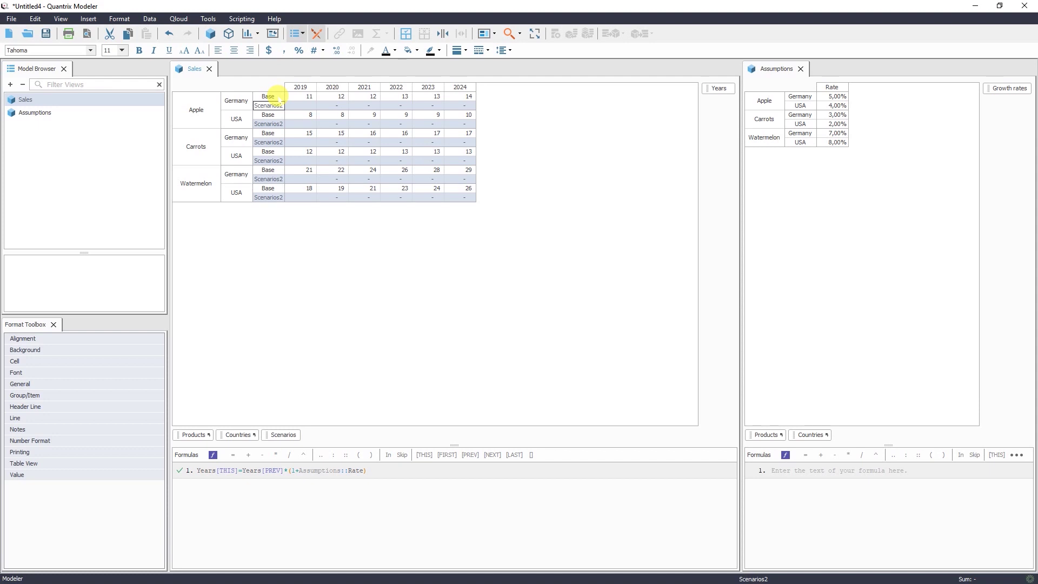
type("Upside")
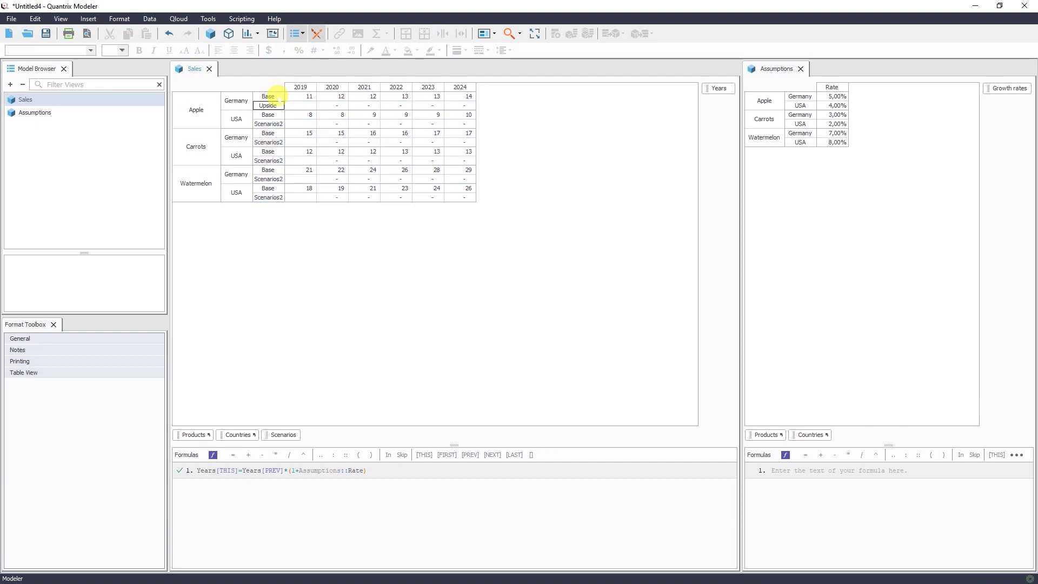
key("Return")
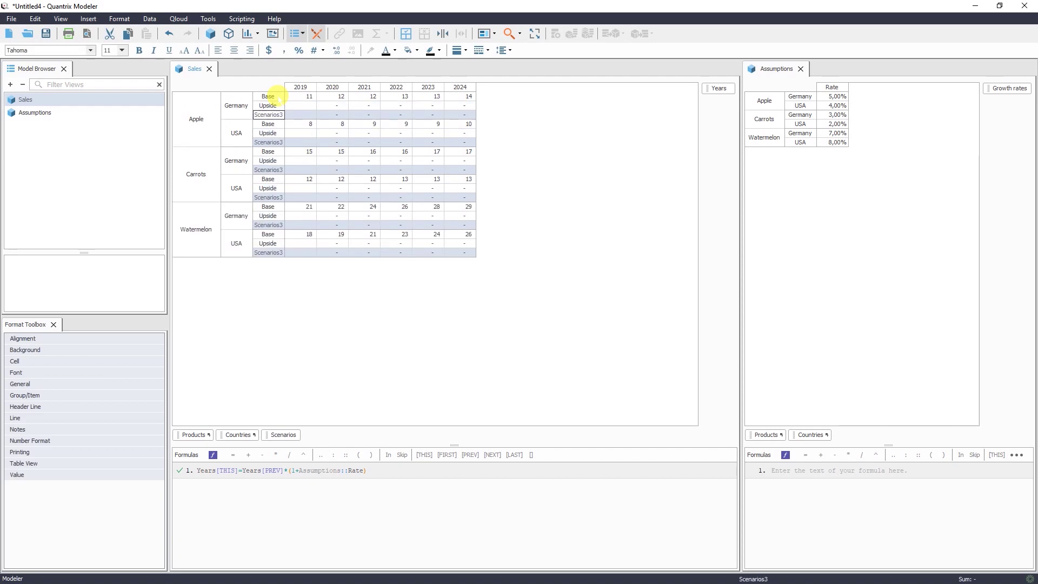
type("Downs")
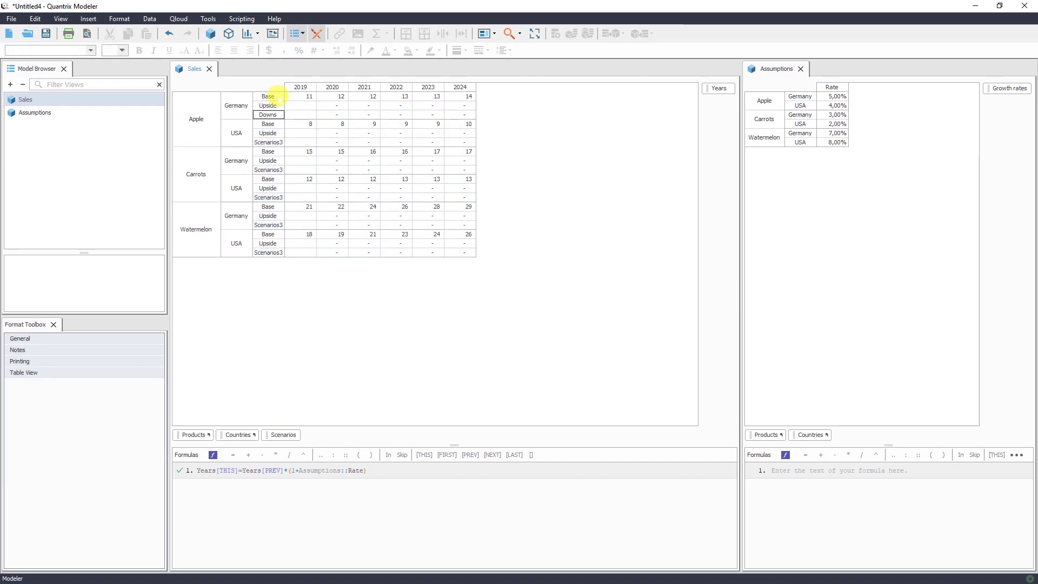
type("ide")
key("Return")
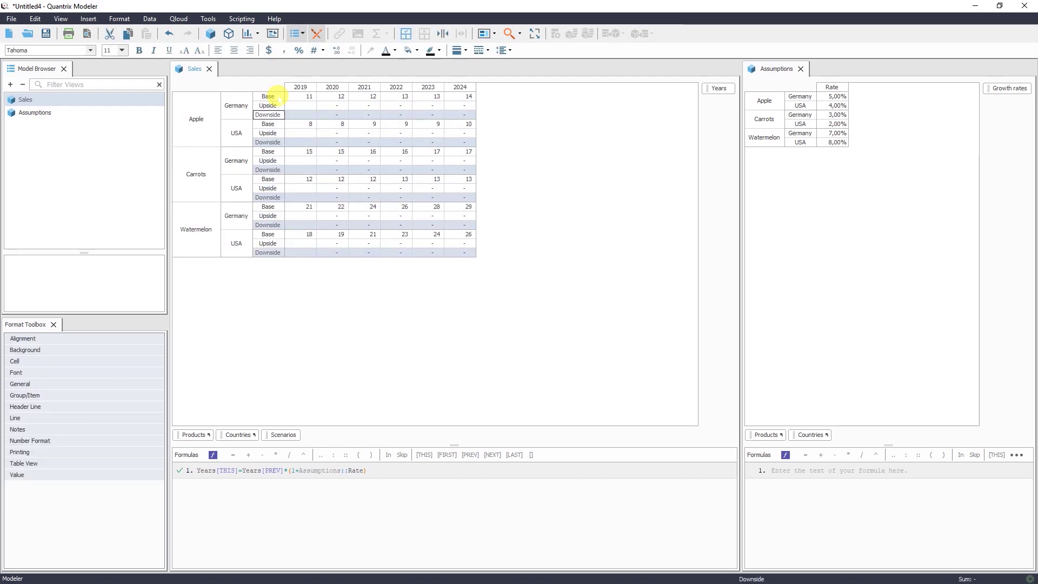
Step: Reorder the Sales row groupings to Scenarios, Countries, then Products
left_click_drag(275, 96, 364, 299)
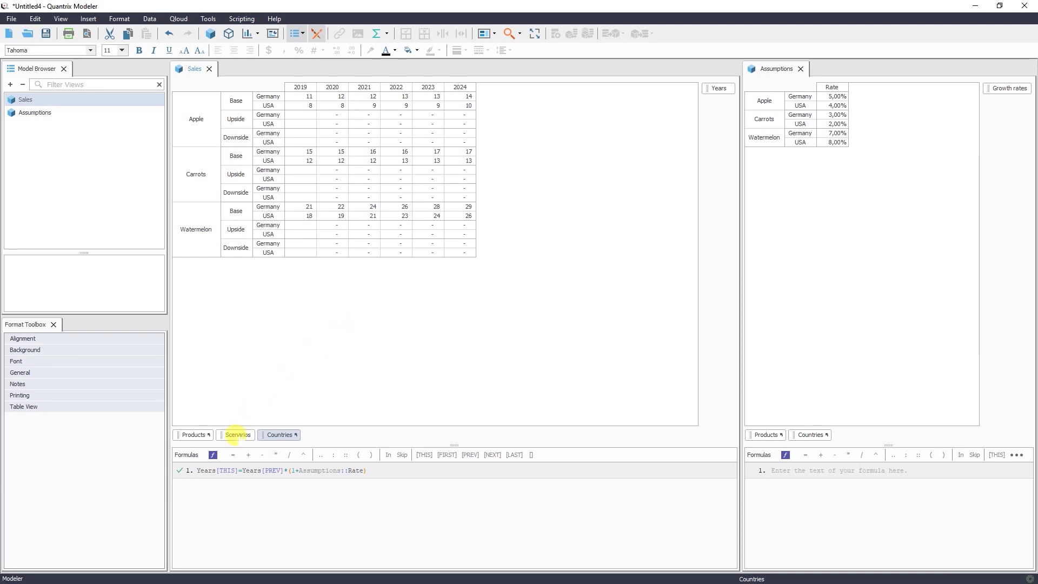
left_click(236, 435)
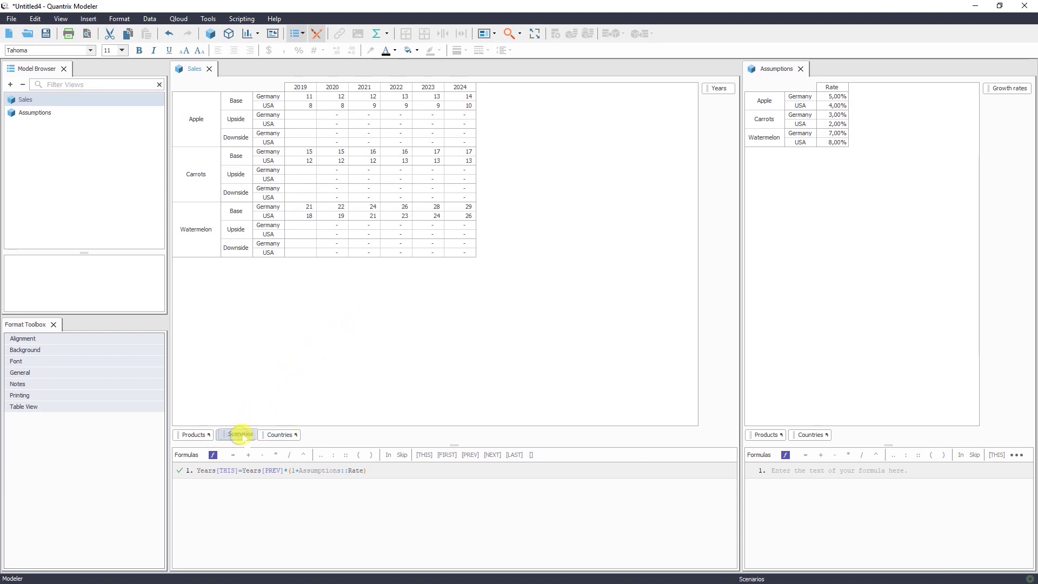
left_click(207, 433)
left_click_drag(207, 432, 262, 99)
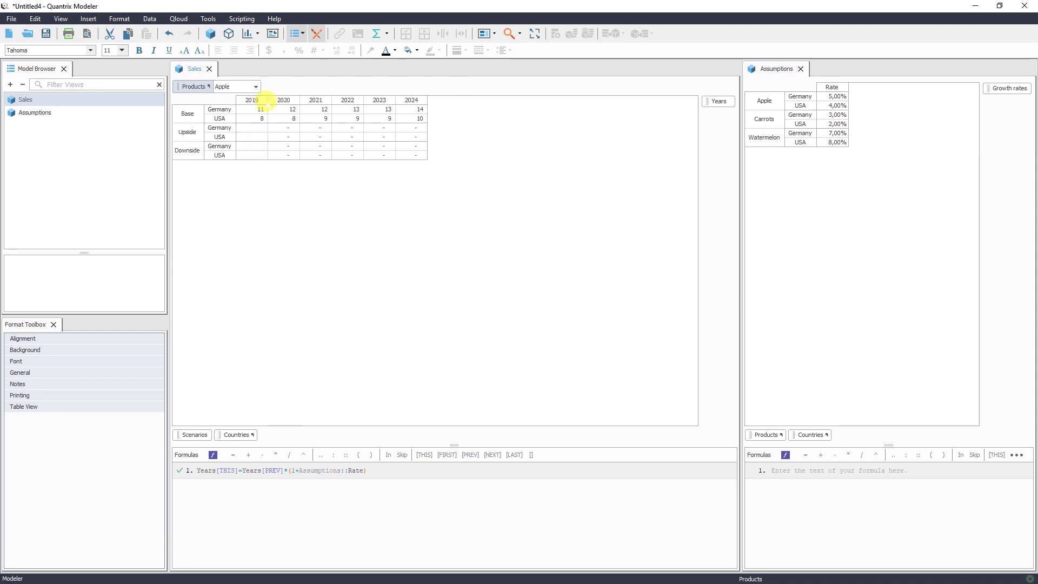
left_click(256, 86)
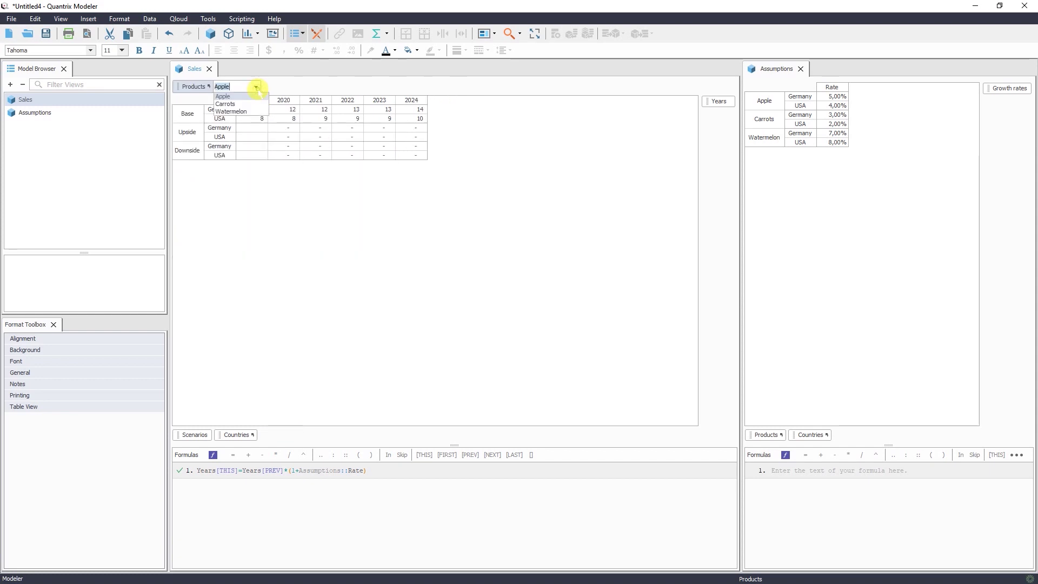
left_click(256, 86)
left_click_drag(186, 88, 281, 434)
Step: Copy the 2019 Base sales into the empty Upside and Downside 2019 cells
left_click_drag(309, 96, 309, 142)
left_click(308, 142)
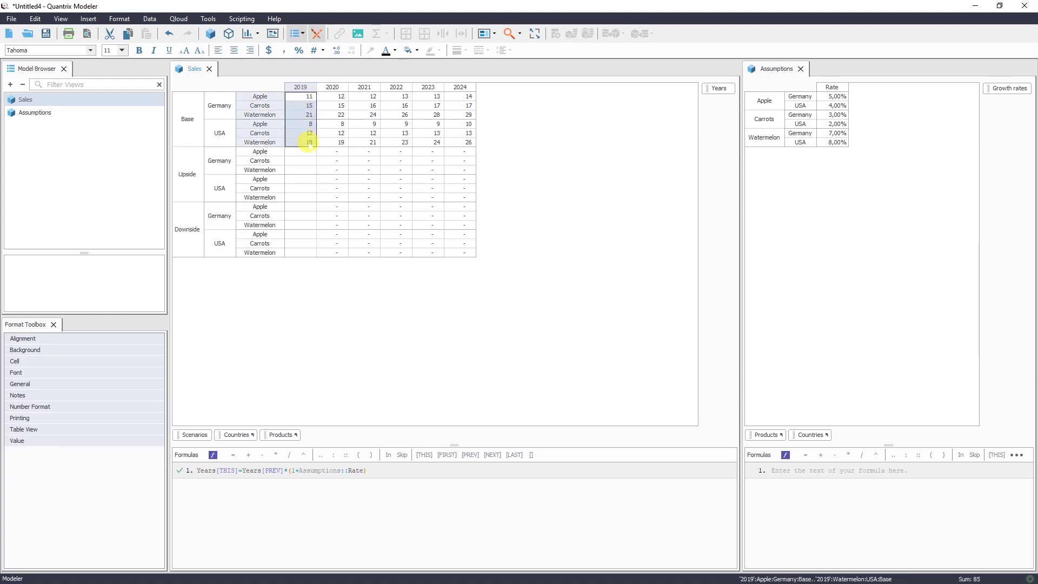
left_click_drag(301, 152, 307, 253)
key("ctrl+v")
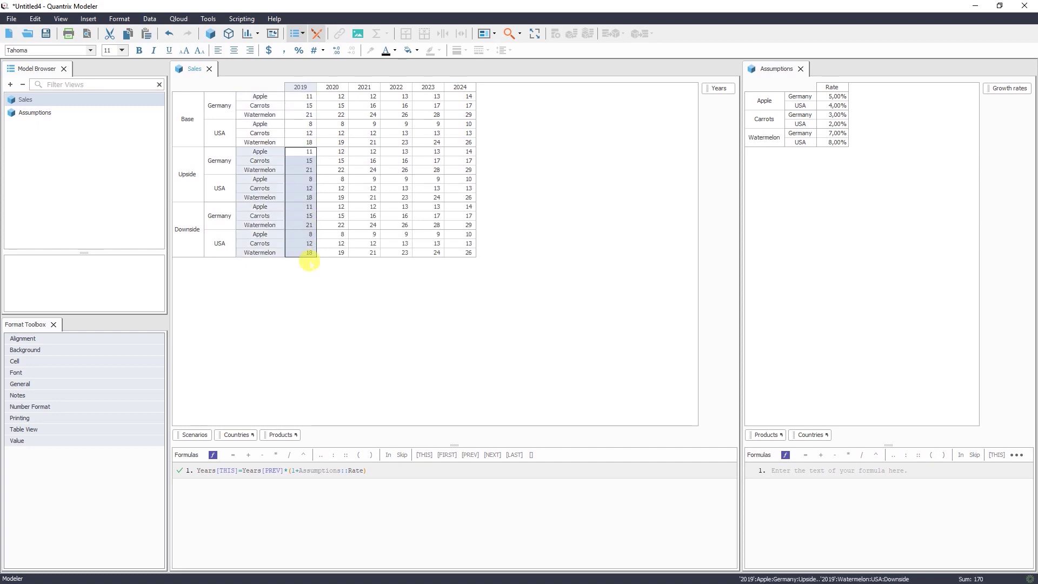
left_click(187, 434)
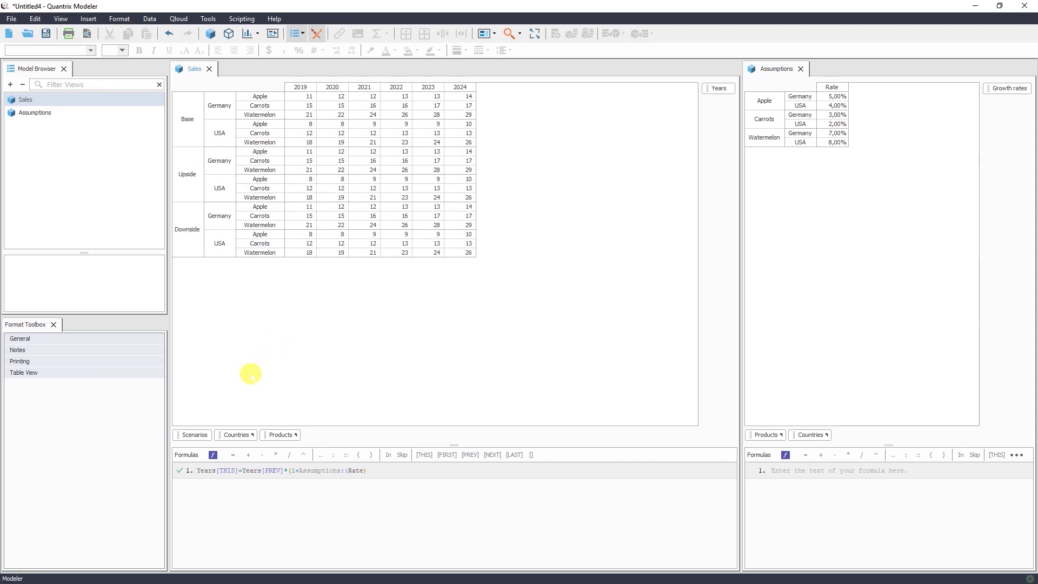
Step: Add Scenarios to the Assumptions matrix and enter Upside and Downside rates (6%, 10%, 6%)
left_click(196, 436)
left_click_drag(195, 436, 861, 409)
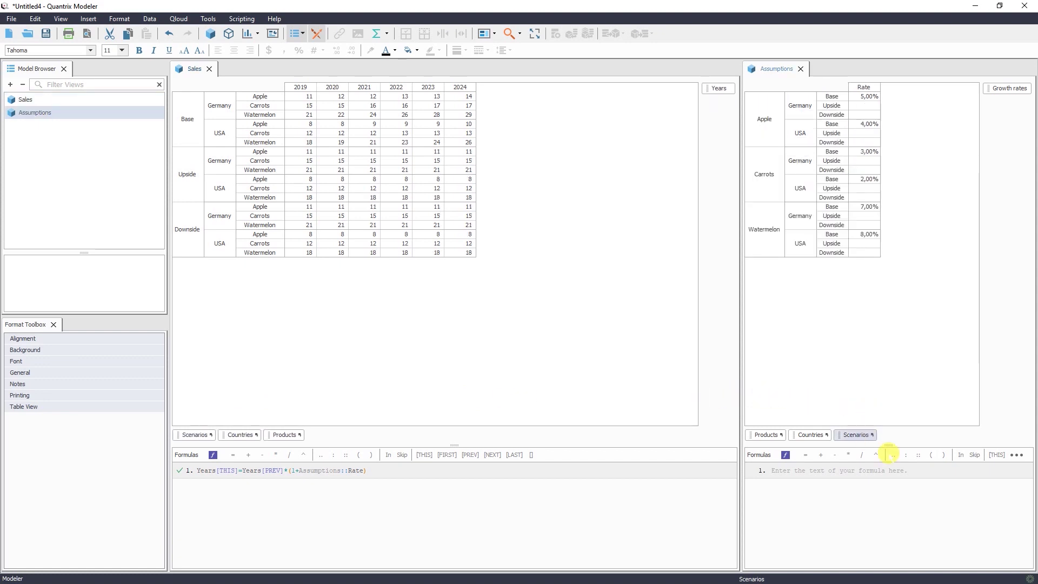
left_click(865, 106)
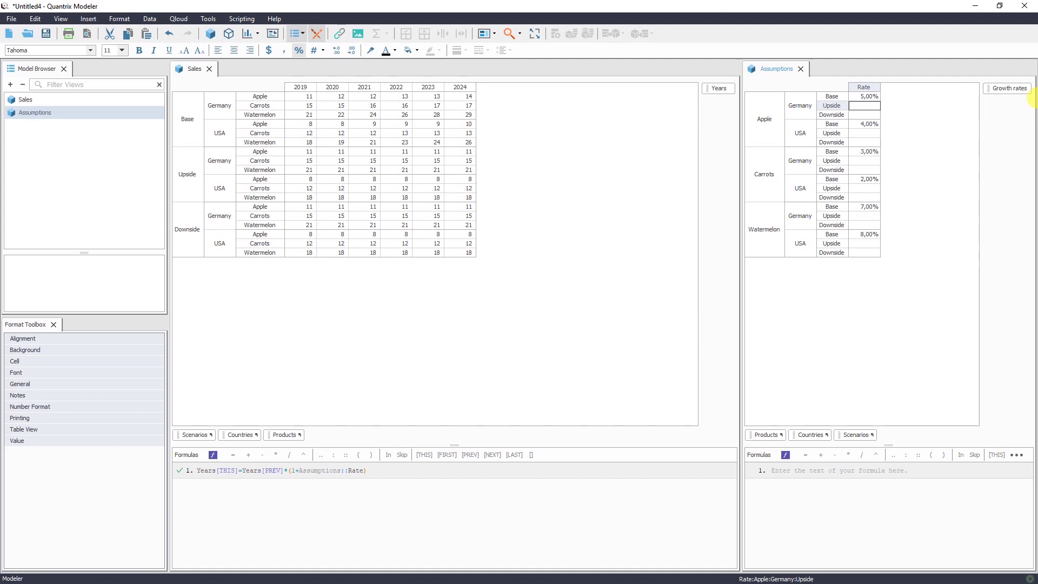
type("6")
key("Return")
key("Return")
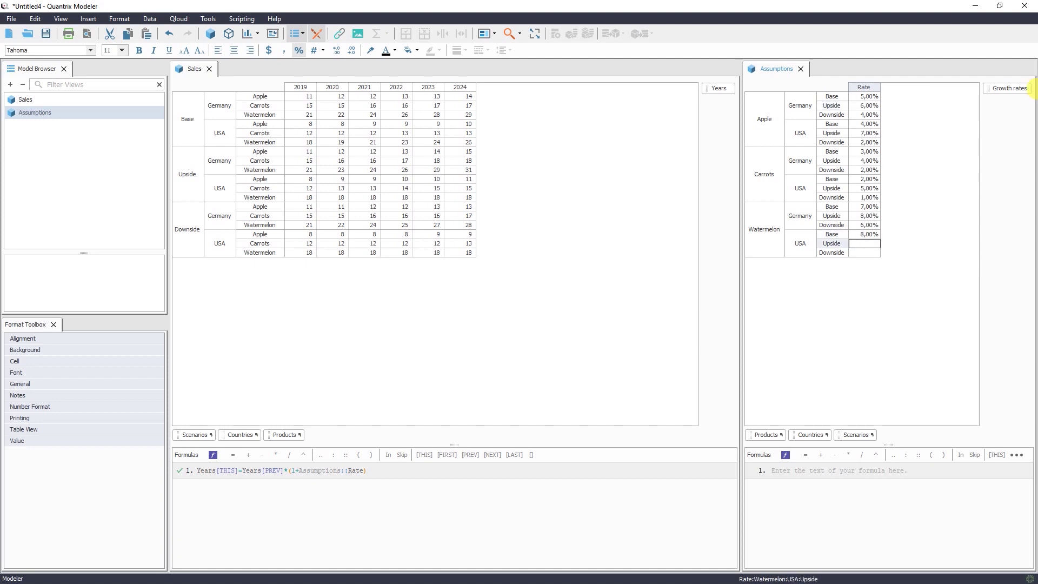
type("10")
key("Return")
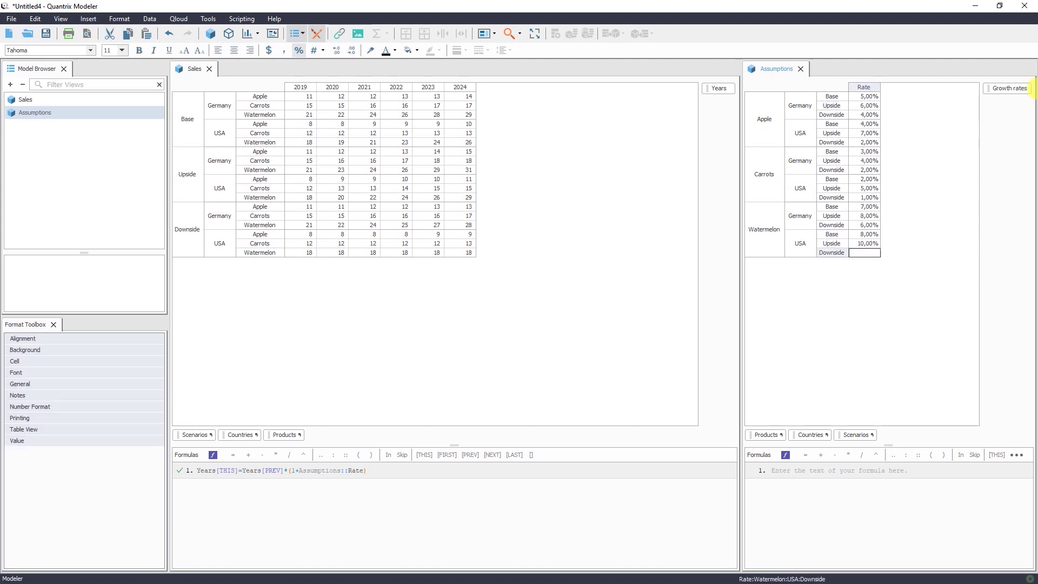
type("6")
key("Return")
left_click(714, 88)
key("Return")
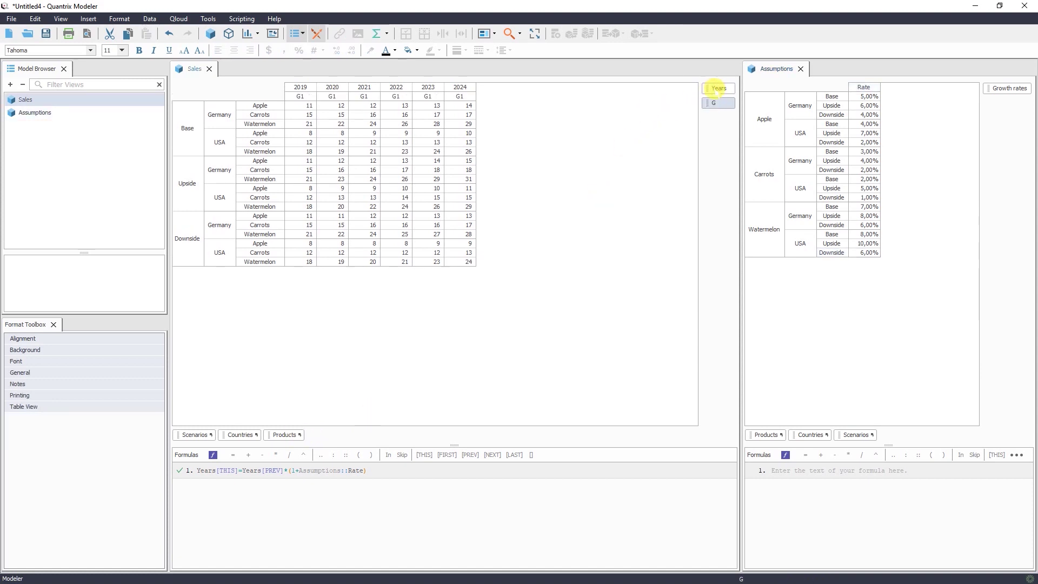
type("C")
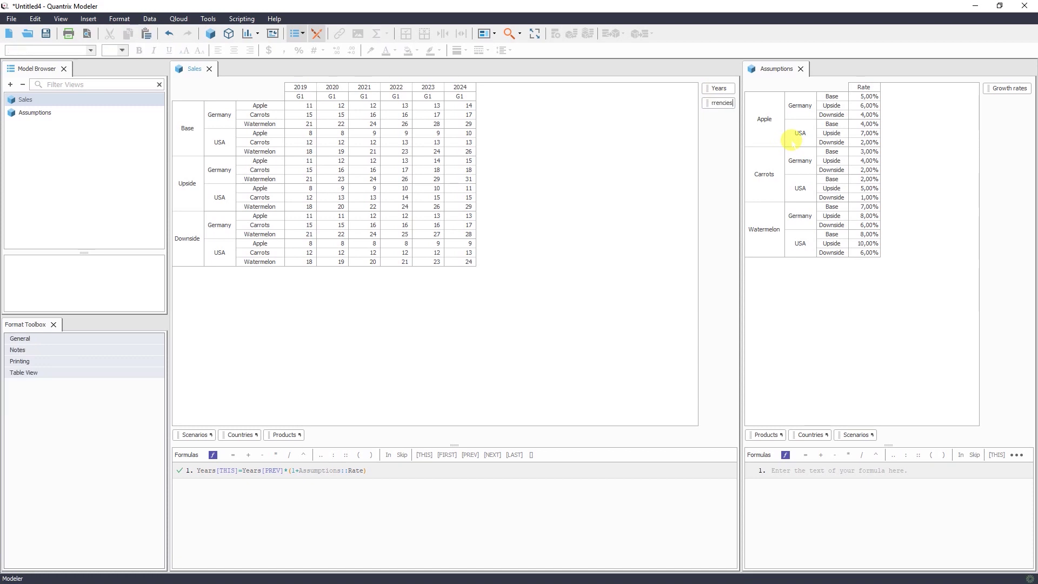
type("urrencies")
key("Return")
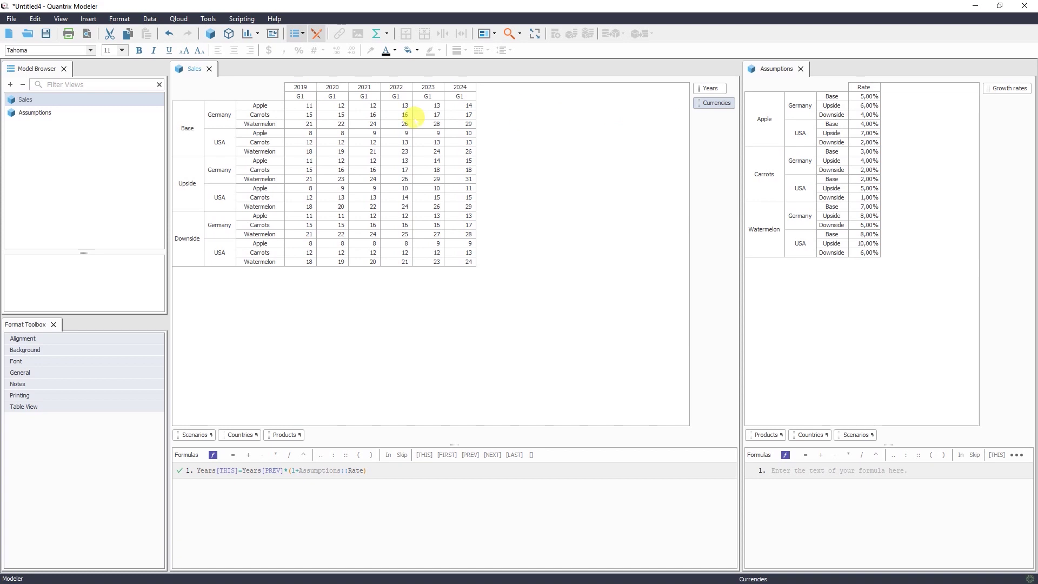
left_click(304, 97)
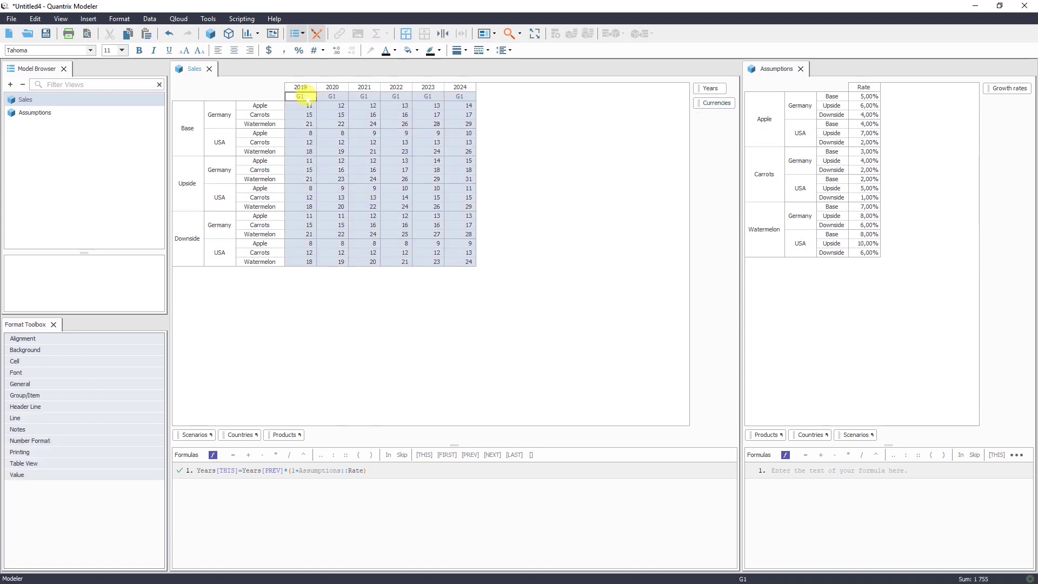
type("EUR")
key("Return")
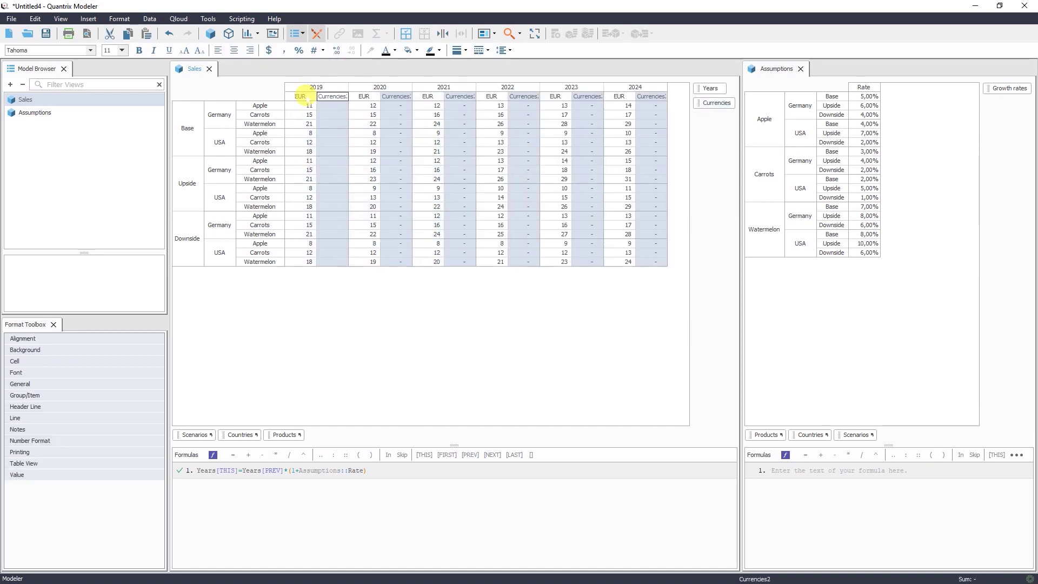
type("US")
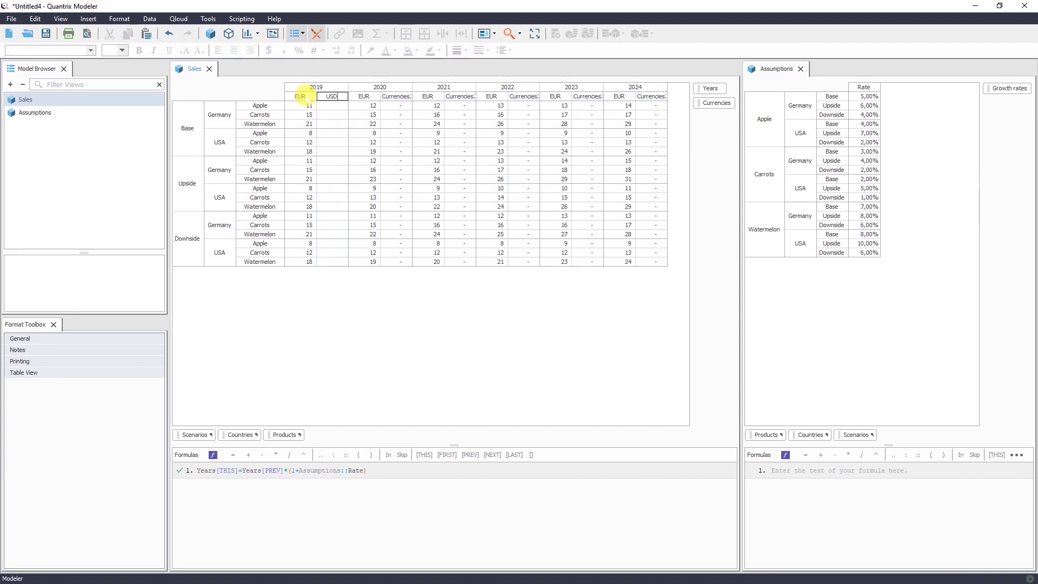
type("D")
key("Return")
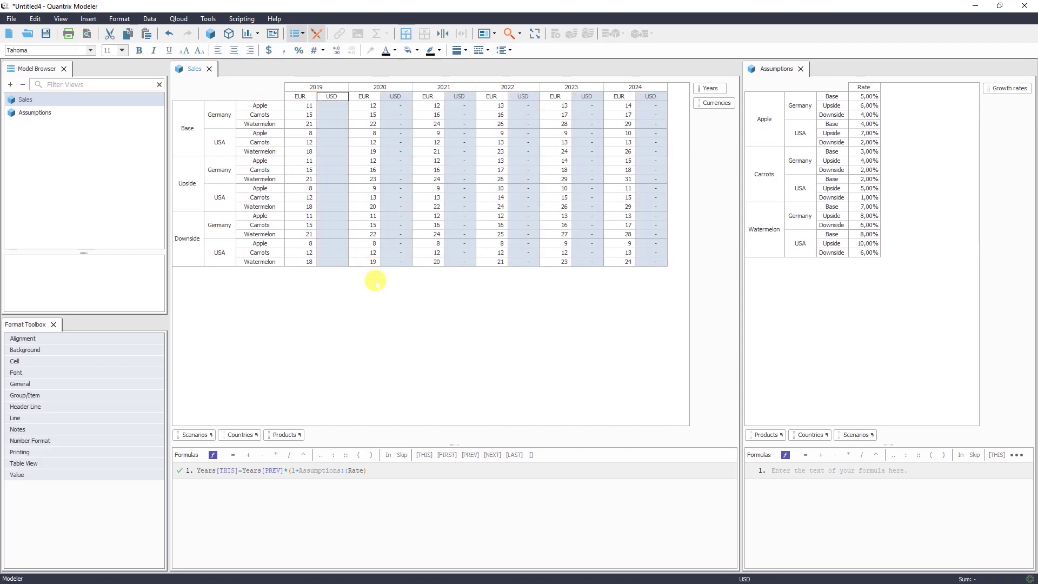
left_click(376, 281)
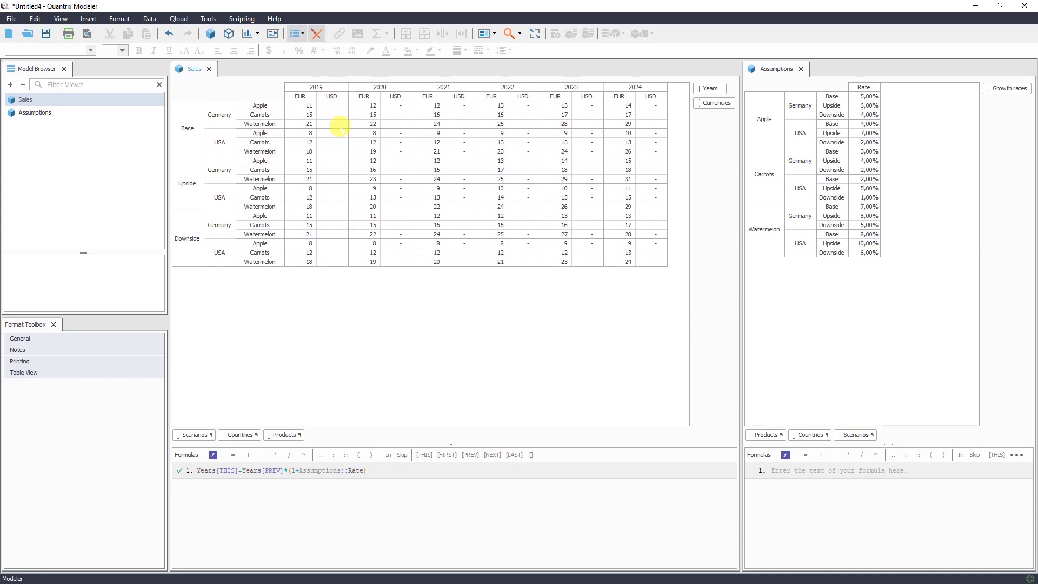
Step: Add a new matrix named Exchange Rates and dock it below Sales
left_click(33, 112)
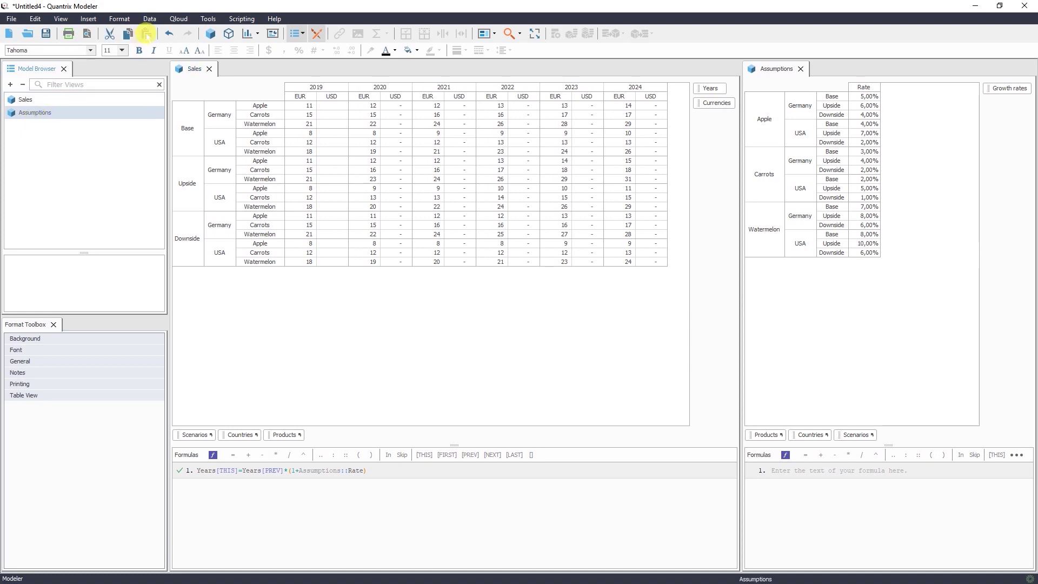
left_click(211, 35)
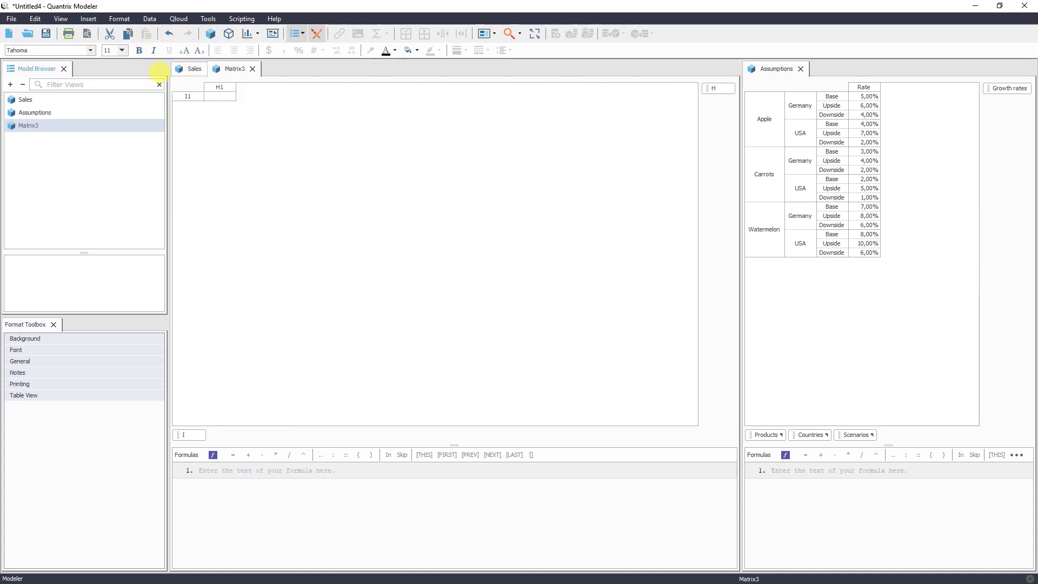
right_click(73, 130)
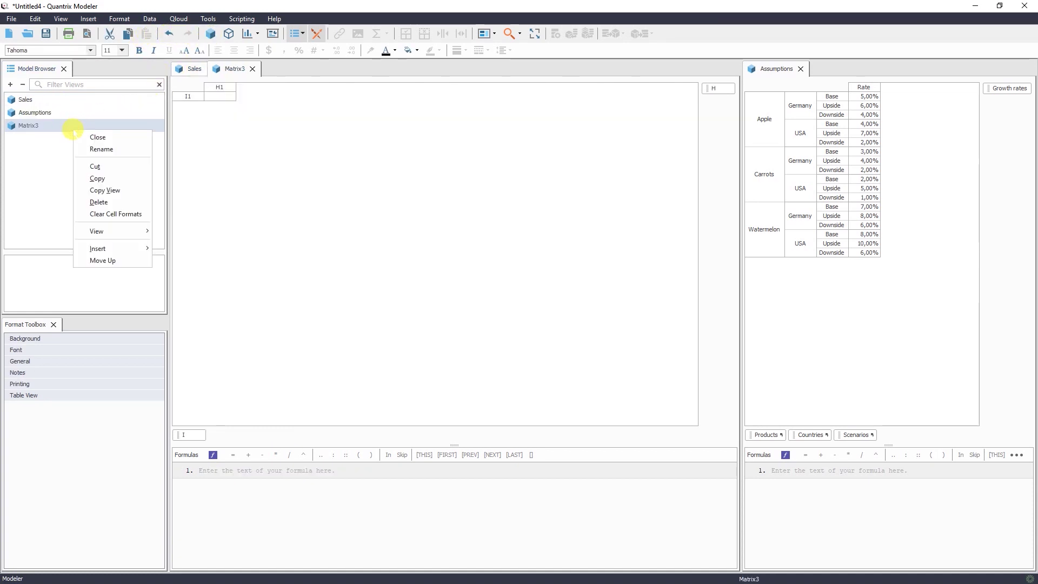
left_click(86, 147)
type("Exchange")
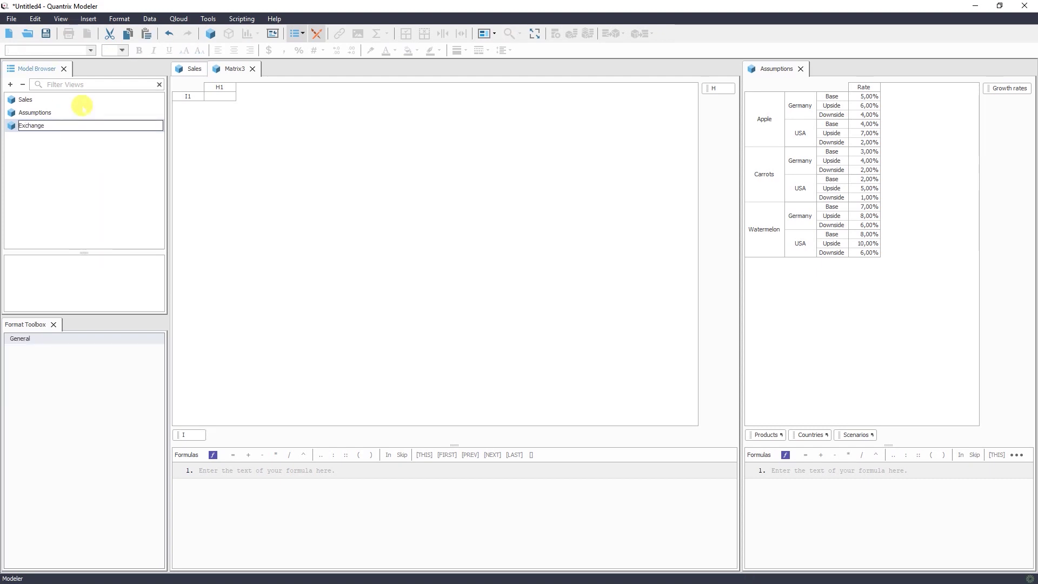
type(" Rates")
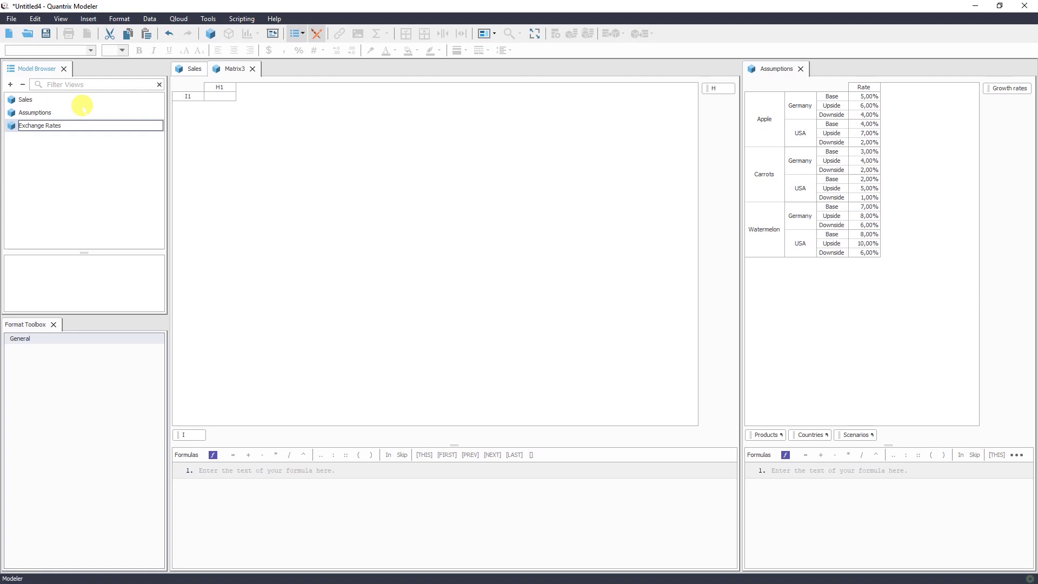
key("Return")
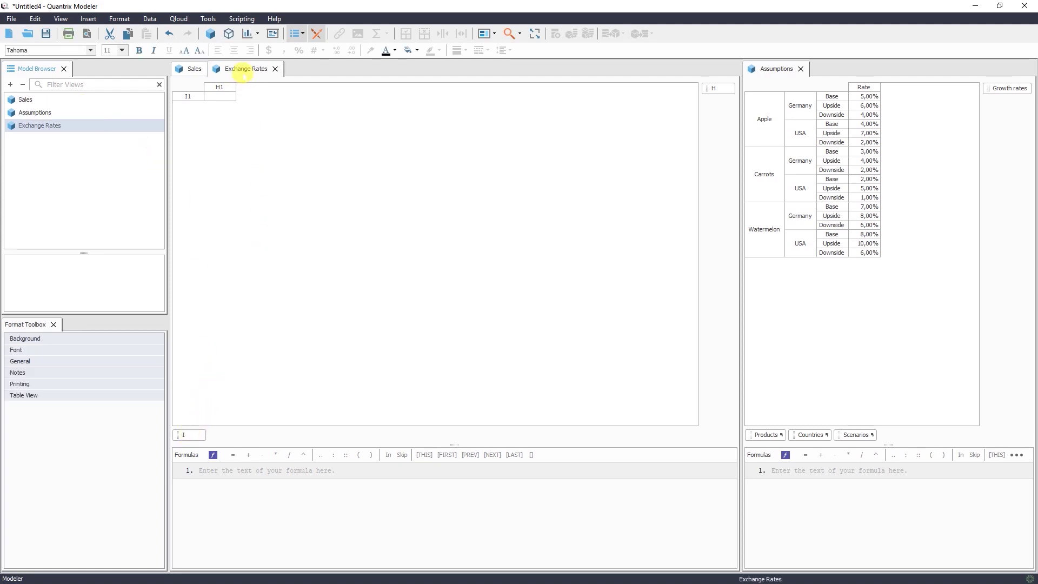
left_click_drag(237, 69, 397, 403)
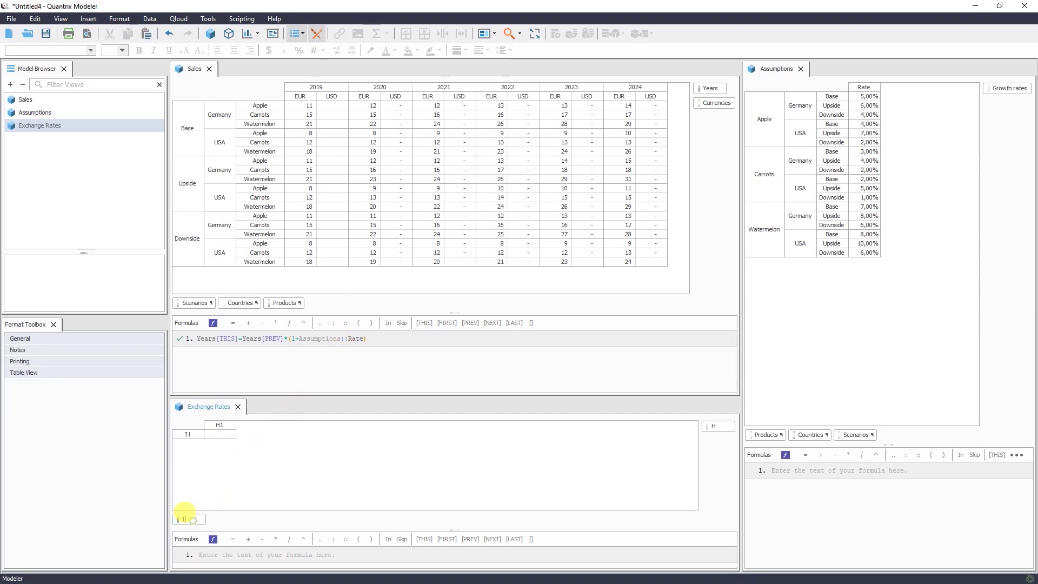
Step: Rename the Exchange Rates category I to ExRates and add Years as columns
double_click(178, 519)
type("ExRates")
key("Return")
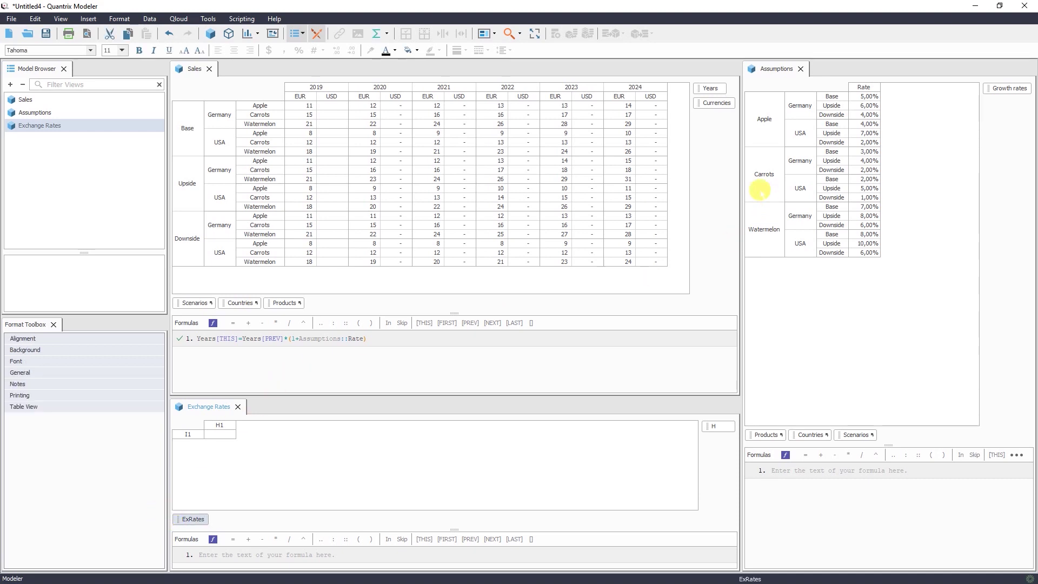
left_click_drag(710, 88, 720, 432)
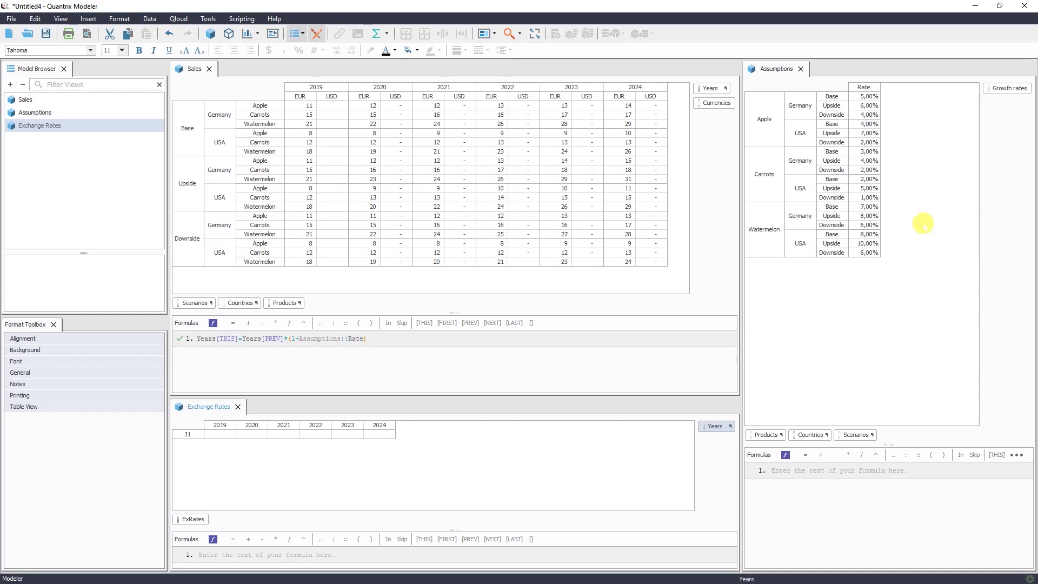
Step: Name the row EUR to USD and fill a 1,08 rate across 2019–2024
left_click(182, 434)
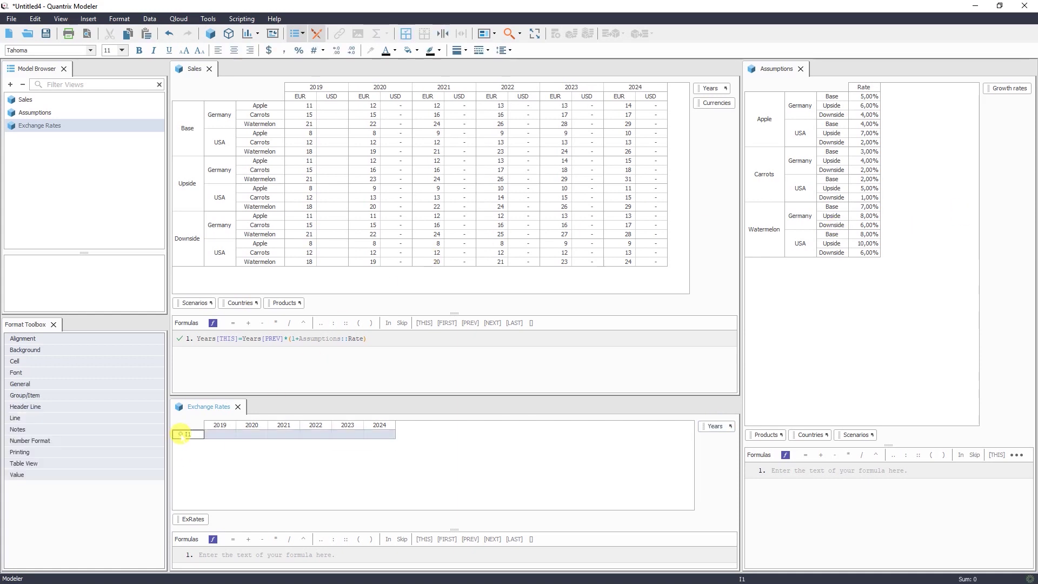
type("EUR")
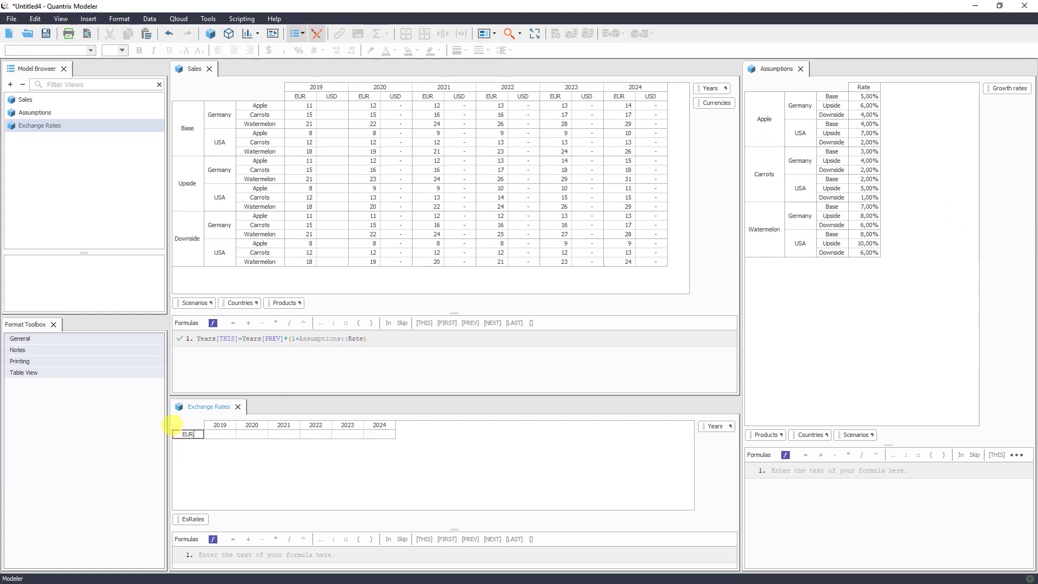
type(" to USD")
key("Return")
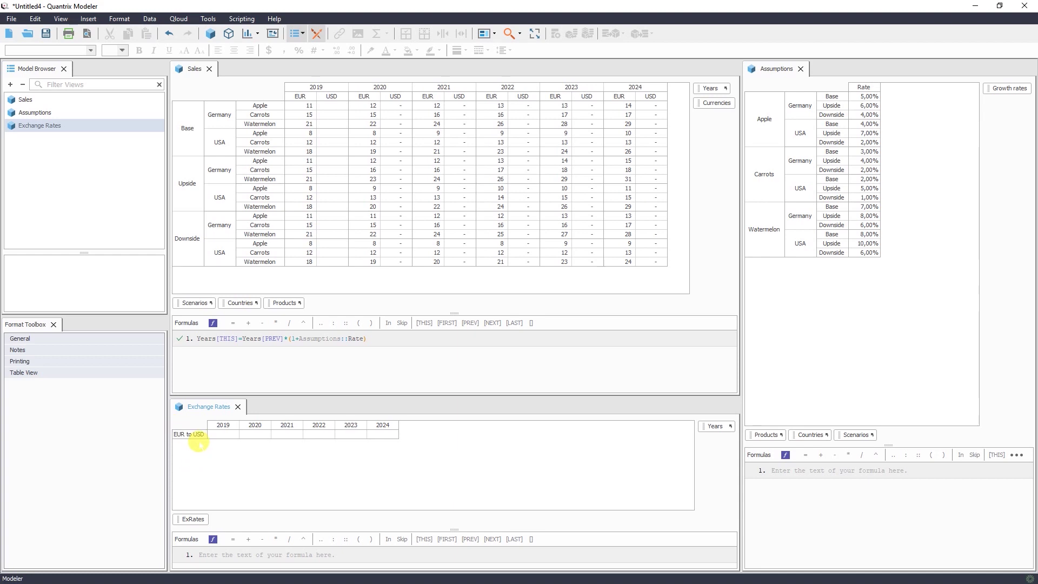
left_click(224, 434)
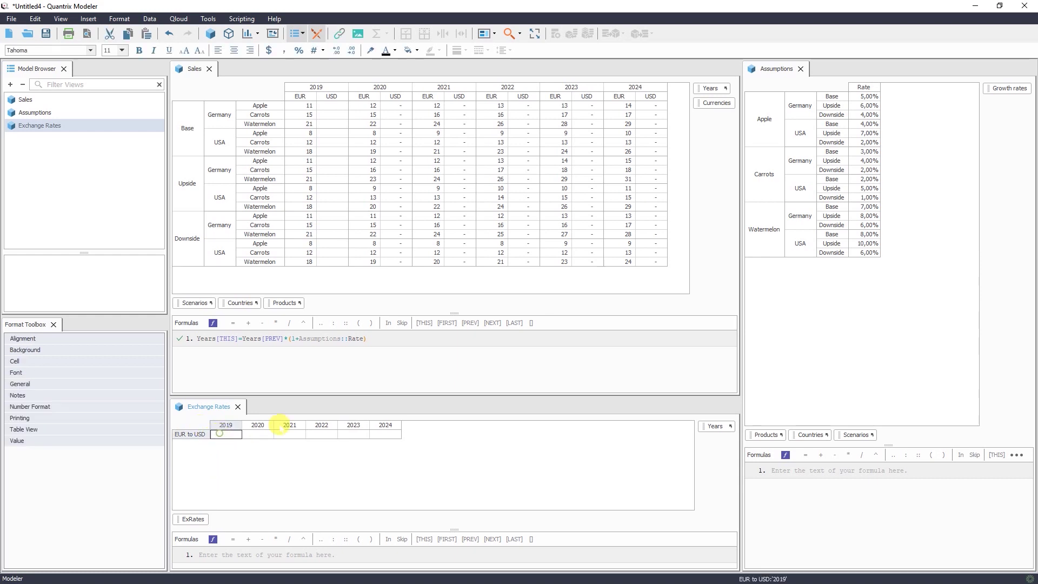
type("1")
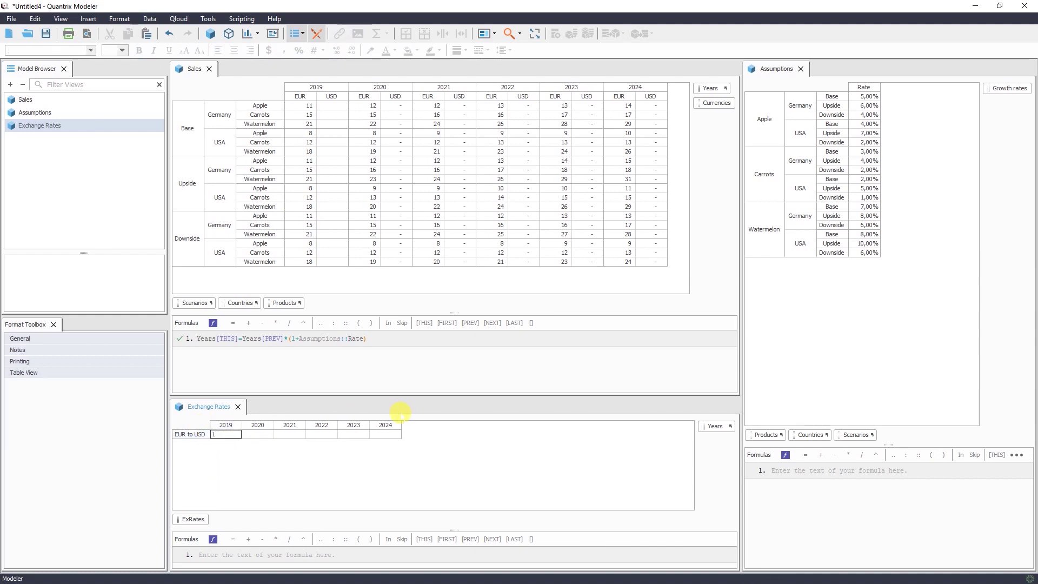
type(",08")
key("Return")
key("Tab")
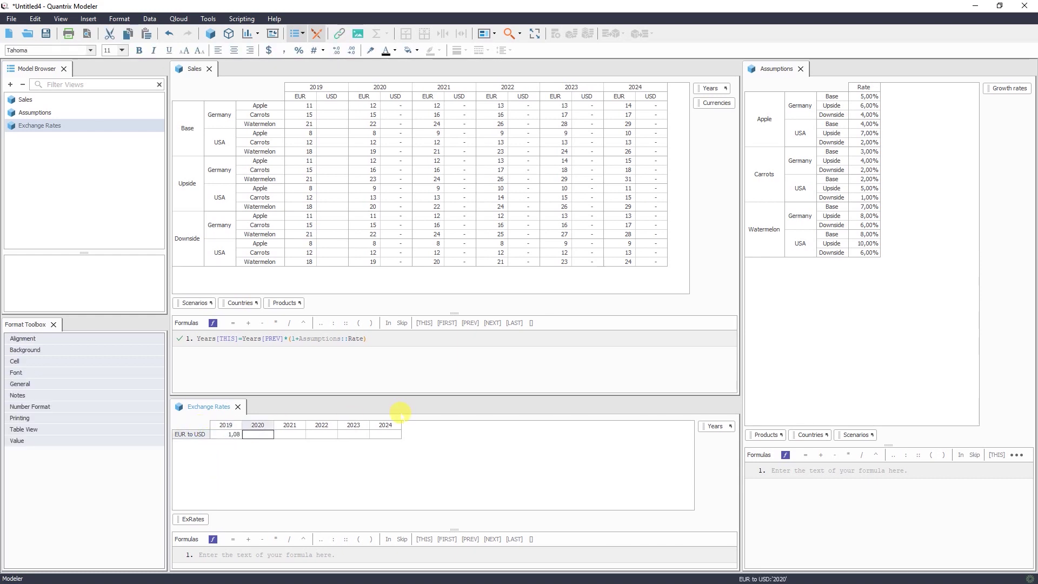
key("ctrl+r")
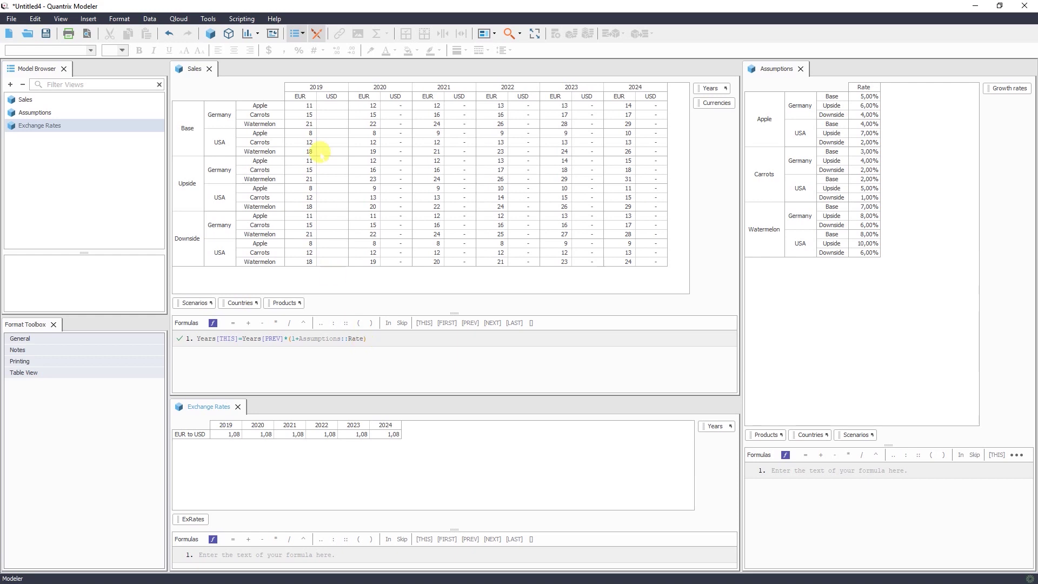
Step: Add a second Sales formula line: USD=EUR*Exchange Rates::EUR to USD
left_click(332, 96)
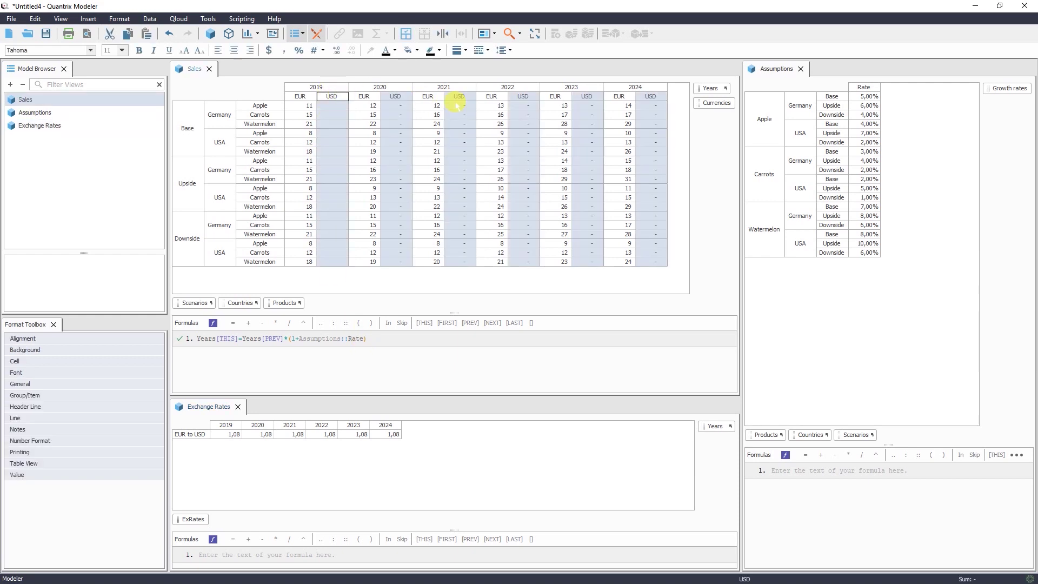
left_click(299, 339)
key("Down")
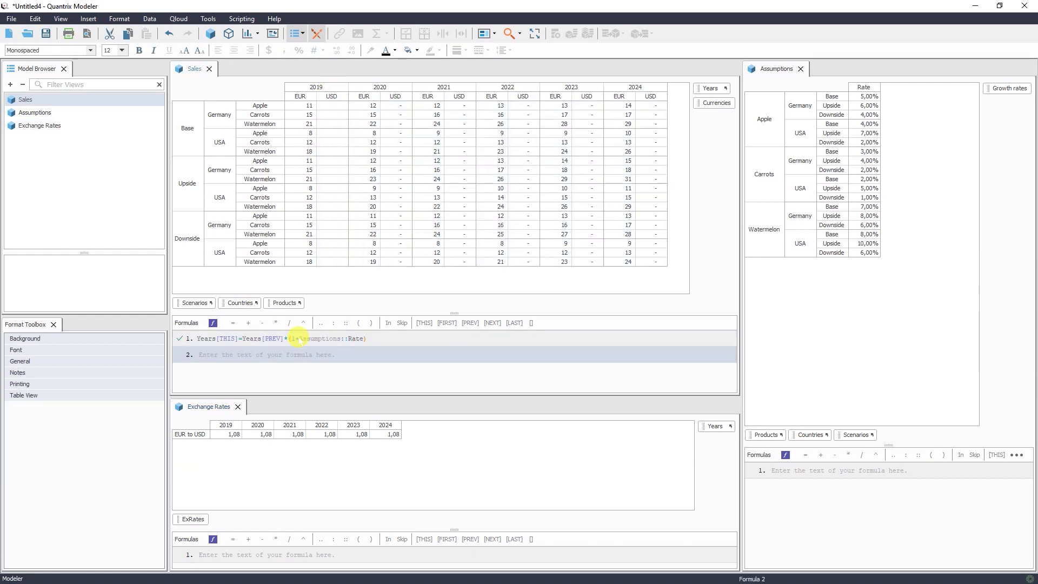
left_click(333, 355)
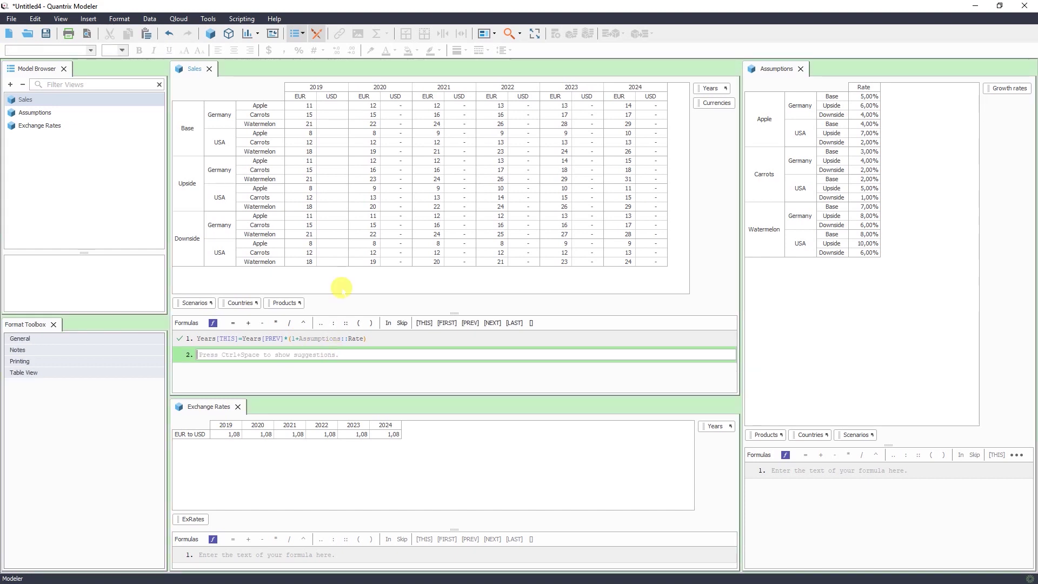
left_click(340, 96)
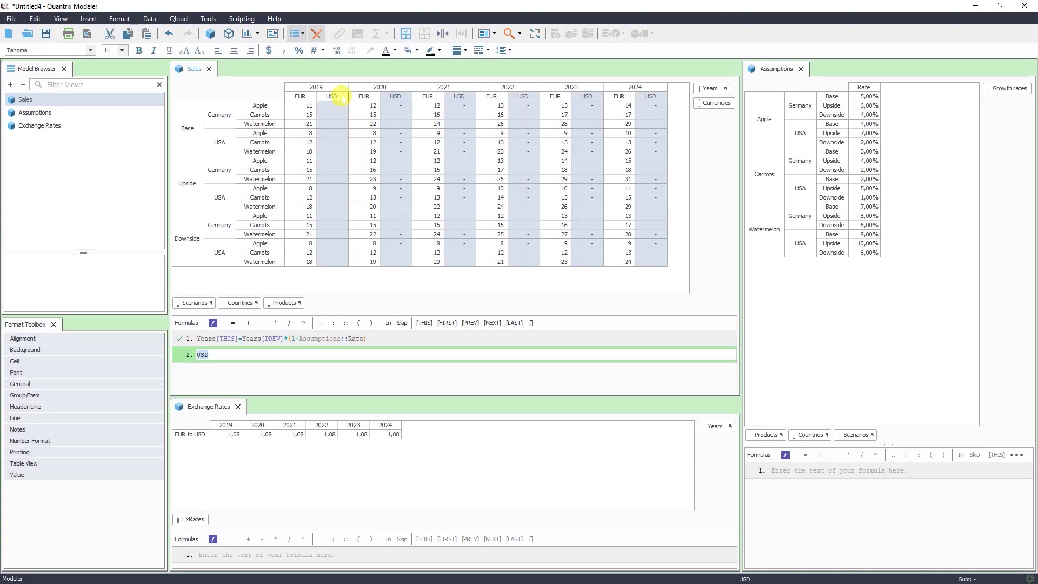
type("=")
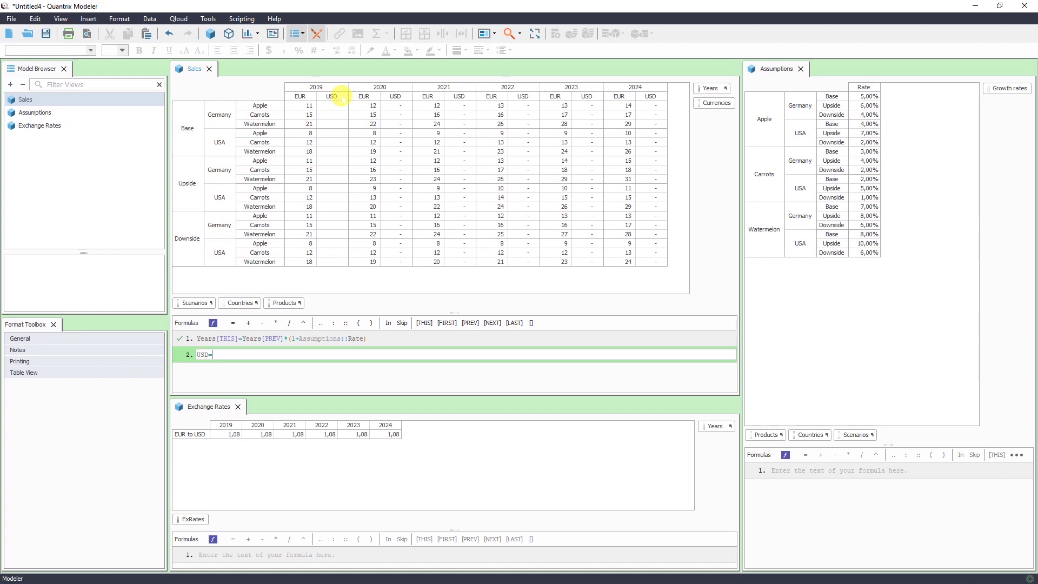
left_click(311, 97)
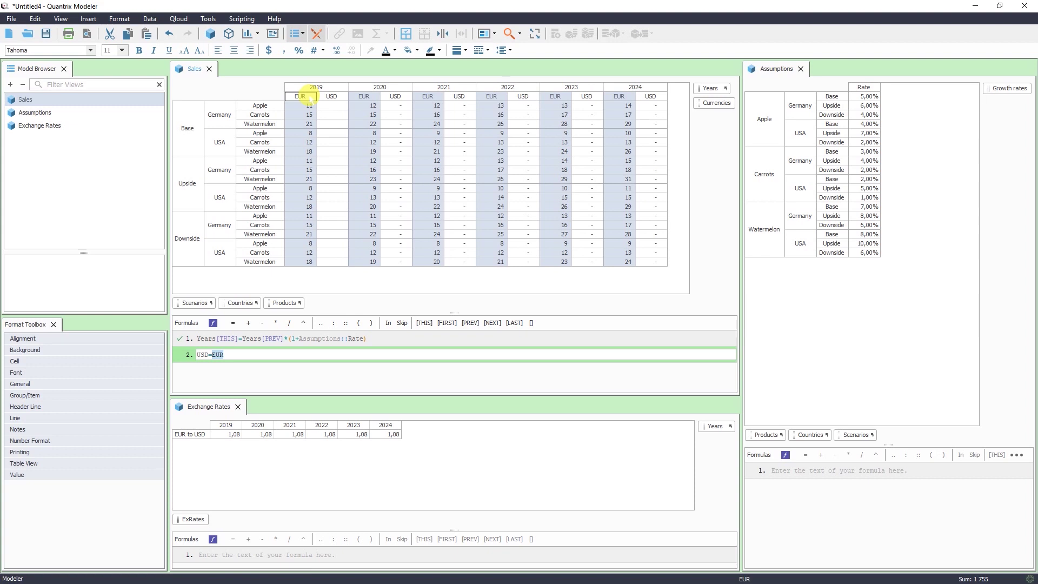
type("*")
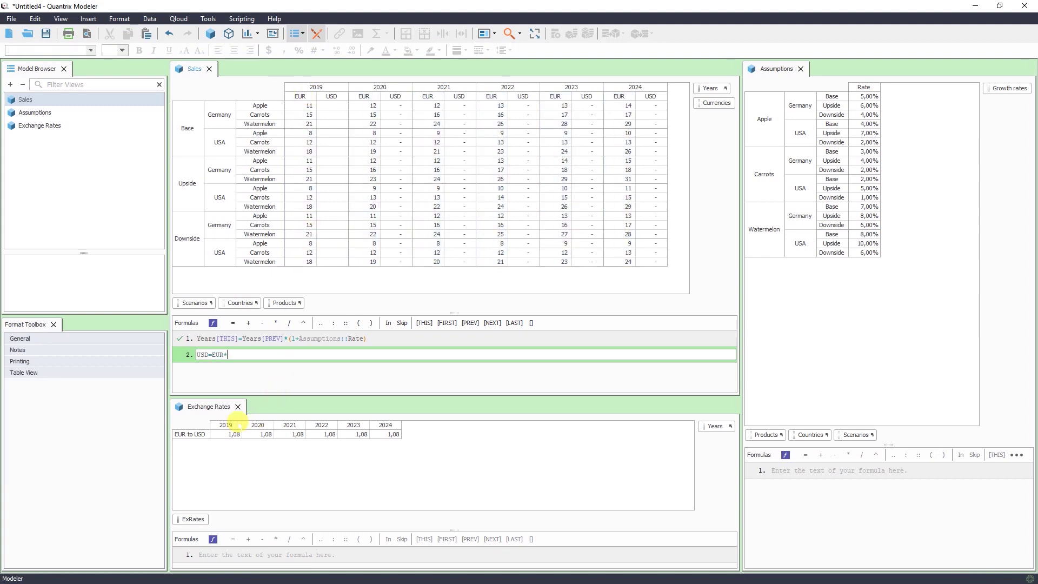
left_click(197, 435)
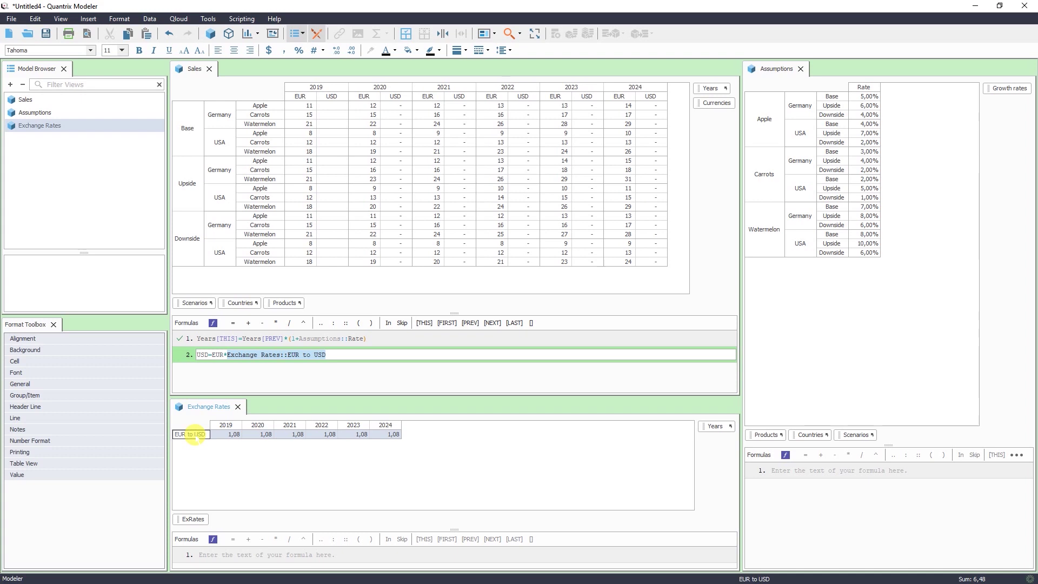
key("Return")
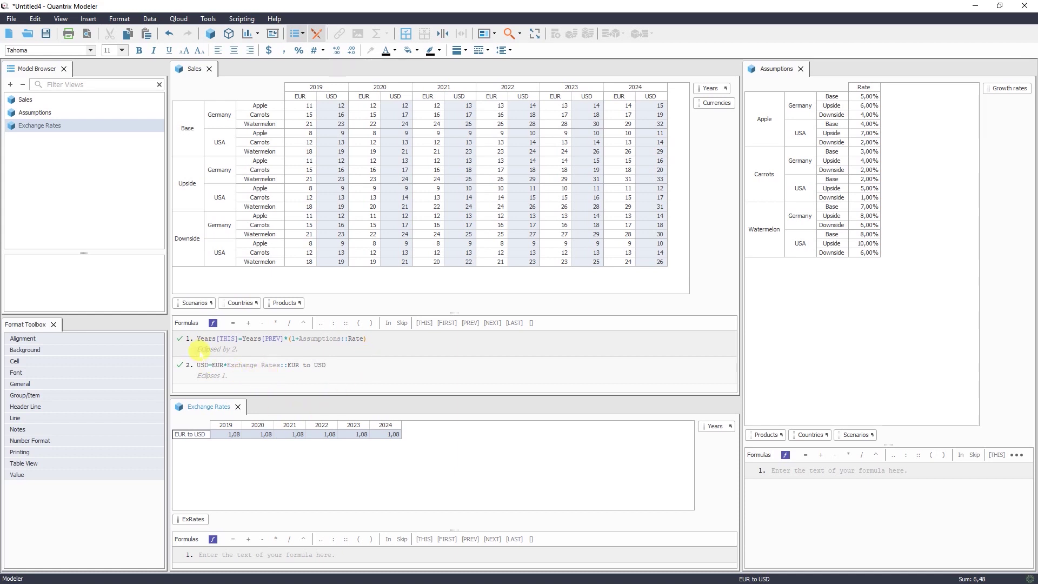
Step: Append 'skip USD' to the growth formula Years[THIS]=Years[PREV]*(1+Assumptions::Rate) and commit it
left_click(402, 344)
type("s")
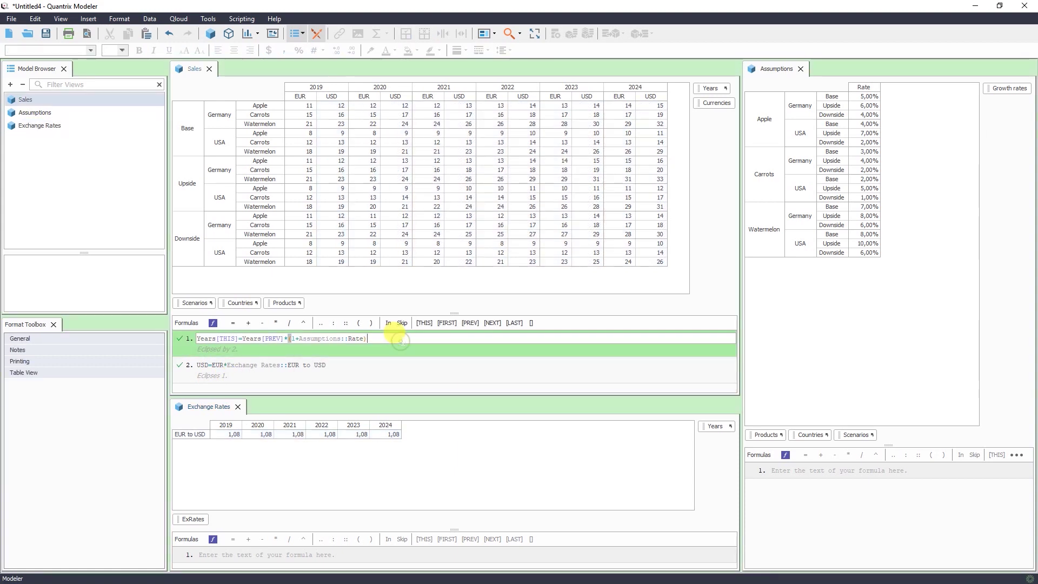
type("ki")
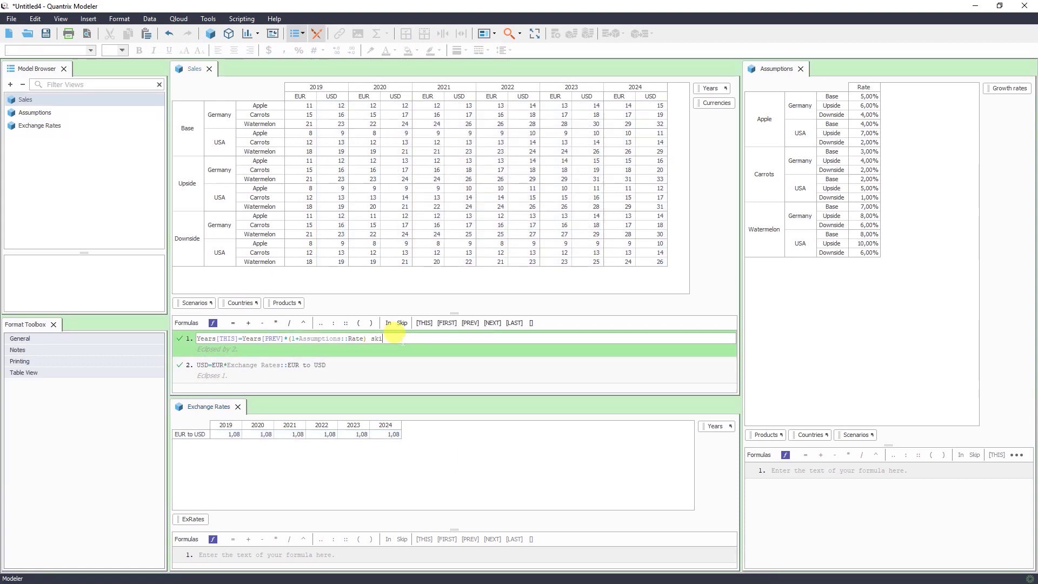
type("p USD")
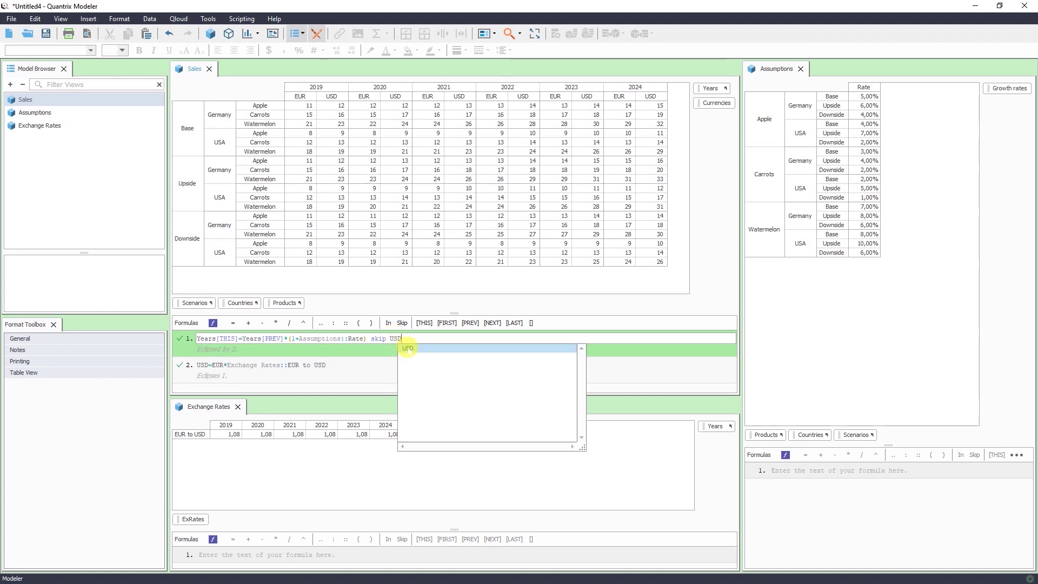
left_click(407, 348)
key("Return")
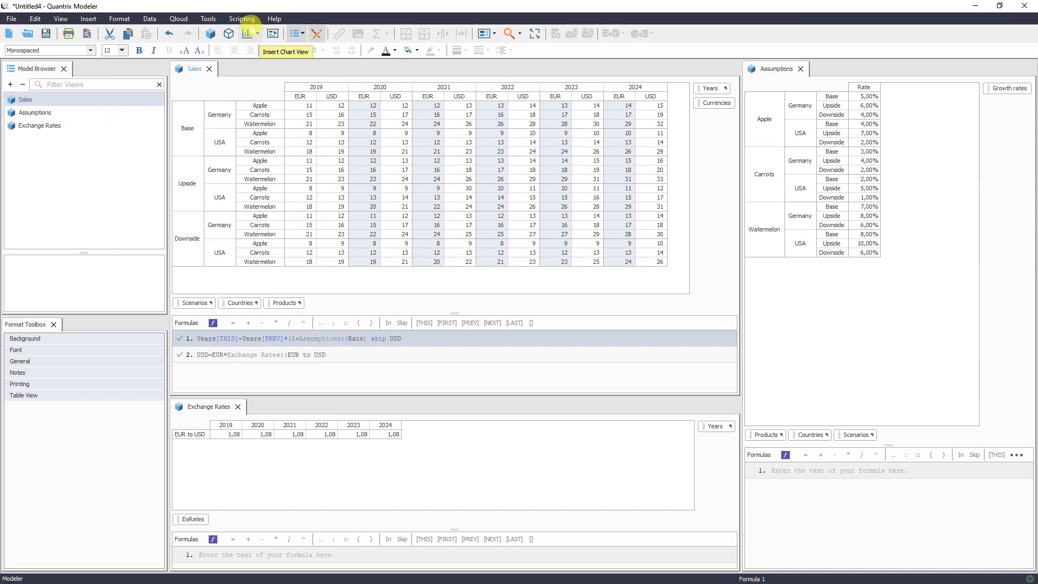
Step: Insert a Bar (2D) chart view of the Sales matrix
left_click(258, 34)
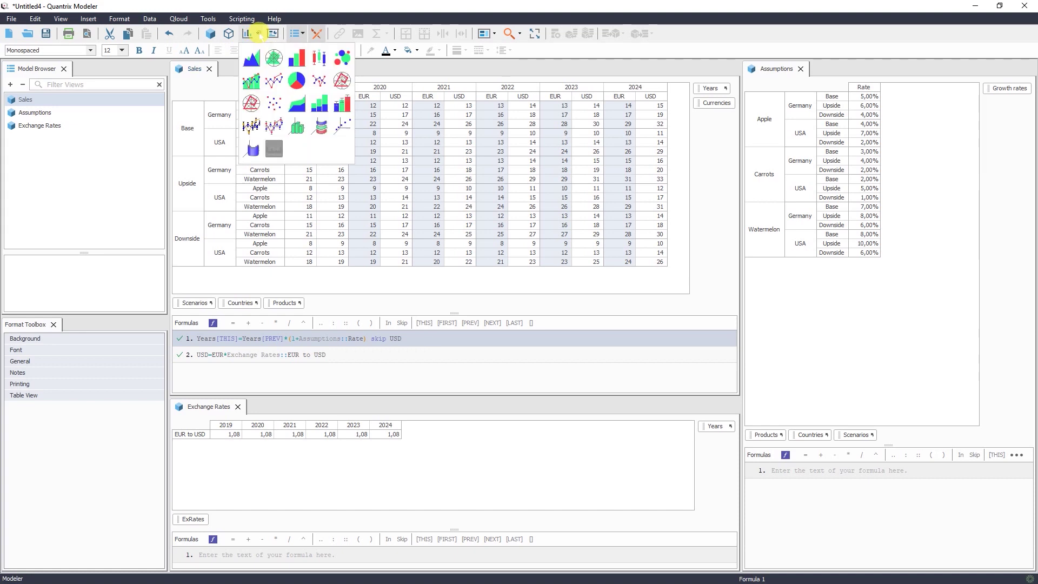
left_click(299, 58)
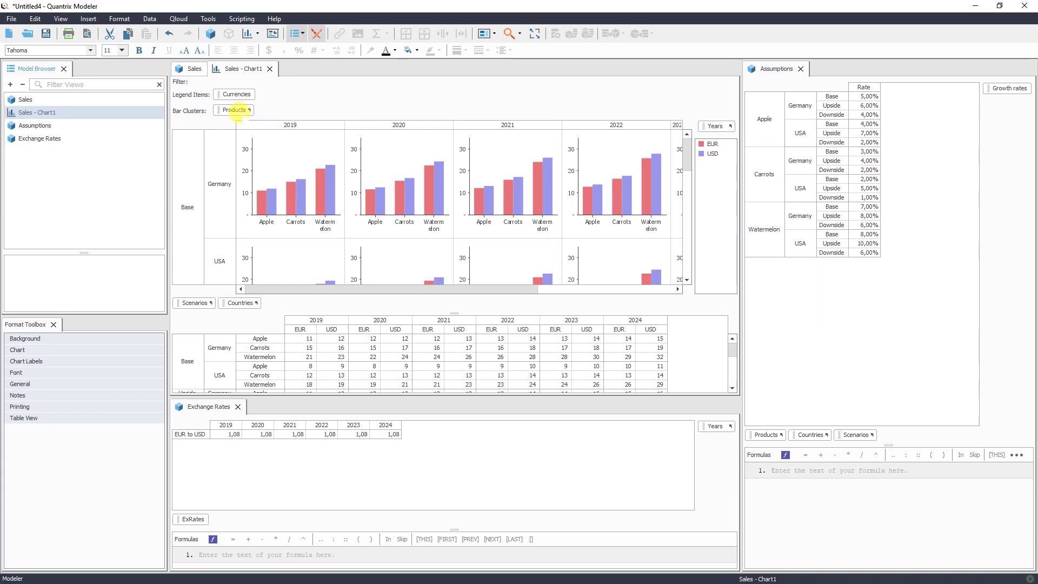
Step: Put Years on bar clusters, Currencies and Scenarios in the filters, and Countries as separate panels
mouse_move(238, 116)
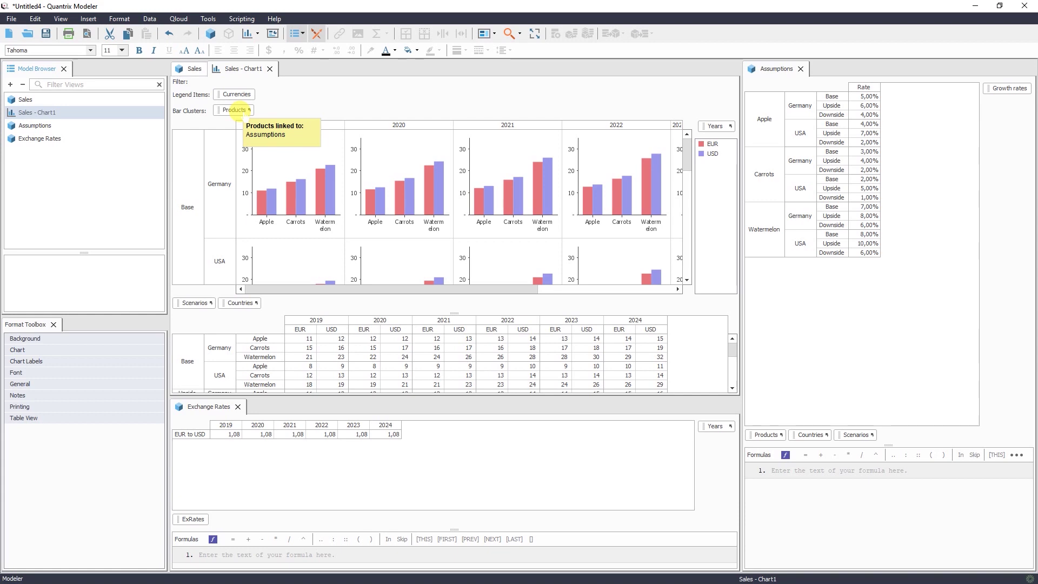
left_click_drag(715, 126, 274, 95)
left_click_drag(243, 92, 241, 86)
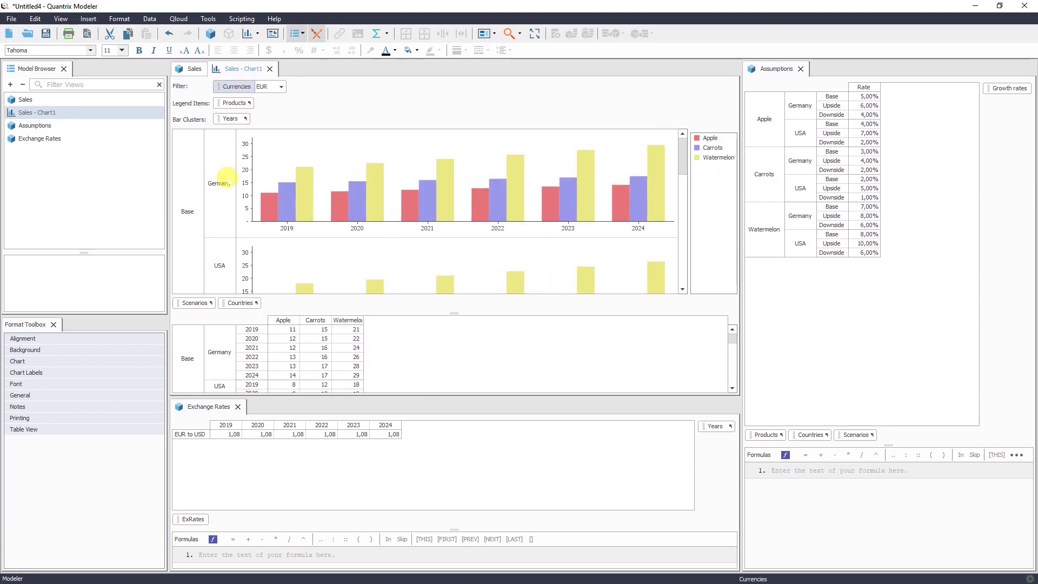
left_click_drag(196, 302, 347, 89)
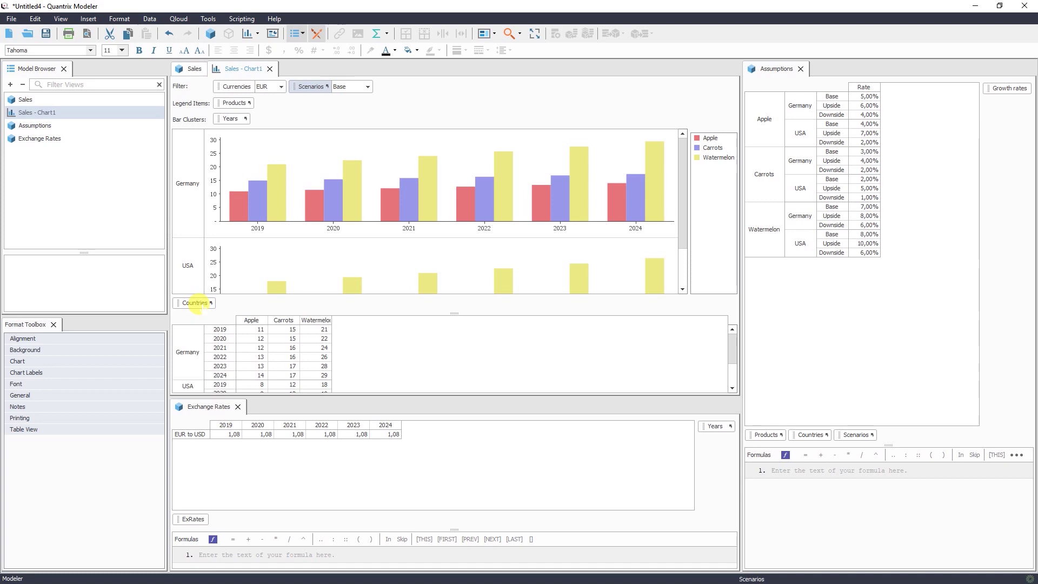
left_click_drag(194, 303, 688, 138)
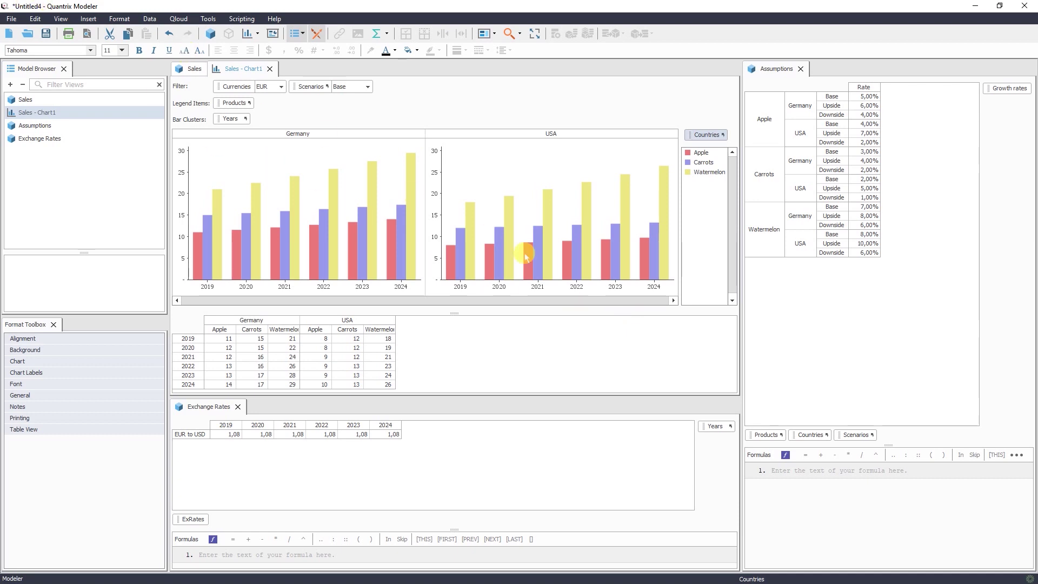
Step: Turn on value labels for the chart bars and format them as whole numbers
left_click(295, 198)
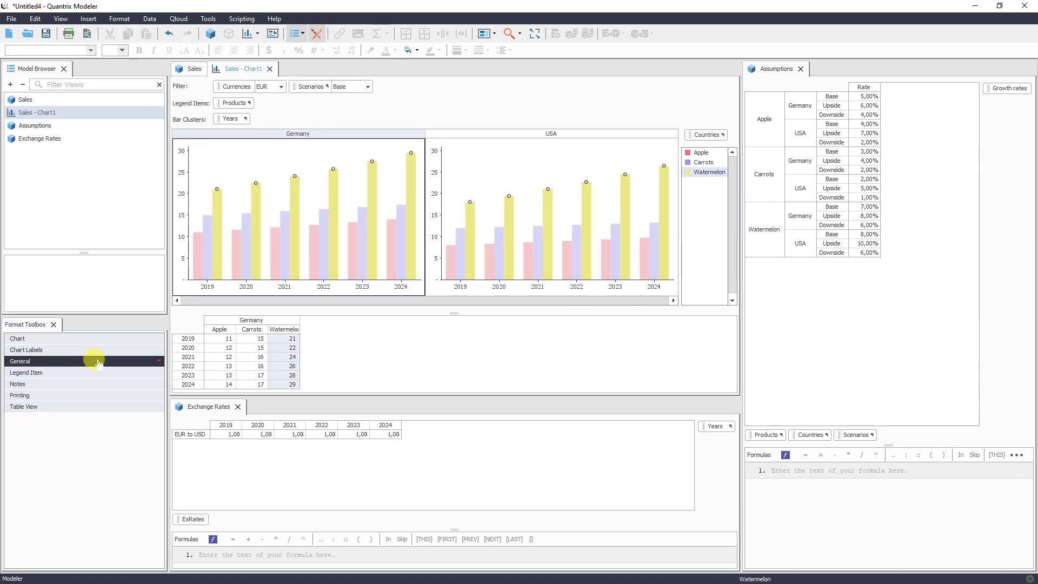
left_click(96, 349)
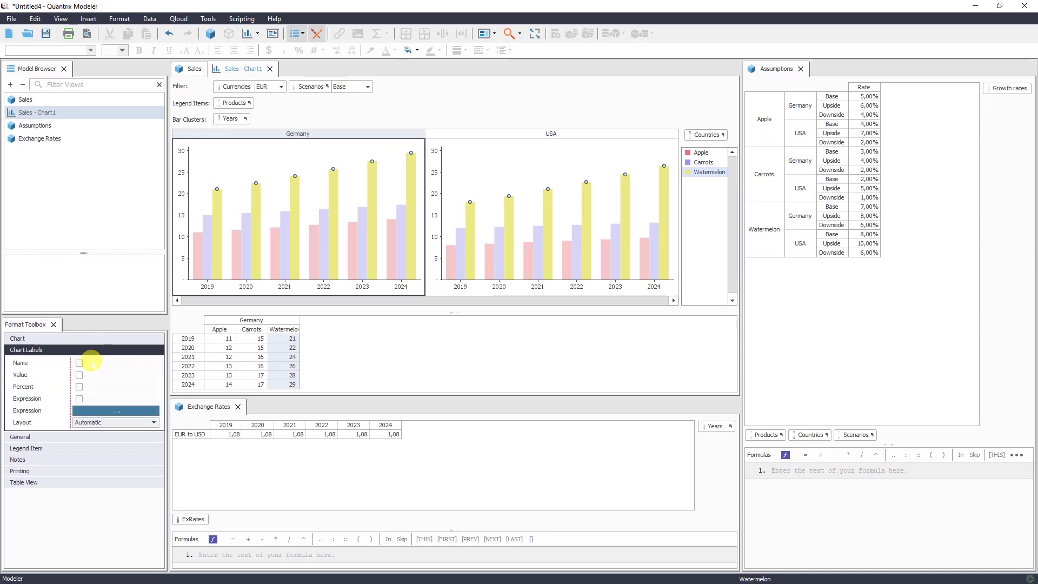
left_click(79, 375)
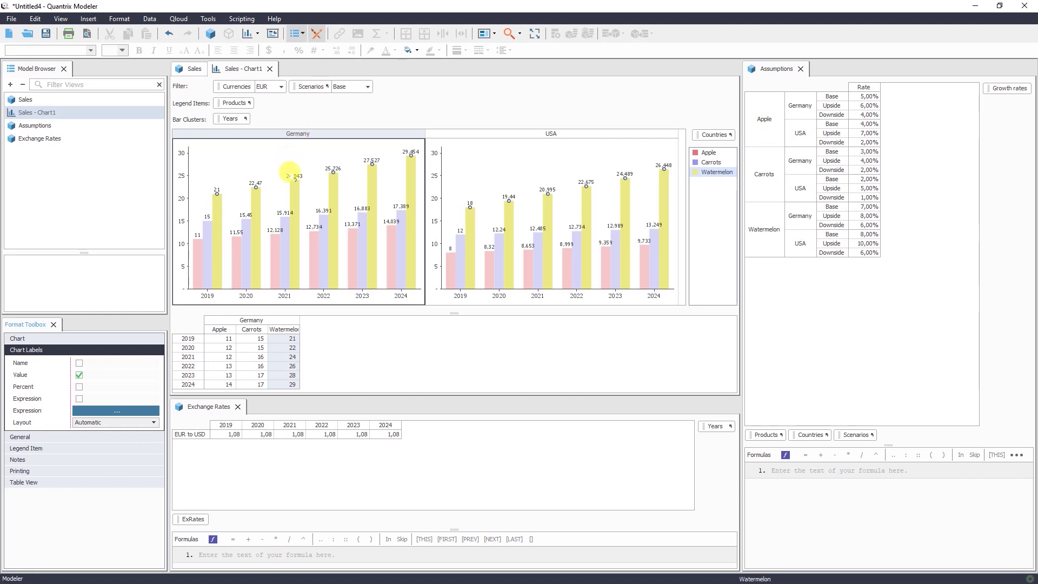
left_click(292, 175)
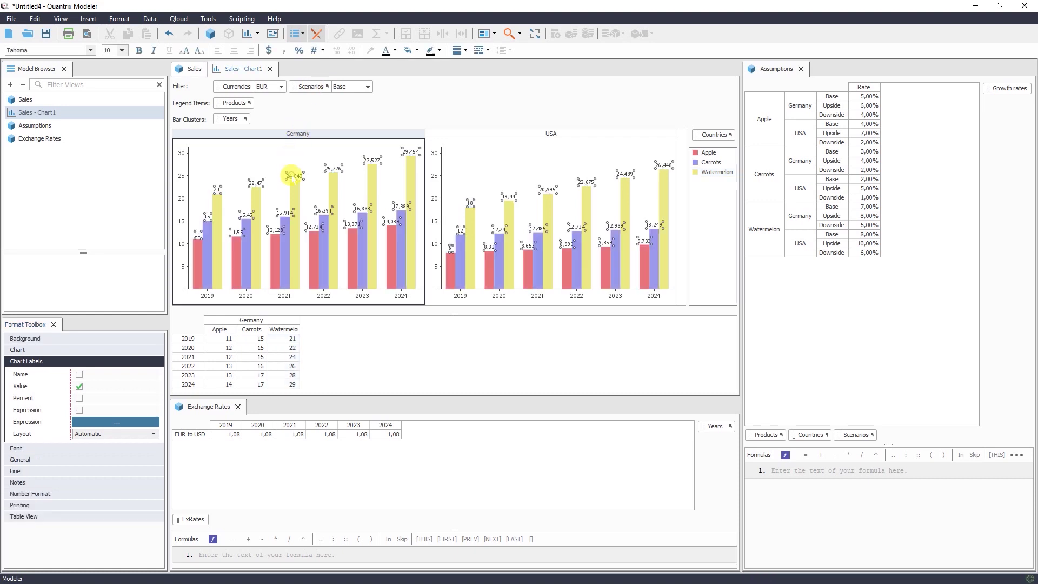
left_click(284, 51)
left_click(351, 50)
left_click(352, 50)
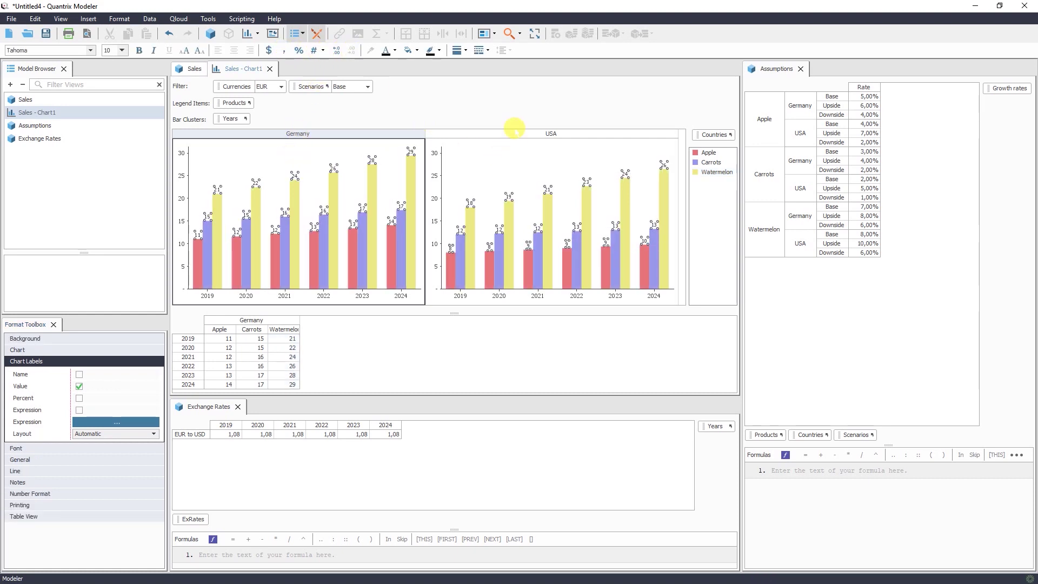
Step: Select the USA chart panel and open the Scenarios filter list
left_click(648, 149)
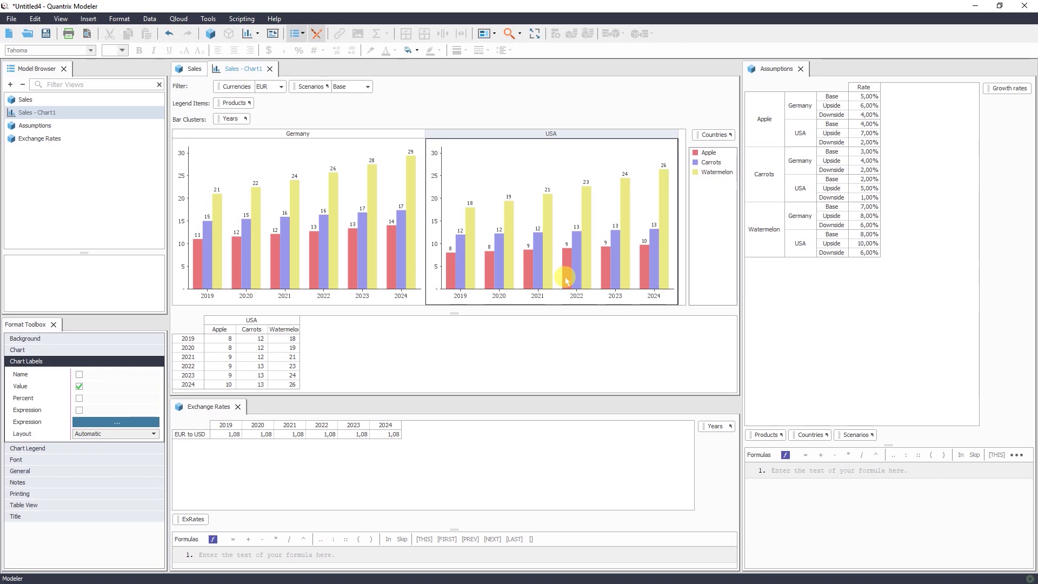
mouse_move(565, 280)
left_click(367, 87)
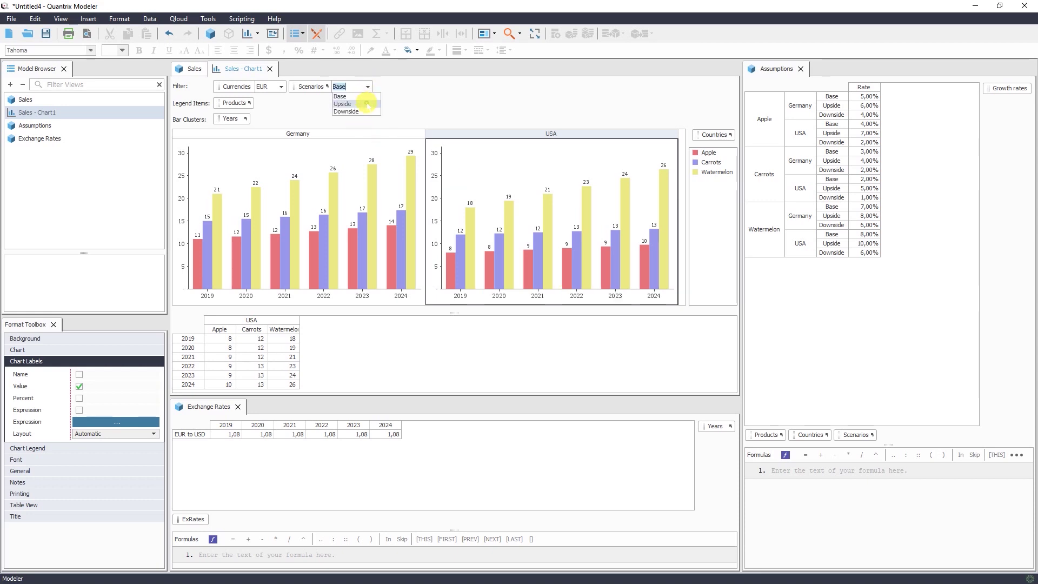
Step: Set the Scenarios filter to Downside, keeping the currency filter at EUR
left_click(367, 104)
left_click(367, 86)
left_click(357, 111)
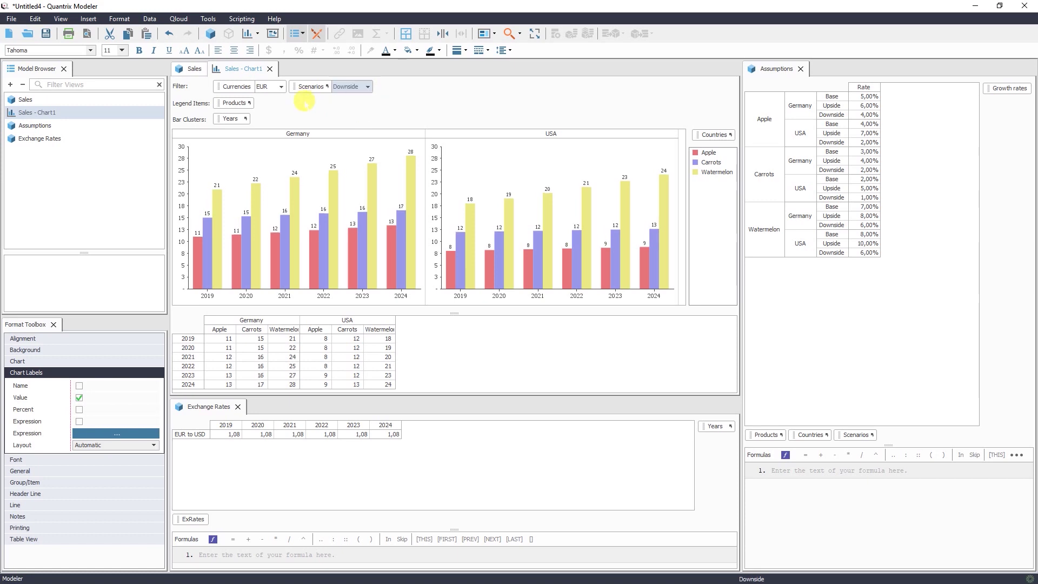
left_click(280, 87)
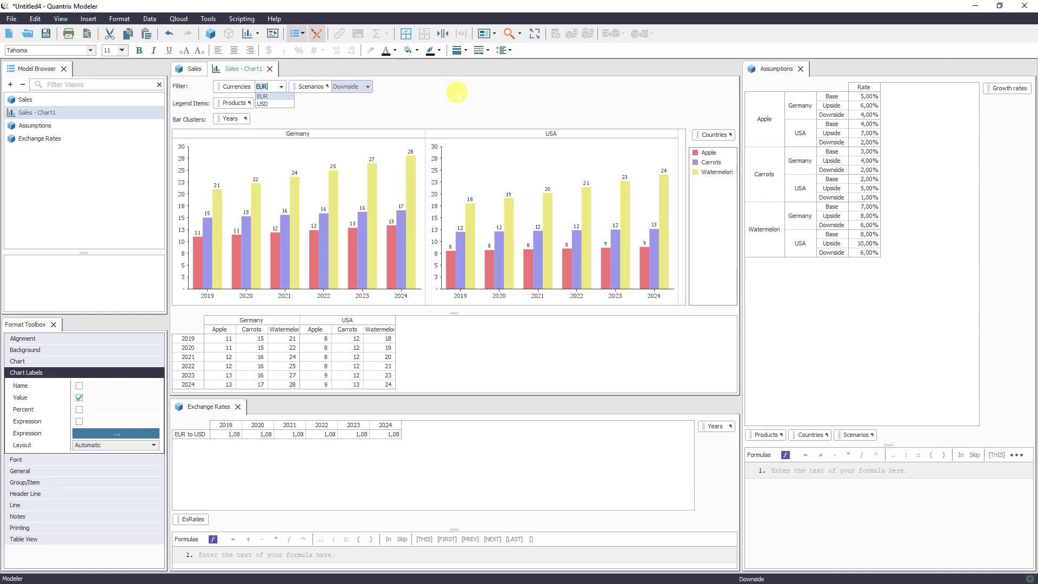
left_click(456, 91)
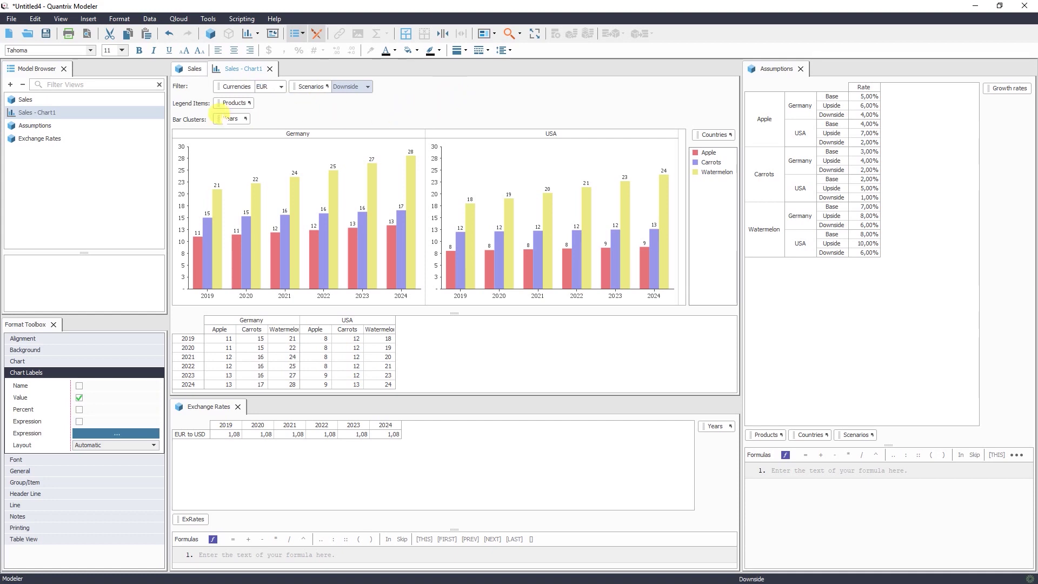
Step: Try filtering to a single product (Apple, then Carrots), then return Products to the legend
left_click_drag(234, 102, 431, 95)
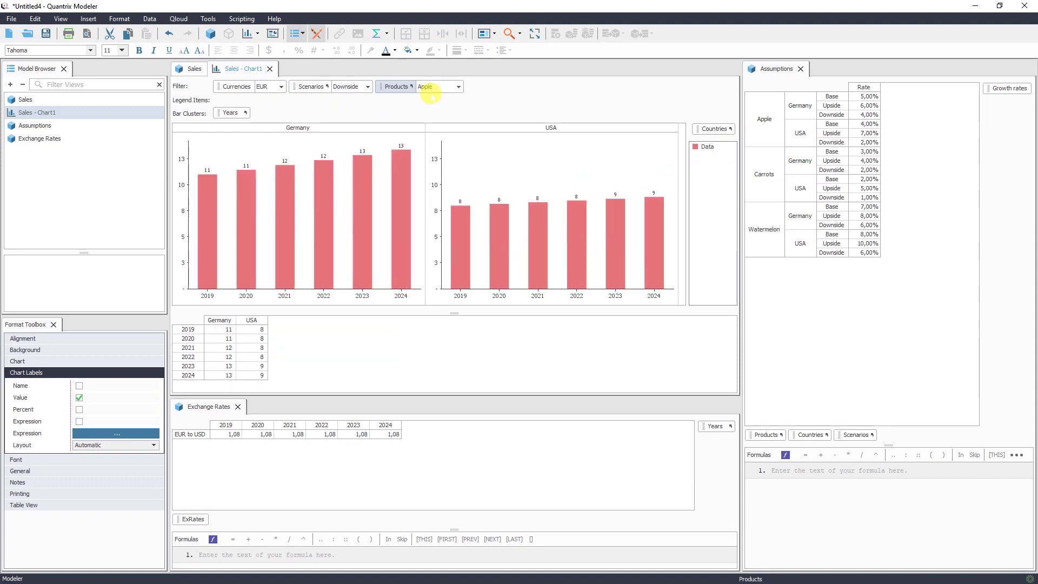
left_click(454, 86)
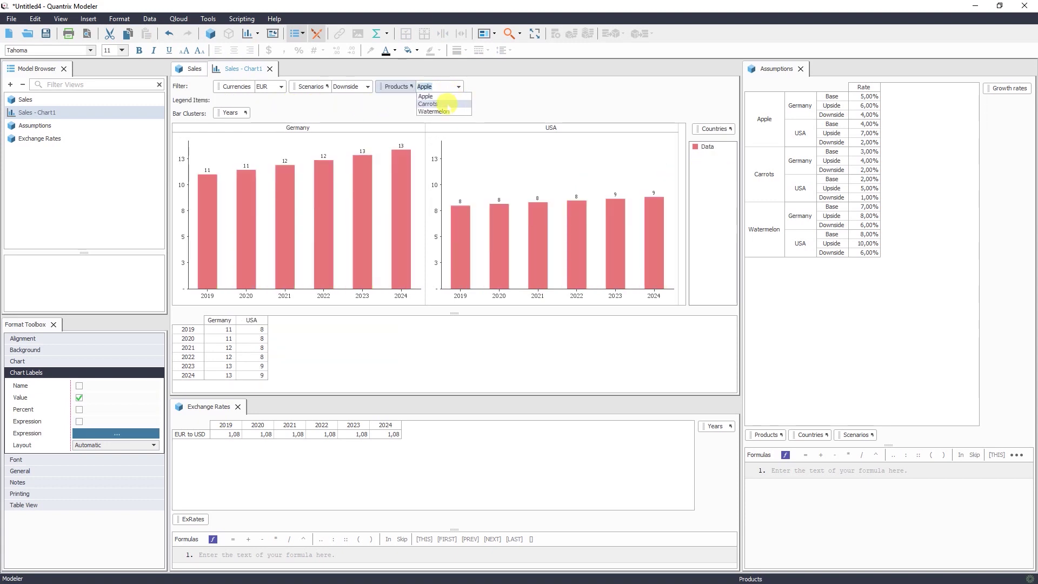
left_click(447, 103)
left_click_drag(390, 88, 372, 101)
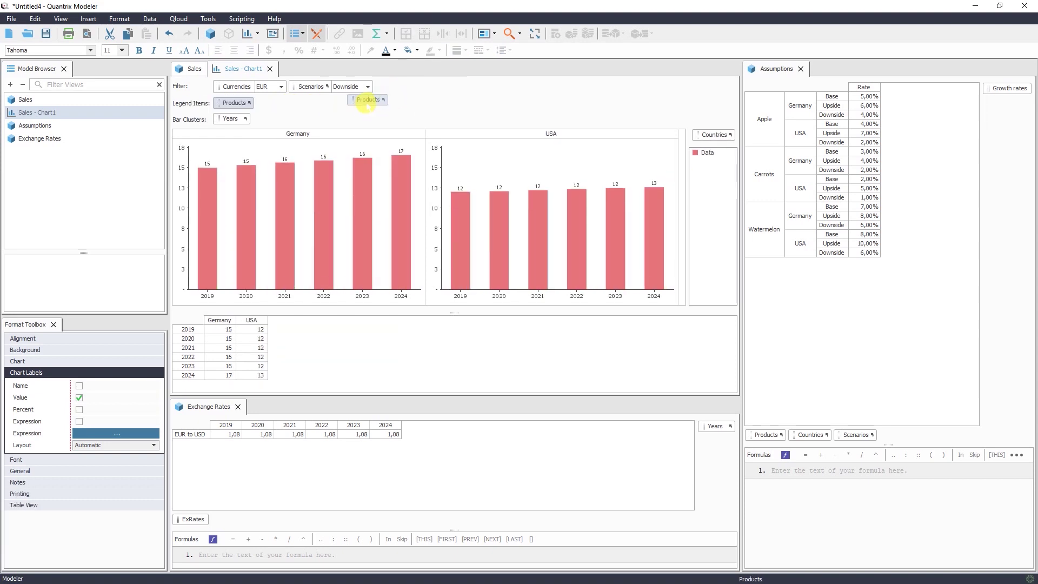
Step: Move Years into the chart filters and show only 2020
left_click_drag(231, 119, 423, 90)
left_click(438, 87)
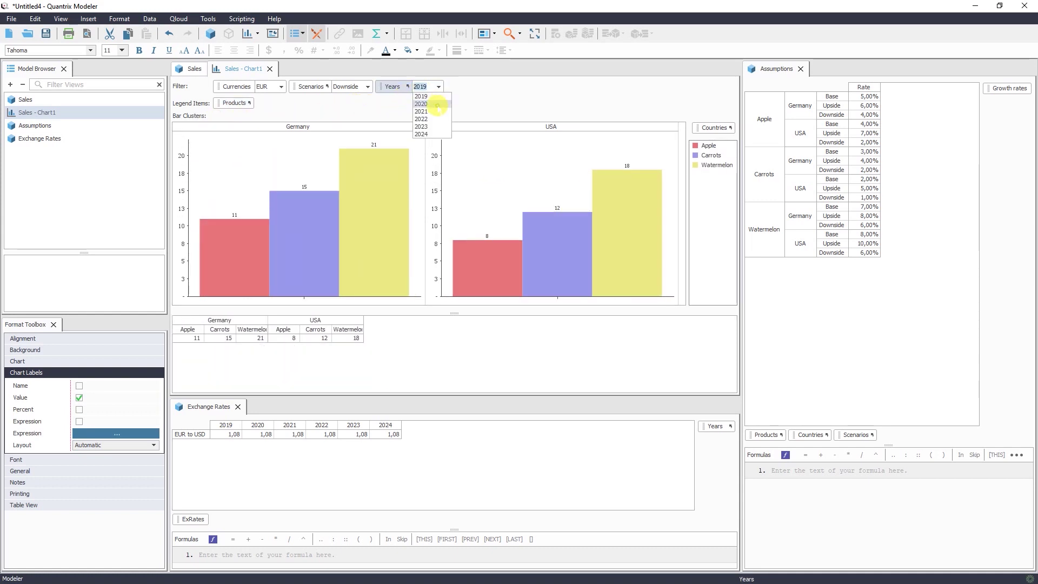
left_click(421, 104)
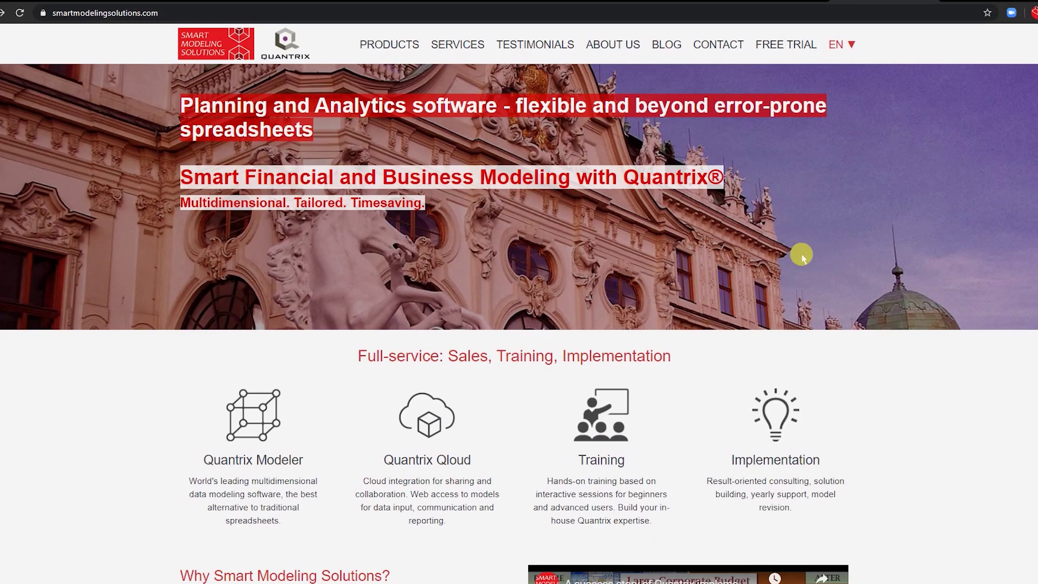
Step: Scroll down the Smart Modeling Solutions homepage to the team, contact and free-trial sections
scroll(518, 303, "down", 15)
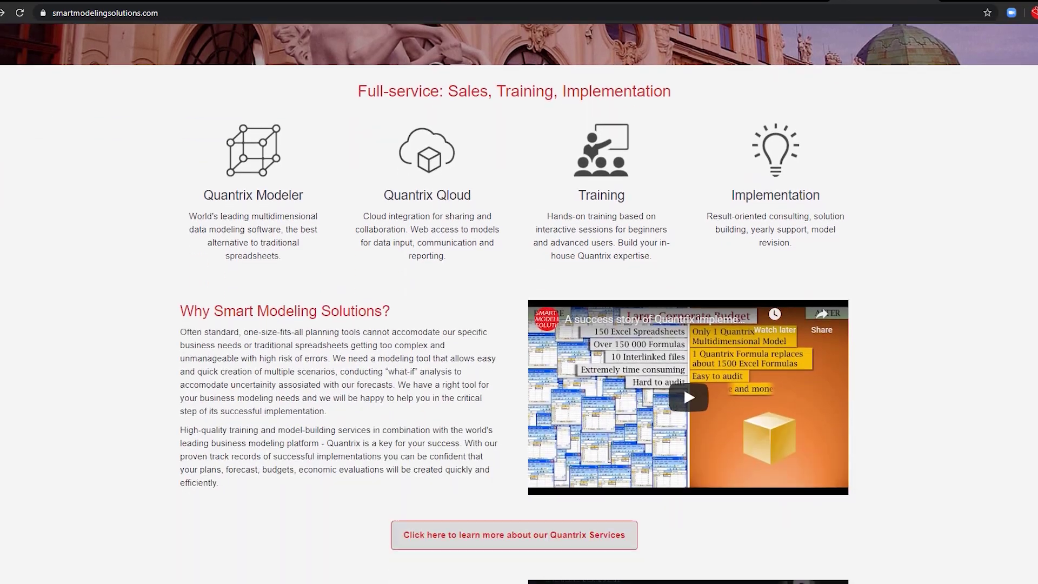
scroll(519, 302, "down", 15)
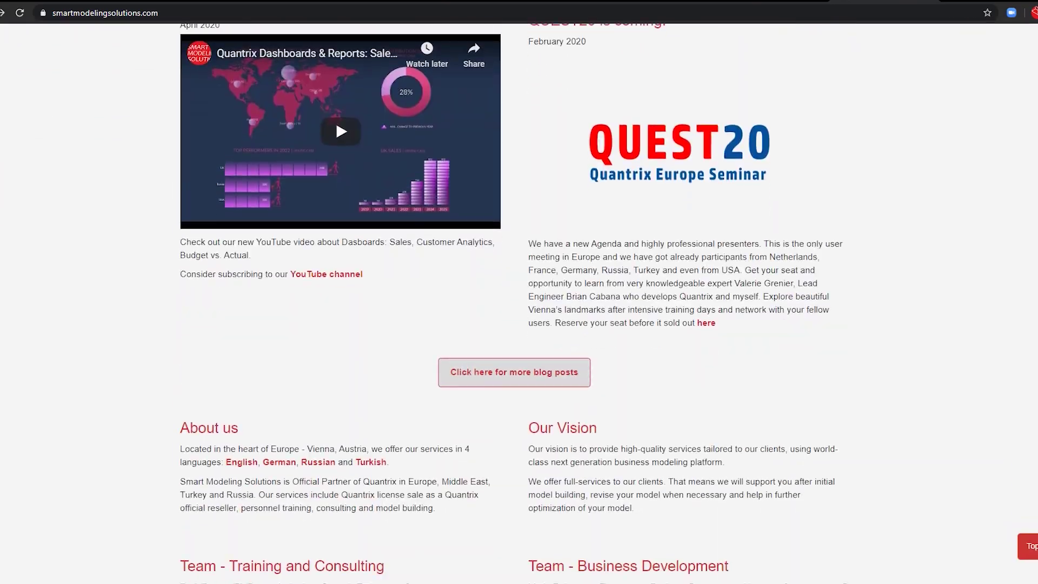